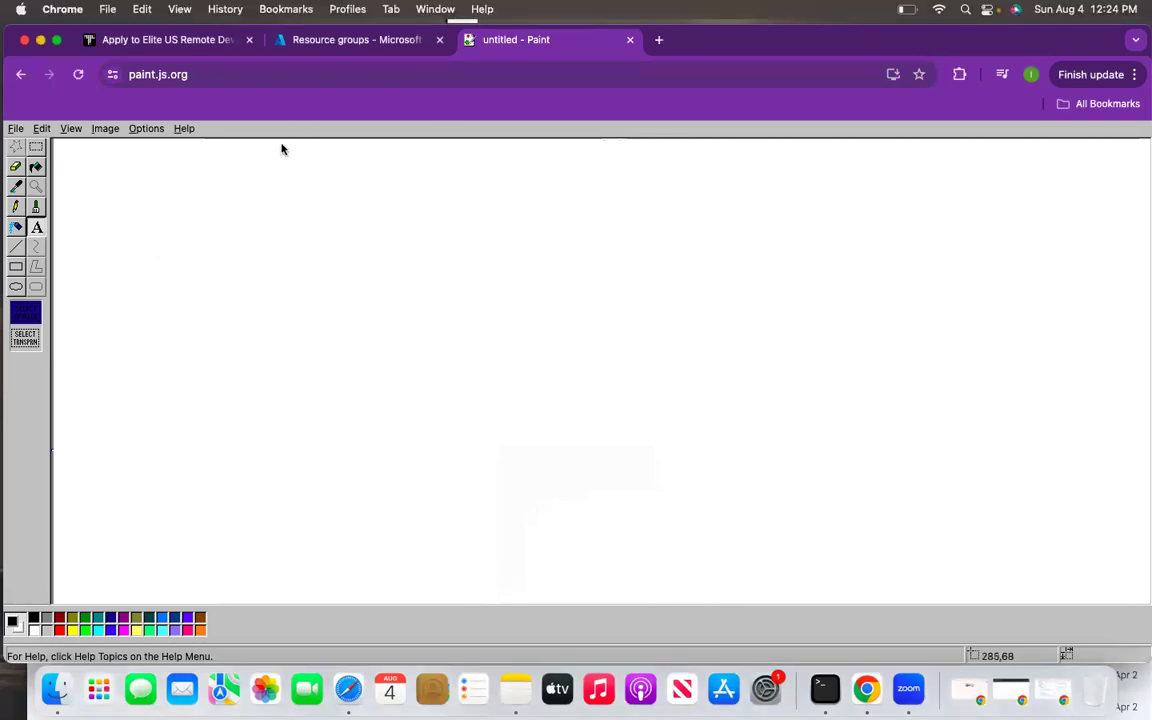
- Write the Paint notes 'Vnet - virtual network bation' and 'dodos firewall nsg peering' in a text box
{"action": "left_click_drag", "start_coordinate": [282, 196], "coordinate": [721, 321]}
{"action": "left_click_drag", "start_coordinate": [224, 177], "coordinate": [237, 350]}
{"action": "type", "text": "Vne"}
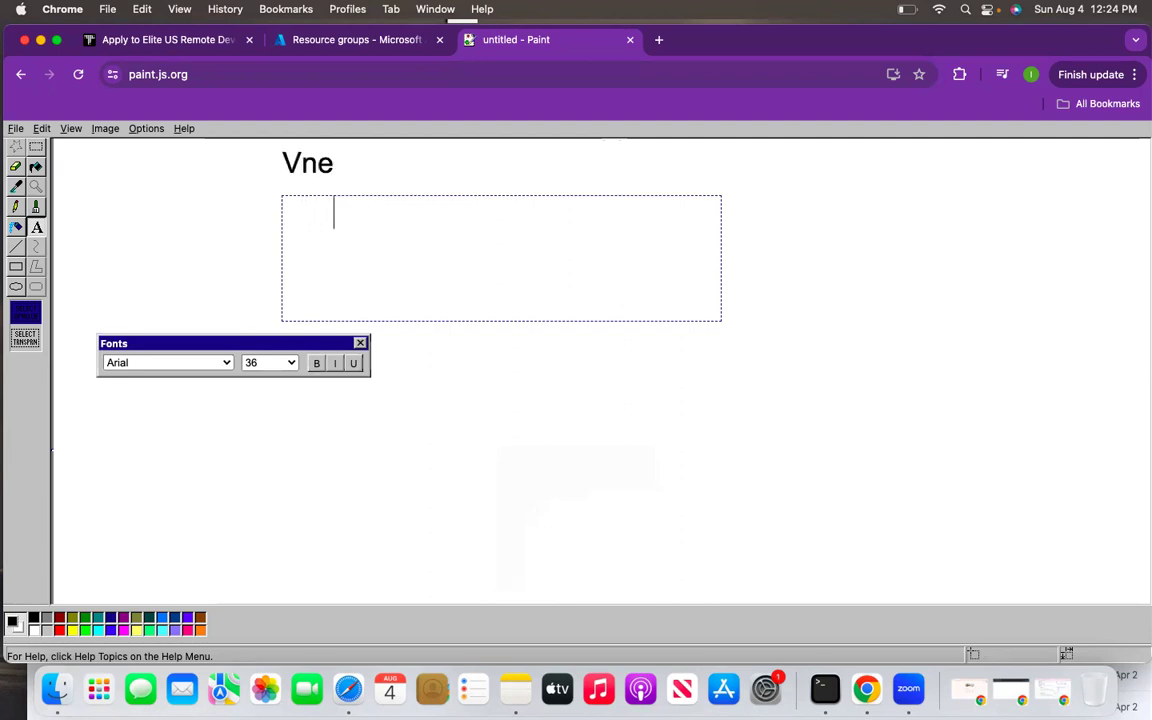
{"action": "type", "text": "t - virtual network"}
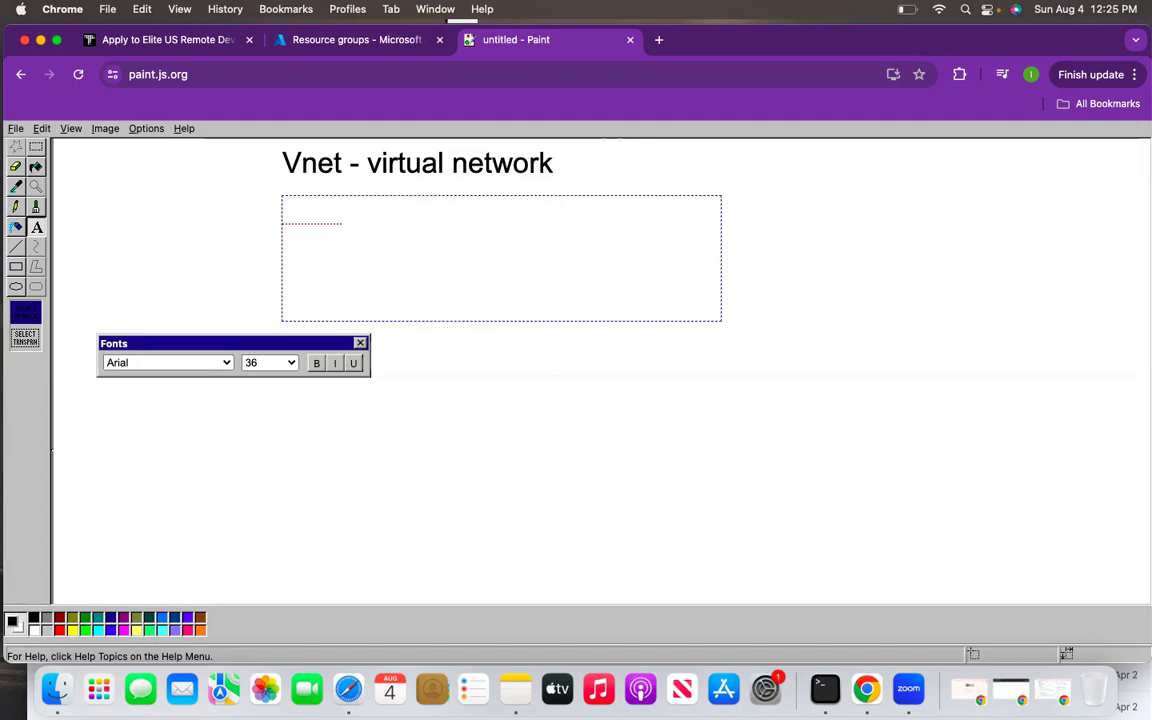
{"action": "type", "text": "bation"}
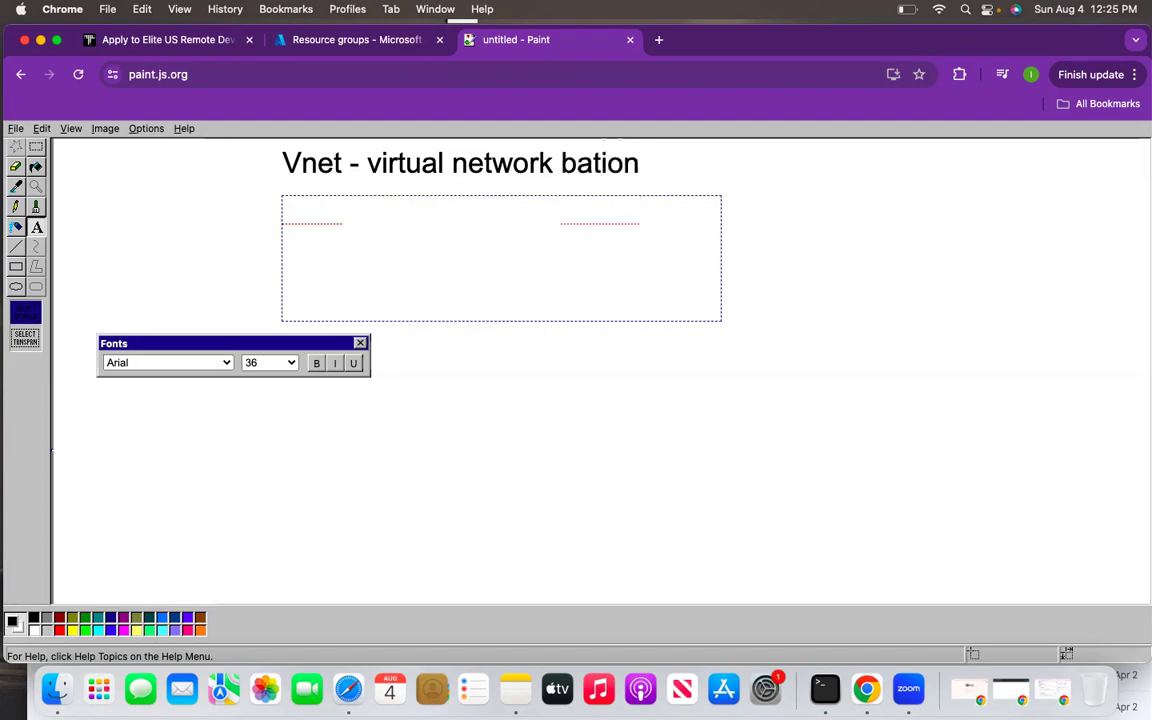
{"action": "type", "text": " dodos firewall"}
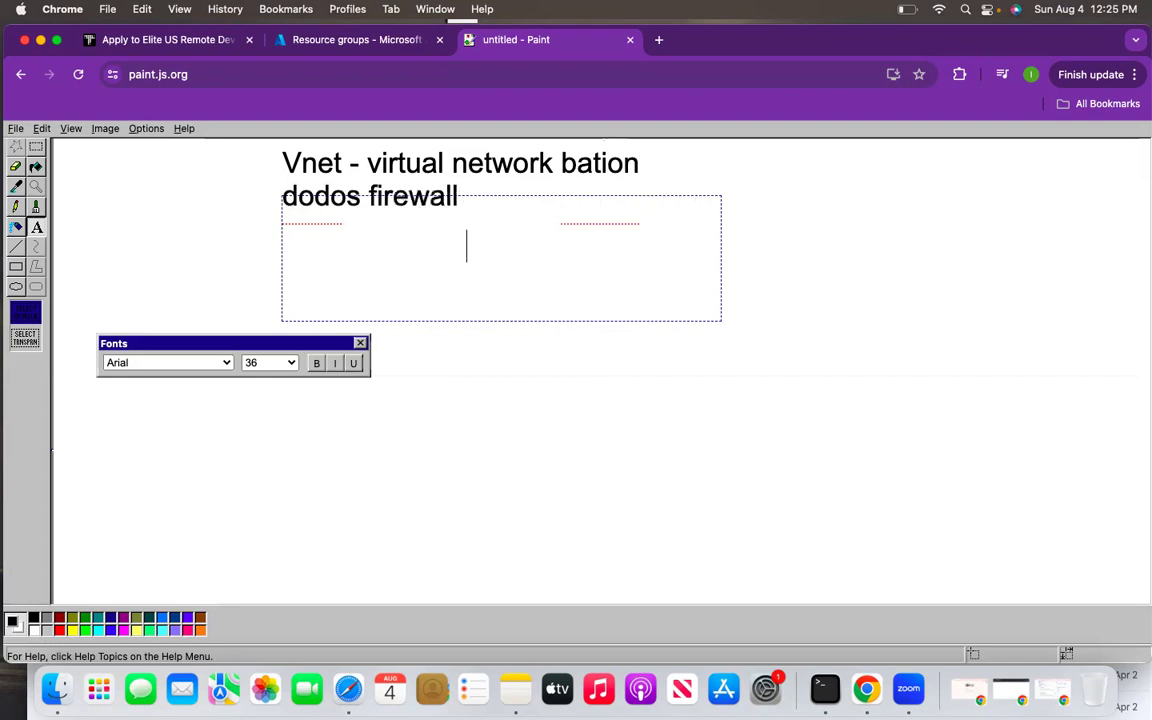
{"action": "type", "text": " nsg"}
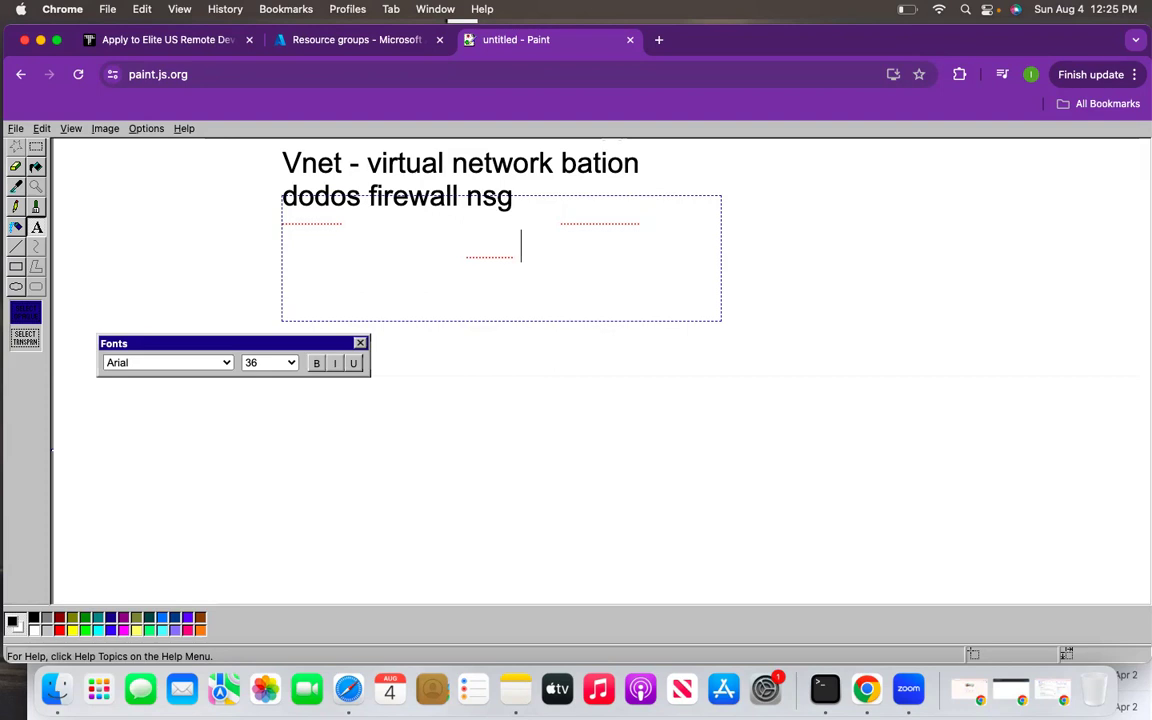
{"action": "type", "text": " peering"}
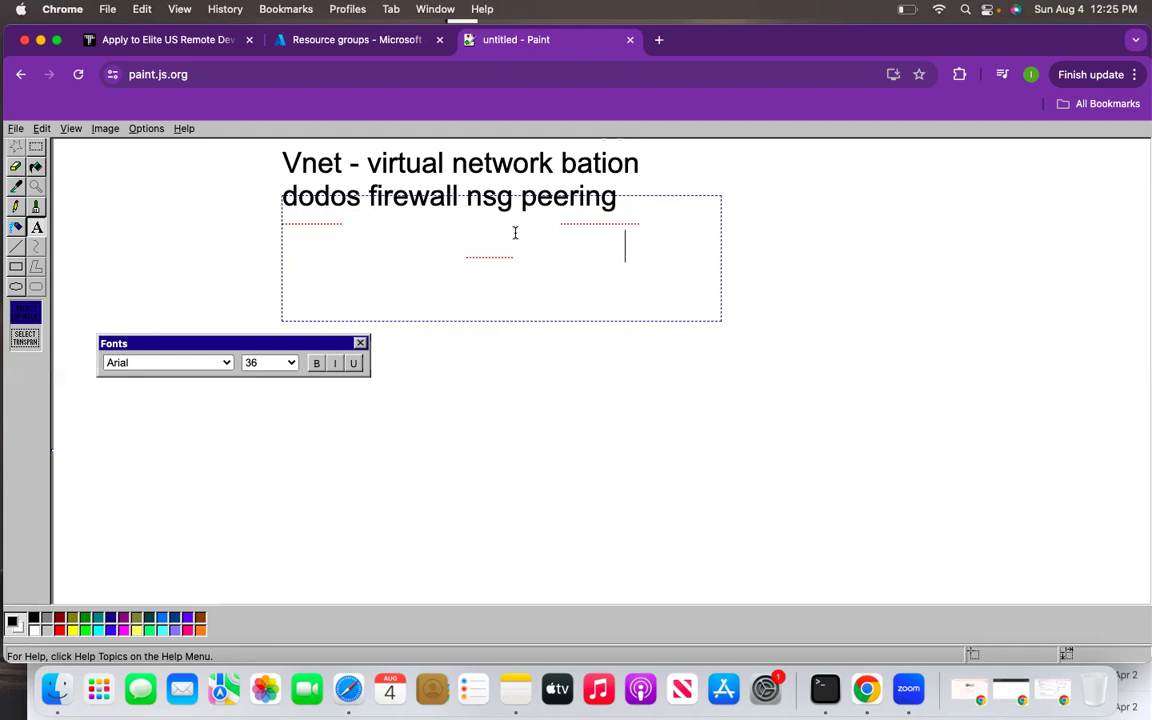
{"action": "left_click", "coordinate": [589, 378]}
- Draw a large rectangle with a thin bar inside it below the notes, then discard an empty text area
{"action": "left_click", "coordinate": [16, 267]}
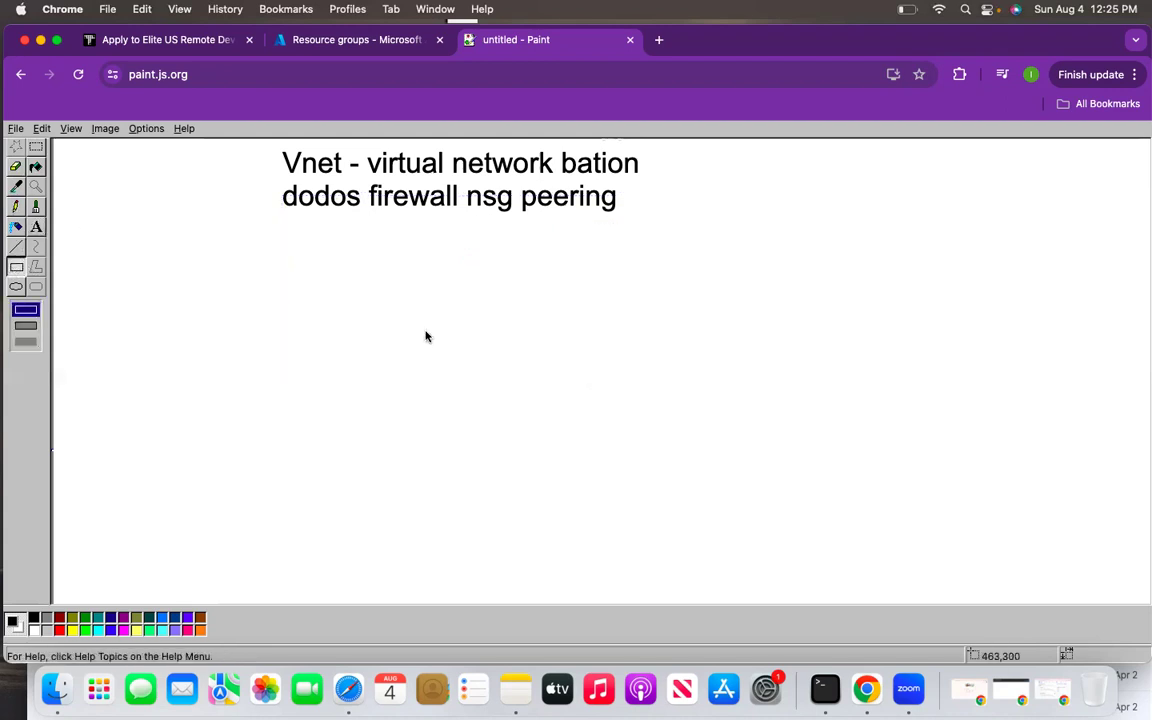
{"action": "mouse_move", "coordinate": [347, 282]}
{"action": "left_mouse_down"}
{"action": "mouse_move", "coordinate": [851, 504]}
{"action": "mouse_move", "coordinate": [1089, 552]}
{"action": "left_mouse_up"}
{"action": "left_click_drag", "start_coordinate": [497, 308], "coordinate": [868, 317]}
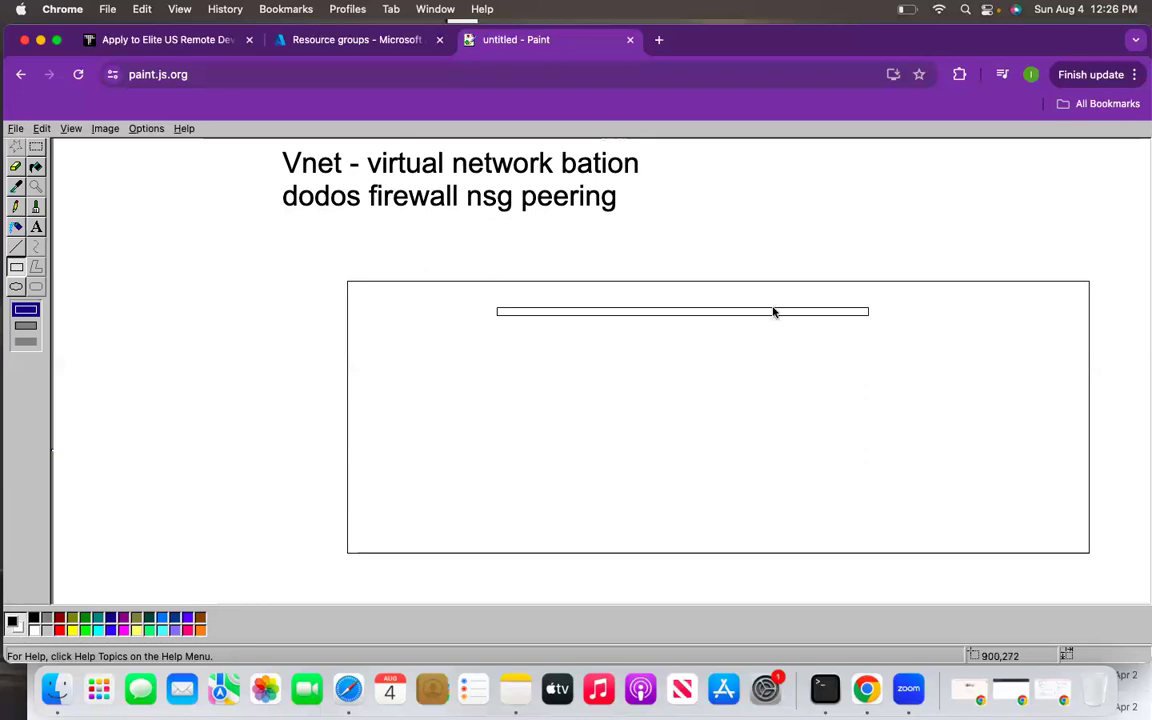
{"action": "left_click", "coordinate": [37, 228]}
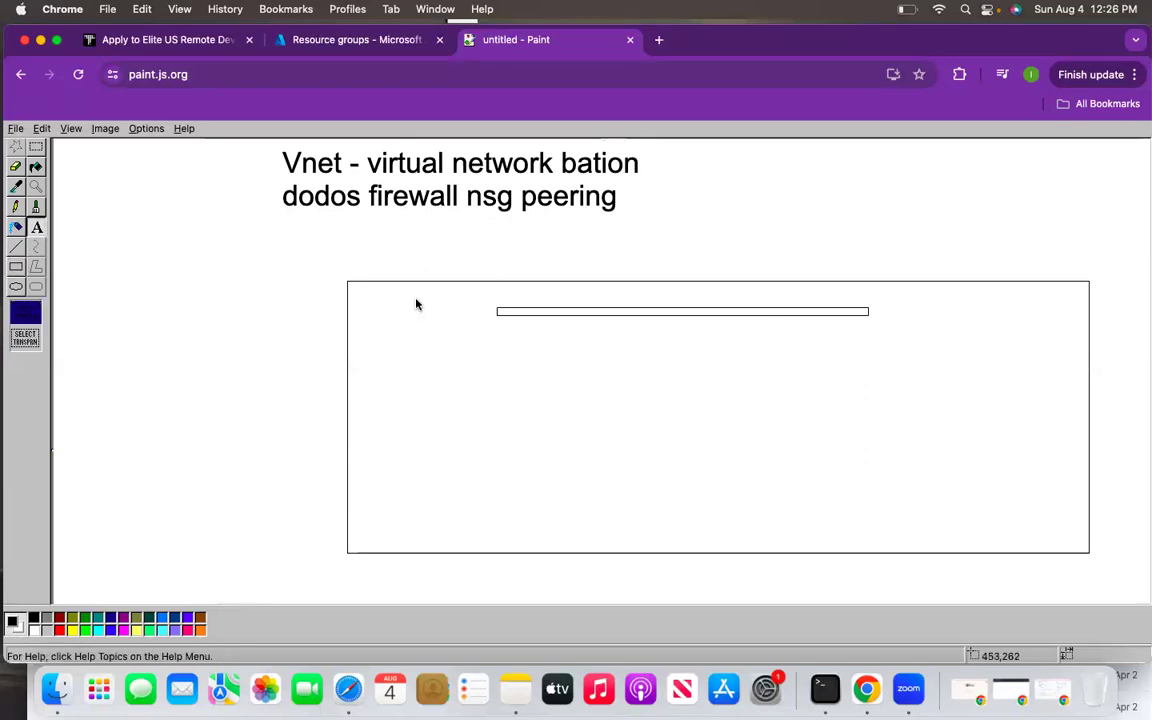
{"action": "left_click_drag", "start_coordinate": [306, 251], "coordinate": [740, 410]}
{"action": "left_click_drag", "start_coordinate": [803, 447], "coordinate": [1120, 579]}
{"action": "left_click", "coordinate": [417, 247]}
- Draw another rectangle and text area, undo them, and go to the Azure Resource groups tab
{"action": "left_click", "coordinate": [16, 268]}
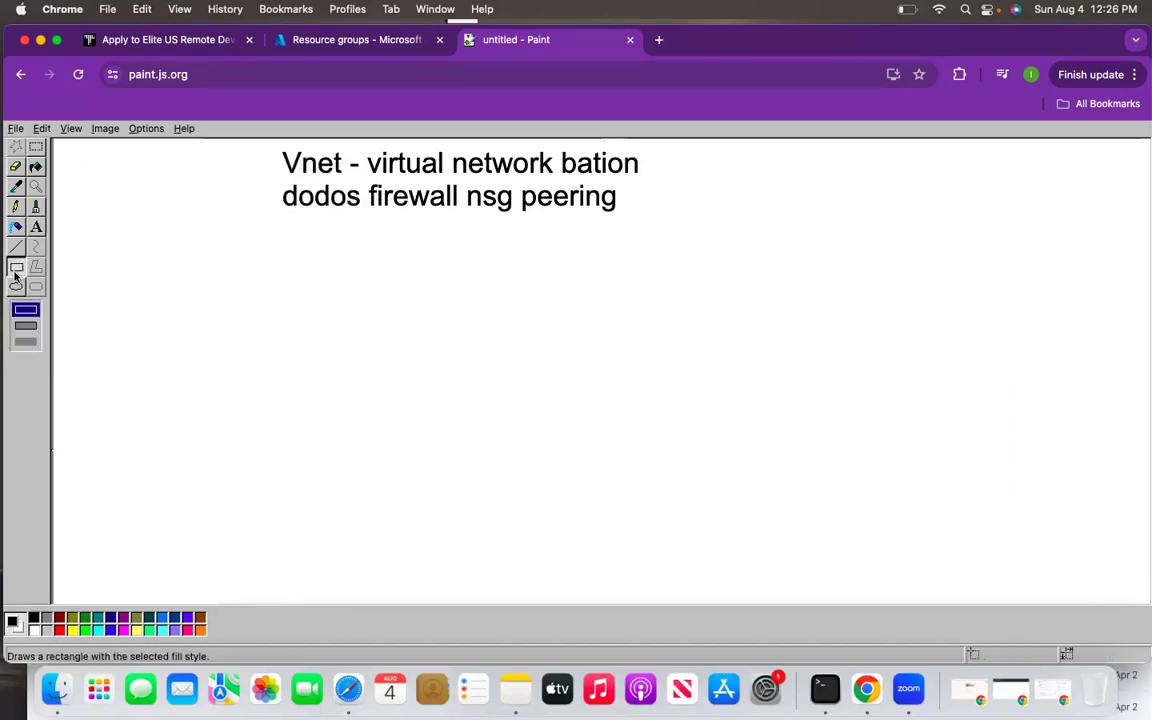
{"action": "left_click_drag", "start_coordinate": [255, 315], "coordinate": [532, 446]}
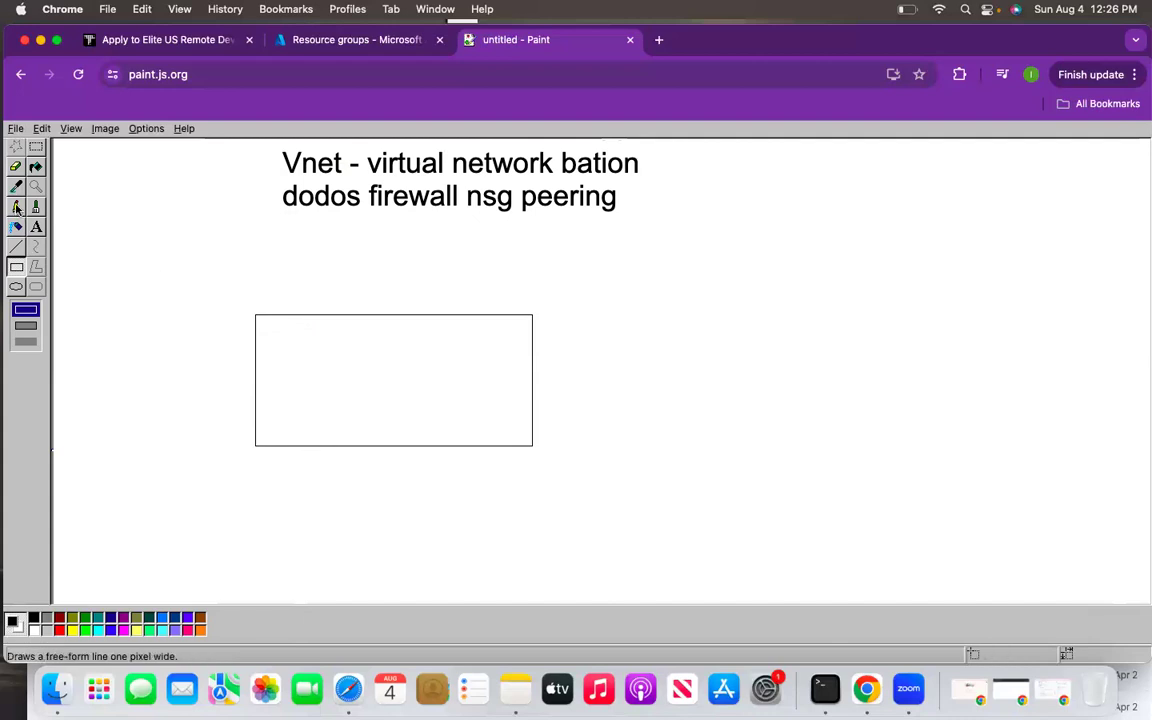
{"action": "left_click", "coordinate": [35, 232]}
{"action": "left_click_drag", "start_coordinate": [221, 301], "coordinate": [713, 503]}
{"action": "key", "text": "super+z"}
{"action": "left_click", "coordinate": [318, 40]}
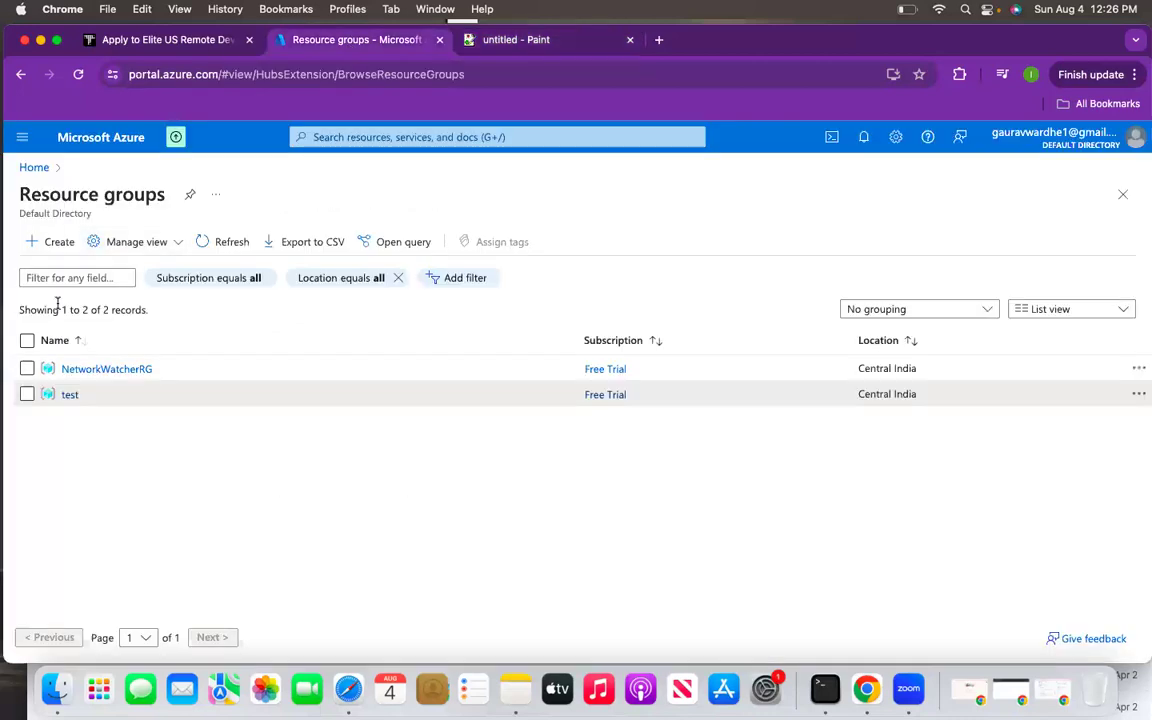
- View the test resource group, return to the Azure Home page, then go back to the Paint notes
{"action": "left_click", "coordinate": [68, 398]}
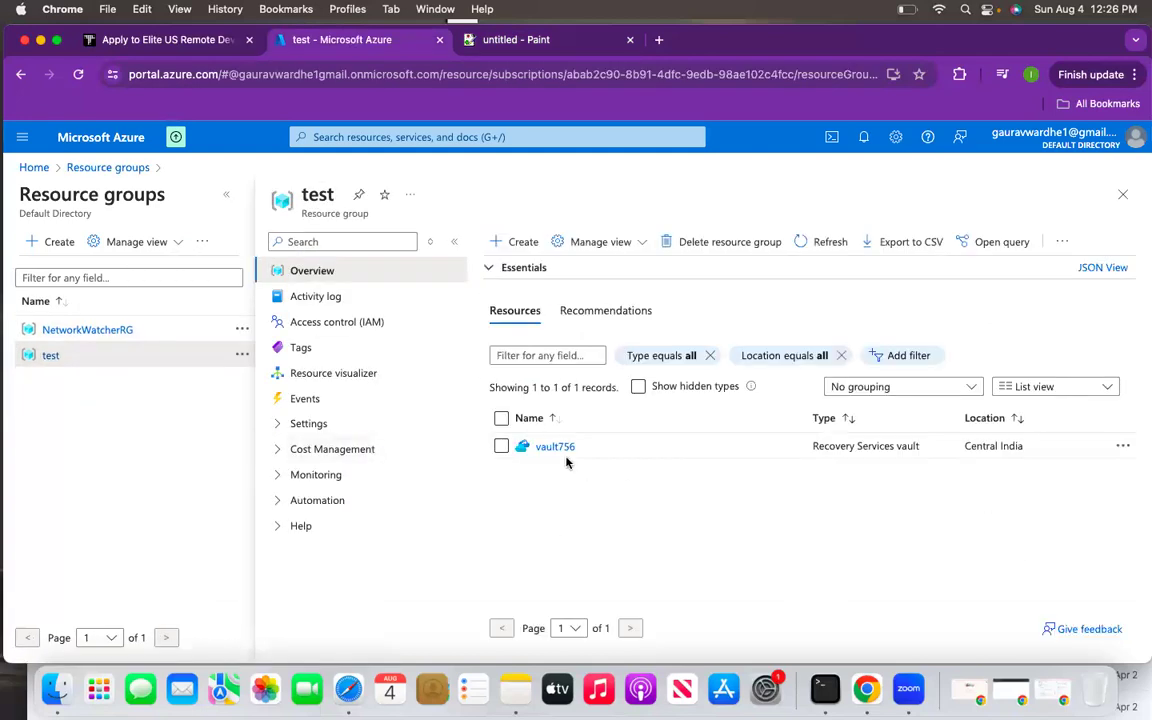
{"action": "left_click", "coordinate": [1122, 194]}
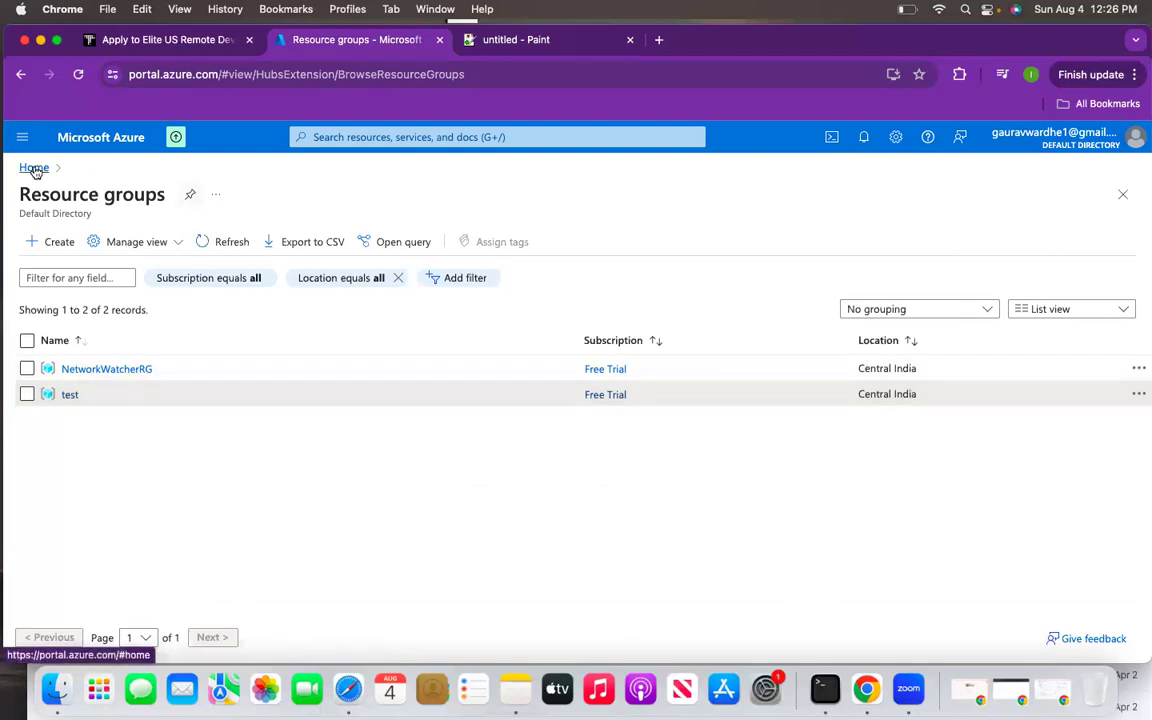
{"action": "left_click", "coordinate": [33, 152]}
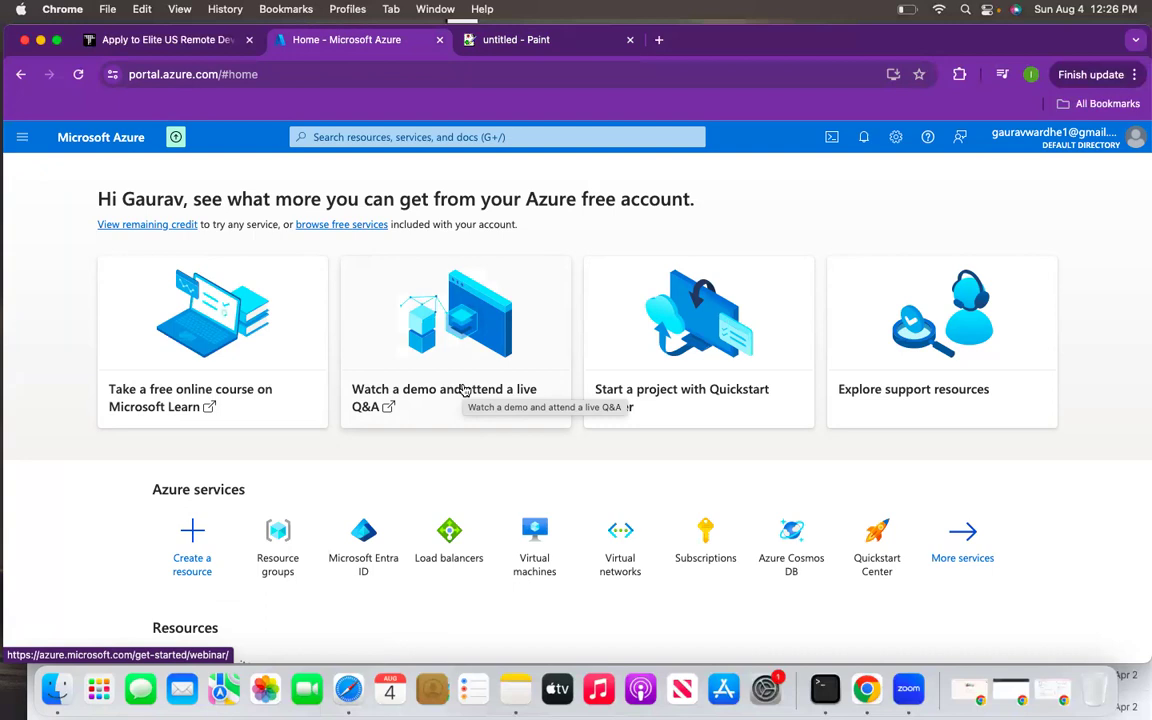
{"action": "left_click", "coordinate": [518, 40]}
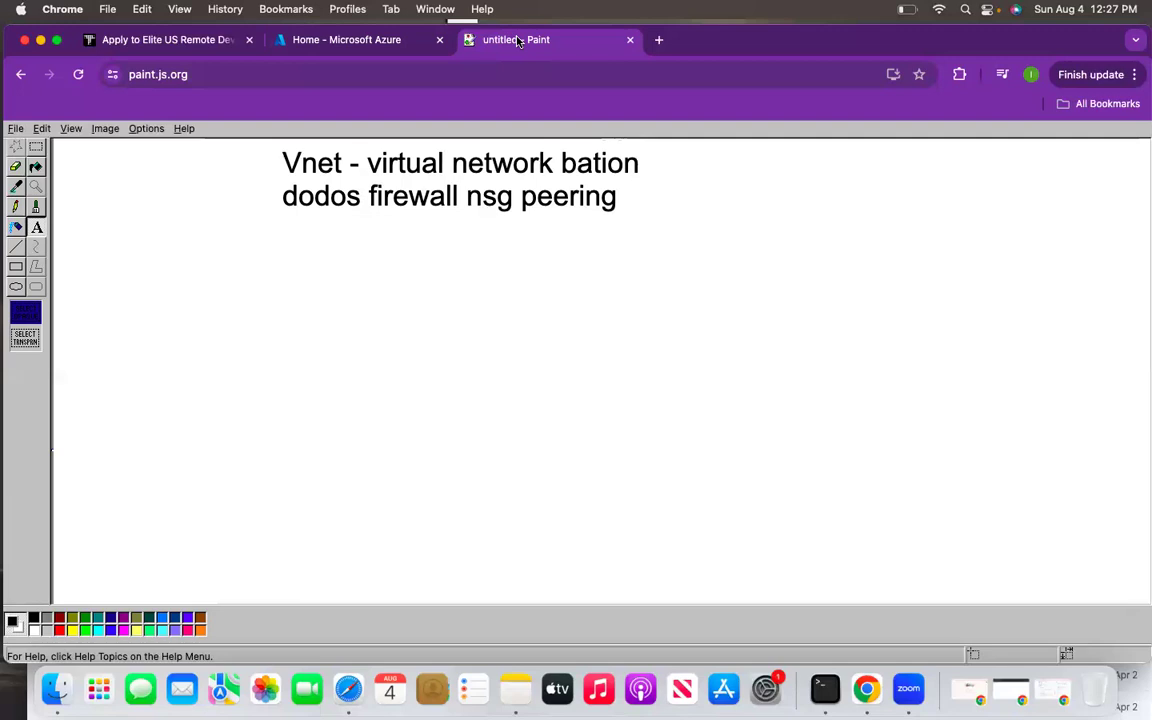
- Search Azure for 'vnet' and open the Virtual networks service to create a network
{"action": "left_click", "coordinate": [350, 40]}
{"action": "left_click", "coordinate": [459, 139]}
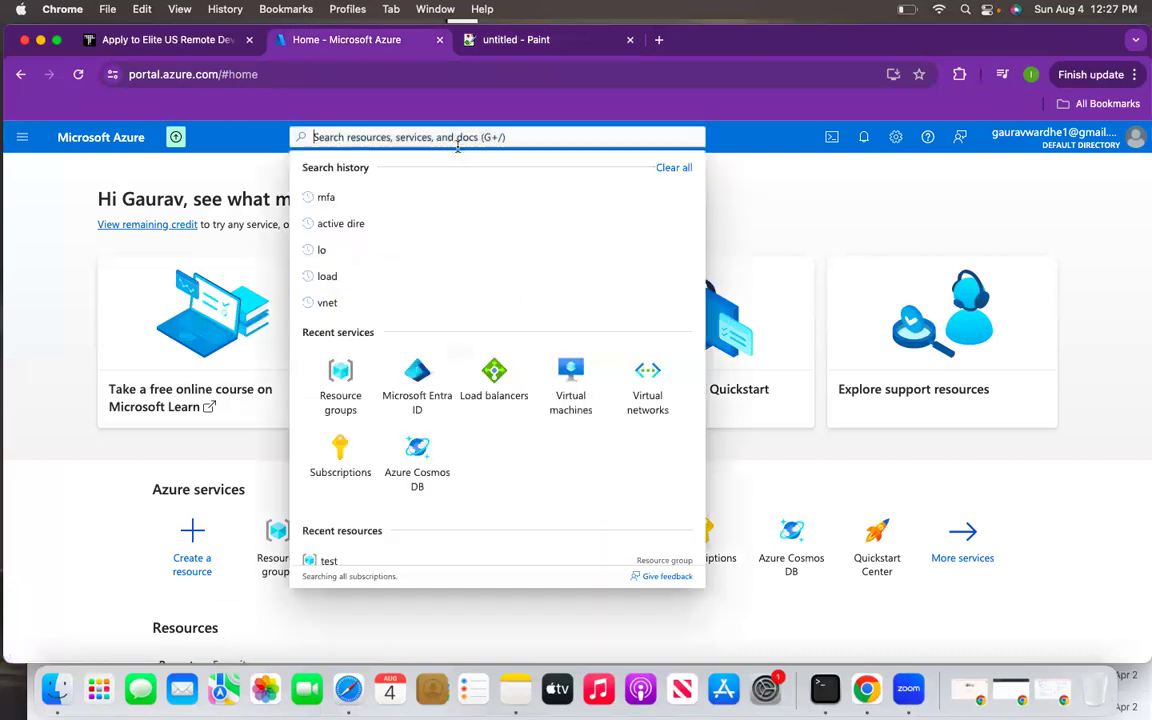
{"action": "type", "text": "vnet"}
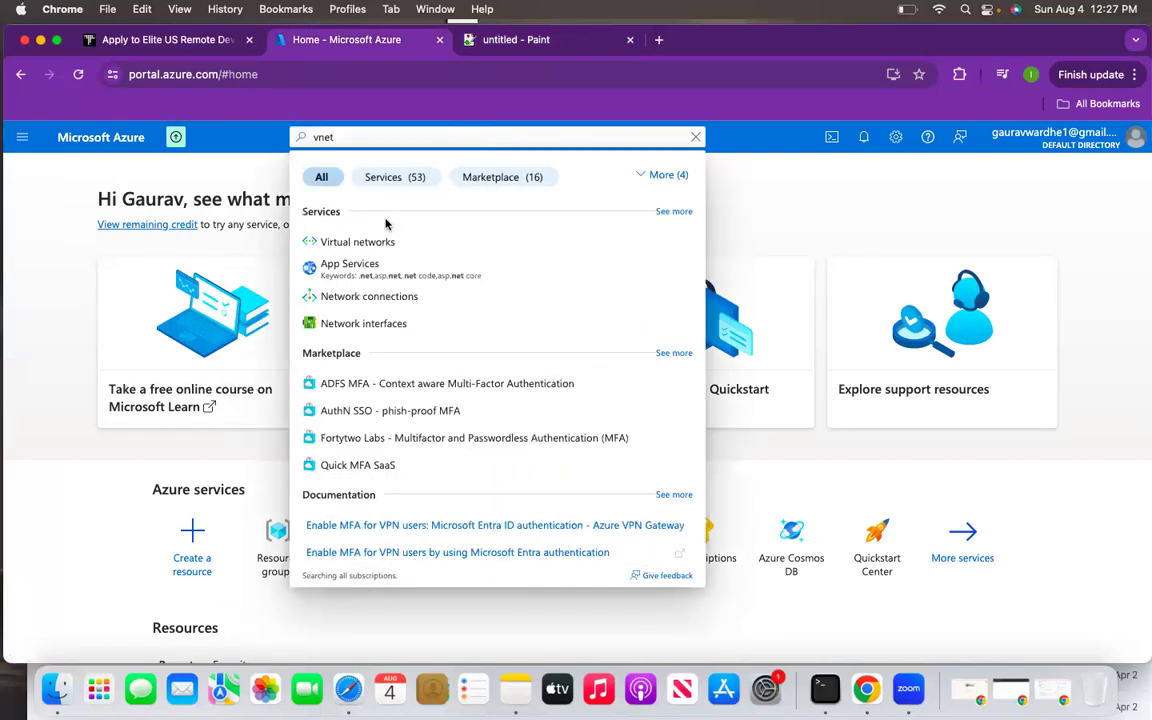
{"action": "left_click", "coordinate": [366, 240]}
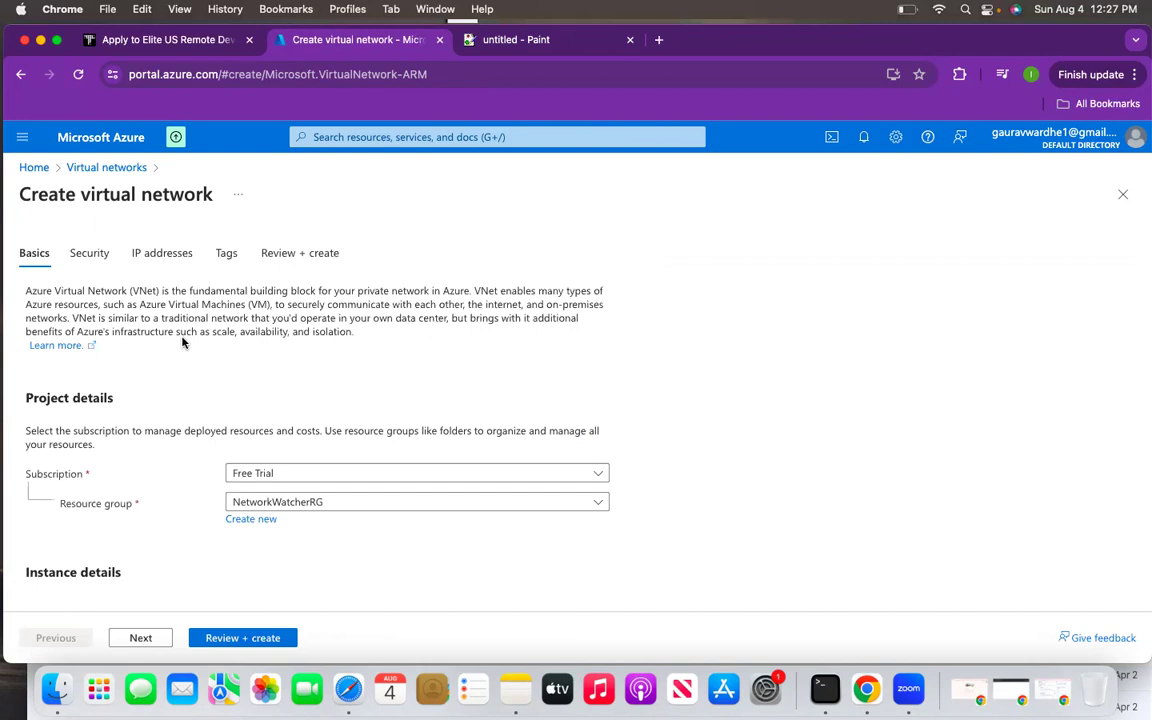
- Set resource group test and virtual network name testing-vnet, then continue to Security
{"action": "left_click", "coordinate": [336, 509]}
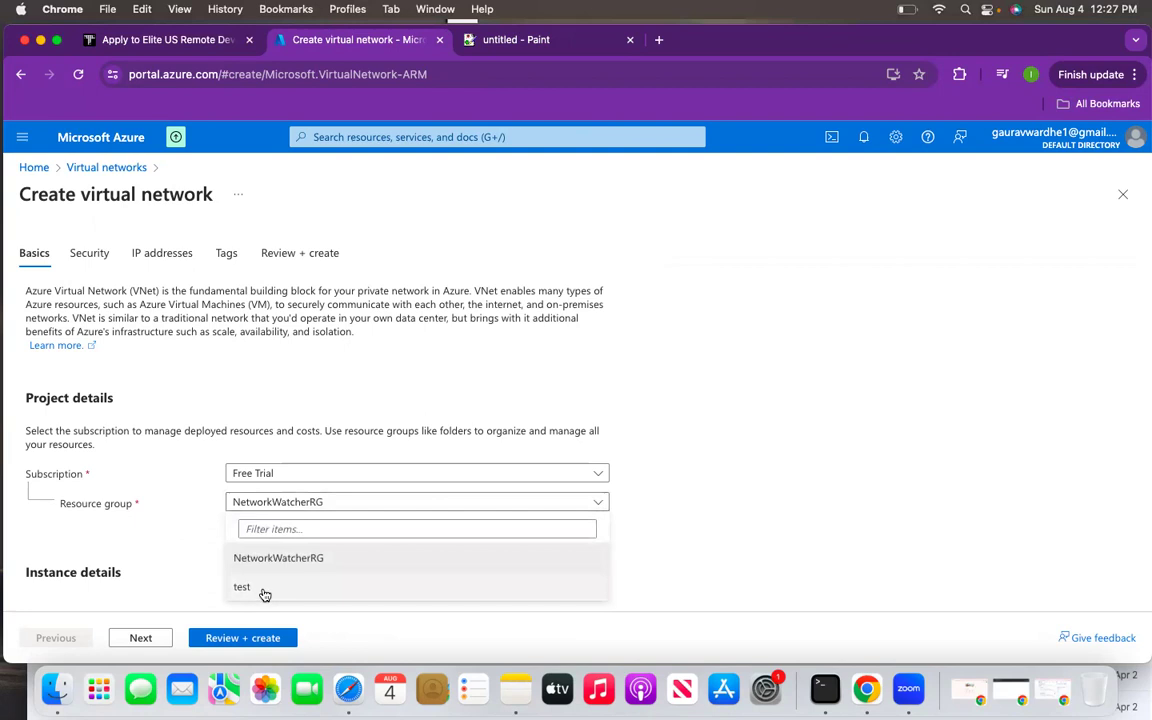
{"action": "left_click", "coordinate": [263, 590]}
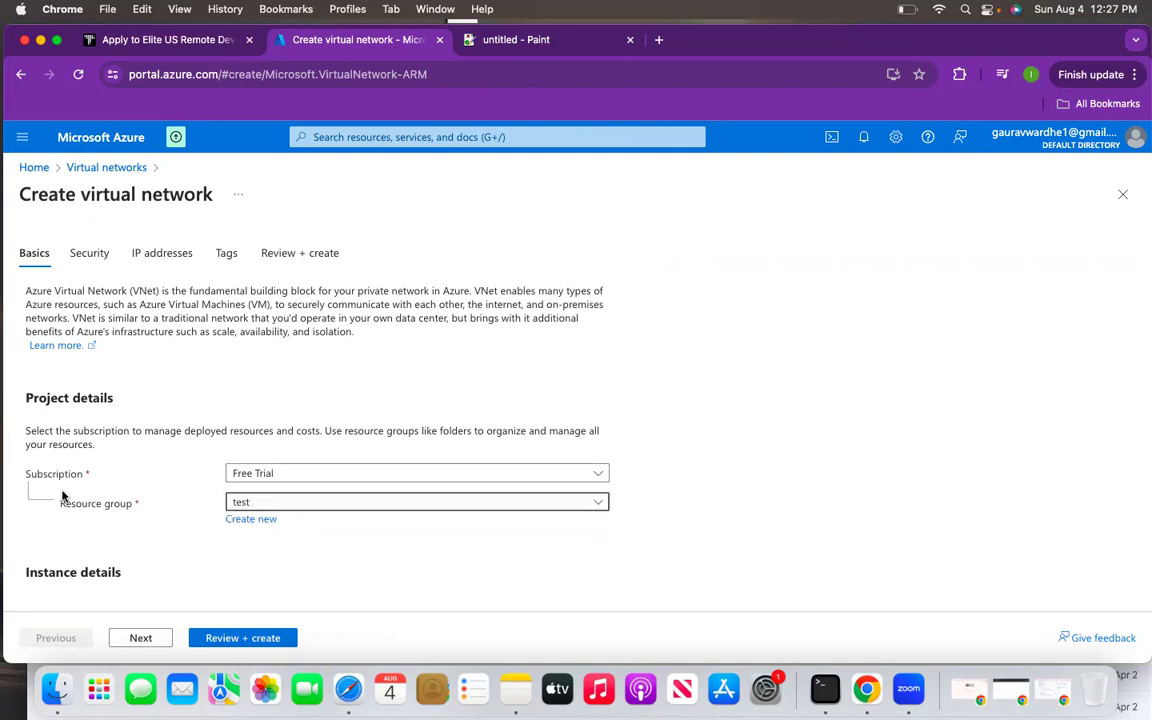
{"action": "scroll", "coordinate": [281, 510], "scroll_direction": "down", "scroll_amount": 3}
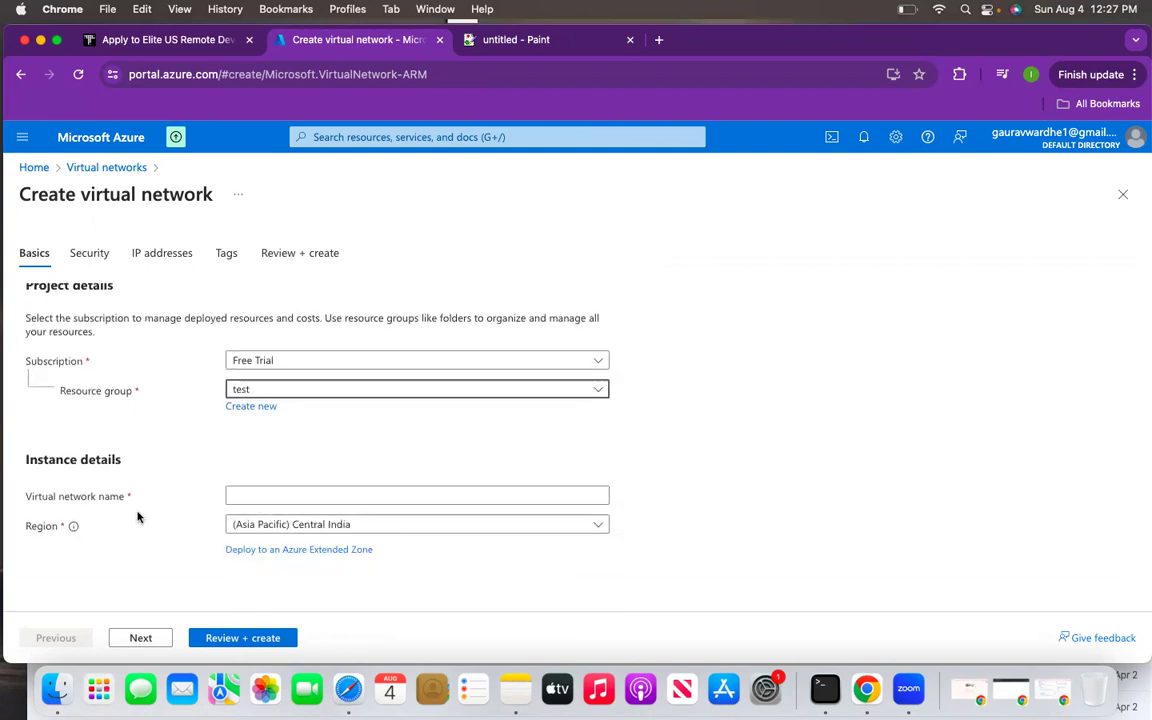
{"action": "left_click", "coordinate": [244, 492]}
{"action": "type", "text": "testing"}
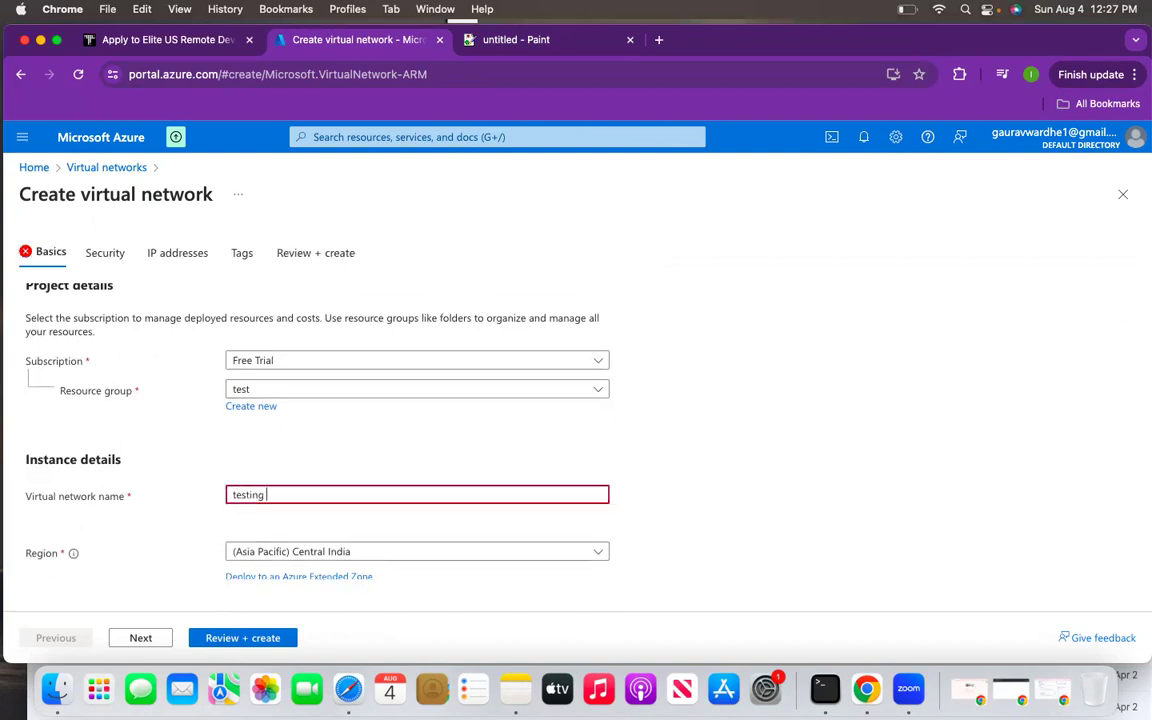
{"action": "type", "text": "-vnet"}
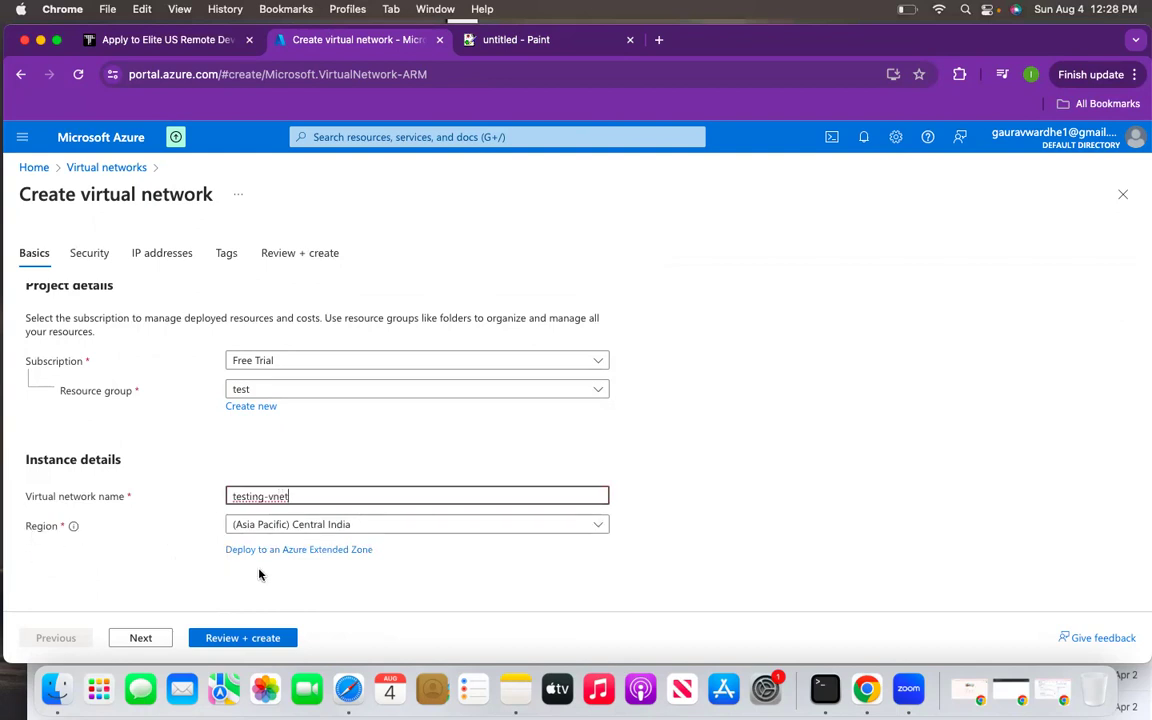
{"action": "left_click", "coordinate": [154, 638]}
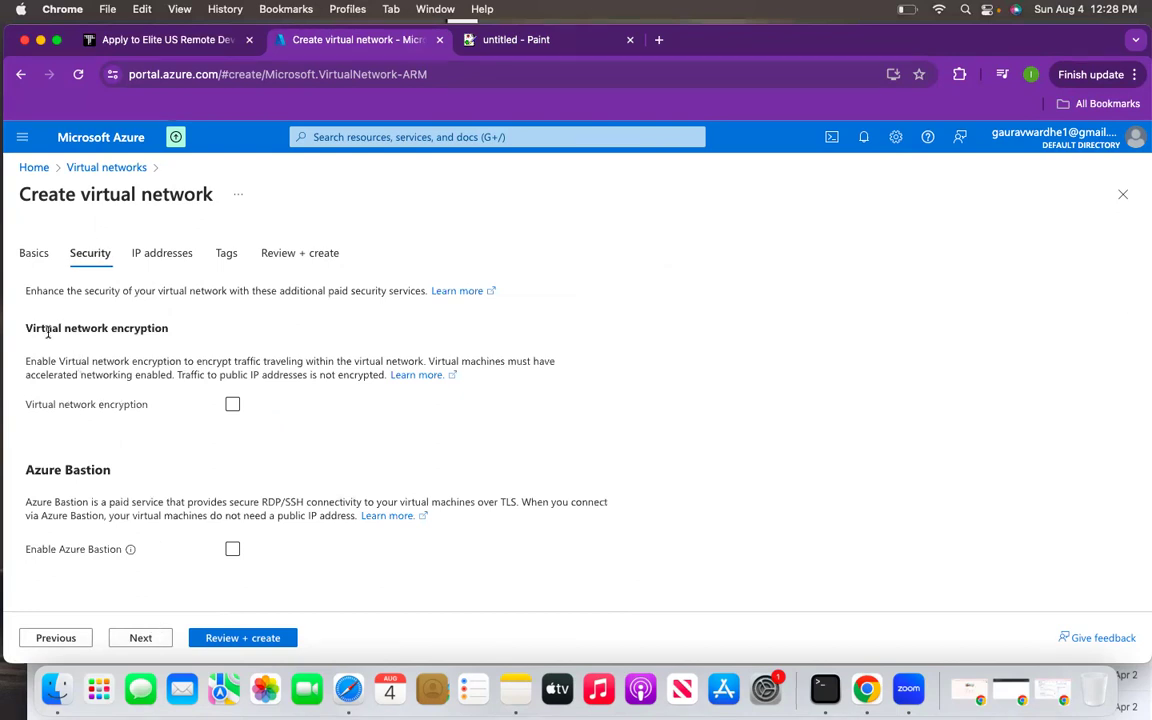
- Review the Security options, leave them all disabled, and continue to IP addresses
{"action": "scroll", "coordinate": [50, 402], "scroll_direction": "down", "scroll_amount": 5}
{"action": "scroll", "coordinate": [52, 402], "scroll_direction": "up", "scroll_amount": 5}
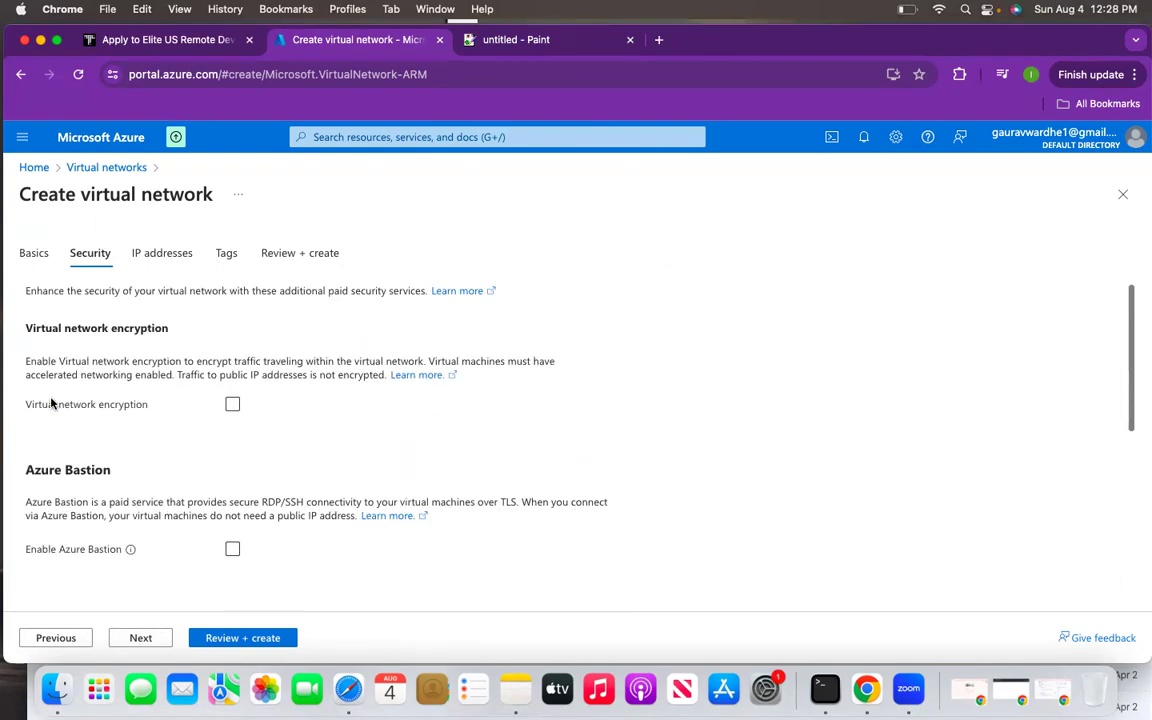
{"action": "scroll", "coordinate": [128, 345], "scroll_direction": "down", "scroll_amount": 5}
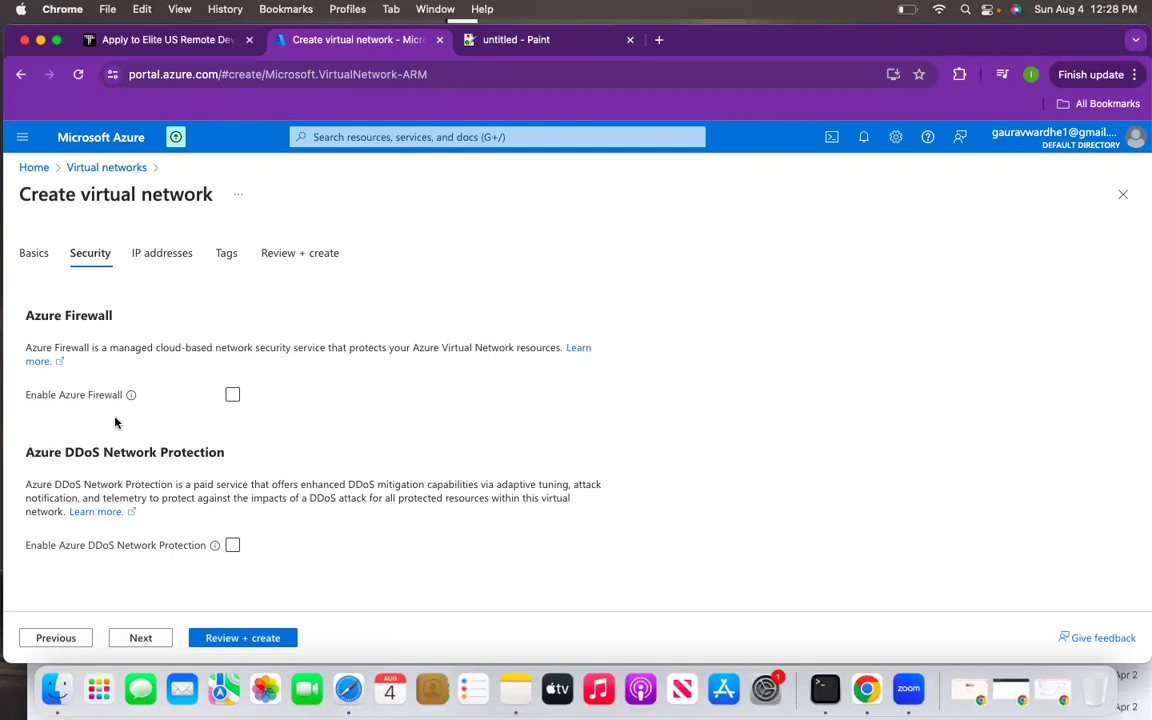
{"action": "scroll", "coordinate": [115, 422], "scroll_direction": "up", "scroll_amount": 5}
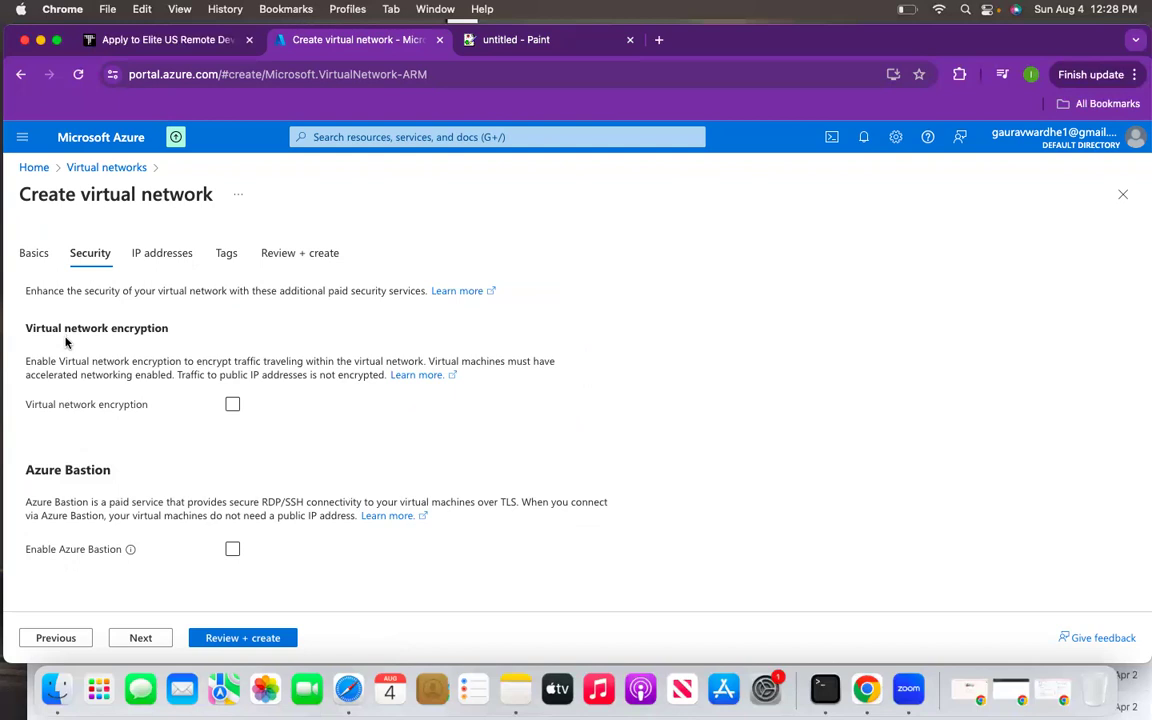
{"action": "scroll", "coordinate": [90, 420], "scroll_direction": "down", "scroll_amount": 5}
{"action": "left_click", "coordinate": [146, 637]}
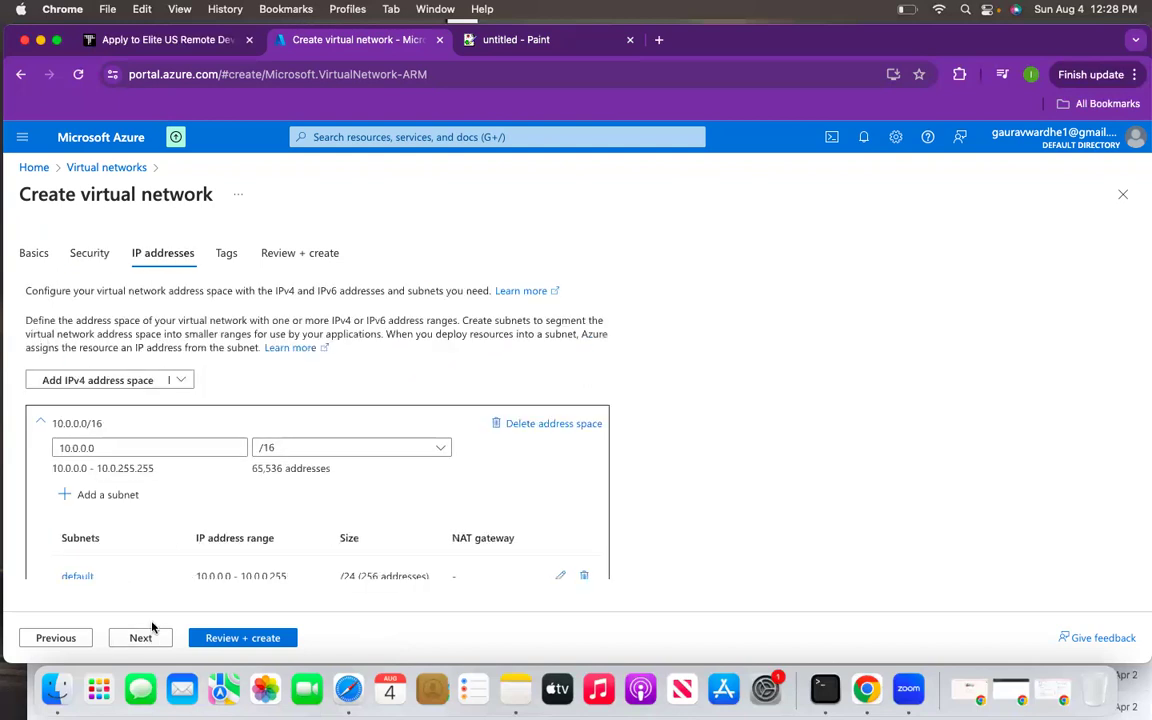
- Replace the default 10.0.0.0/16 address space with a new IPv4 space 172.30.0.0/16
{"action": "scroll", "coordinate": [149, 540], "scroll_direction": "down", "scroll_amount": 1}
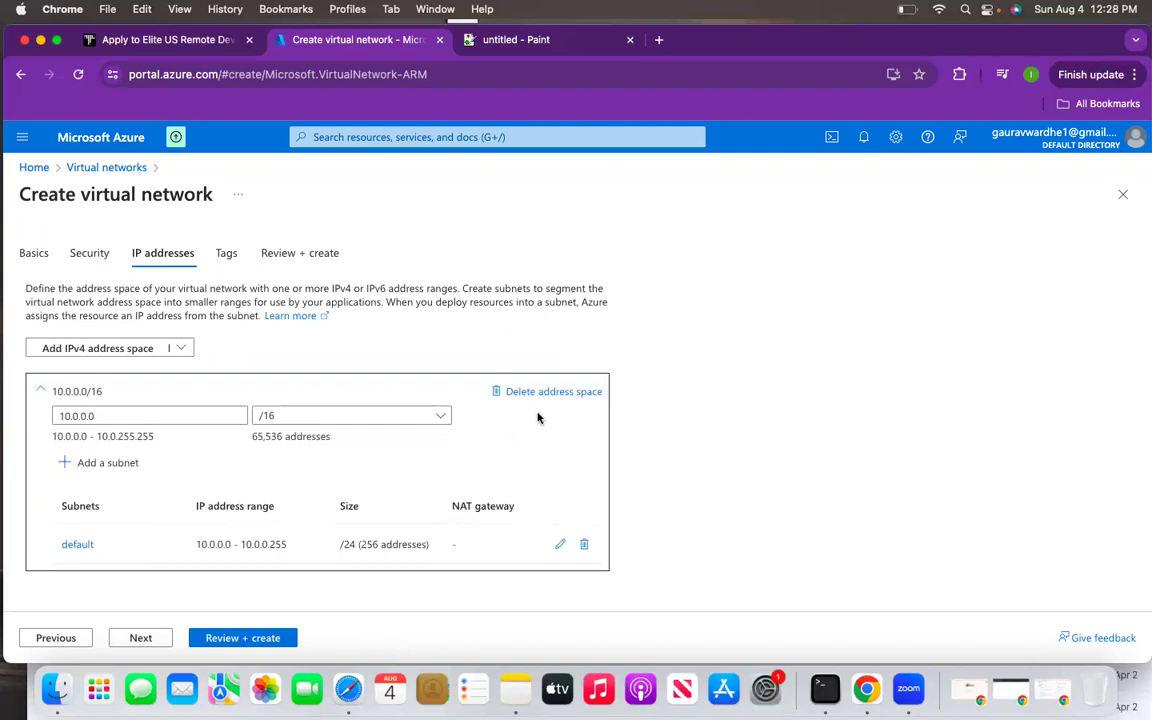
{"action": "left_click", "coordinate": [563, 393]}
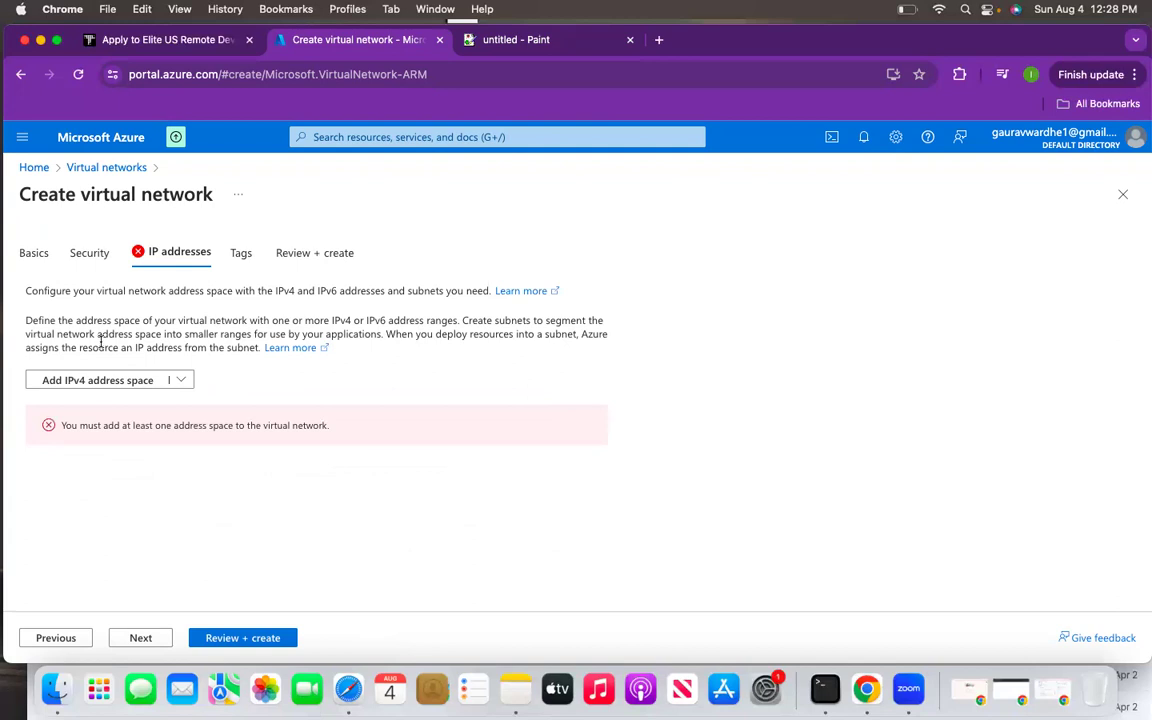
{"action": "left_click", "coordinate": [80, 378]}
{"action": "double_click", "coordinate": [109, 451]}
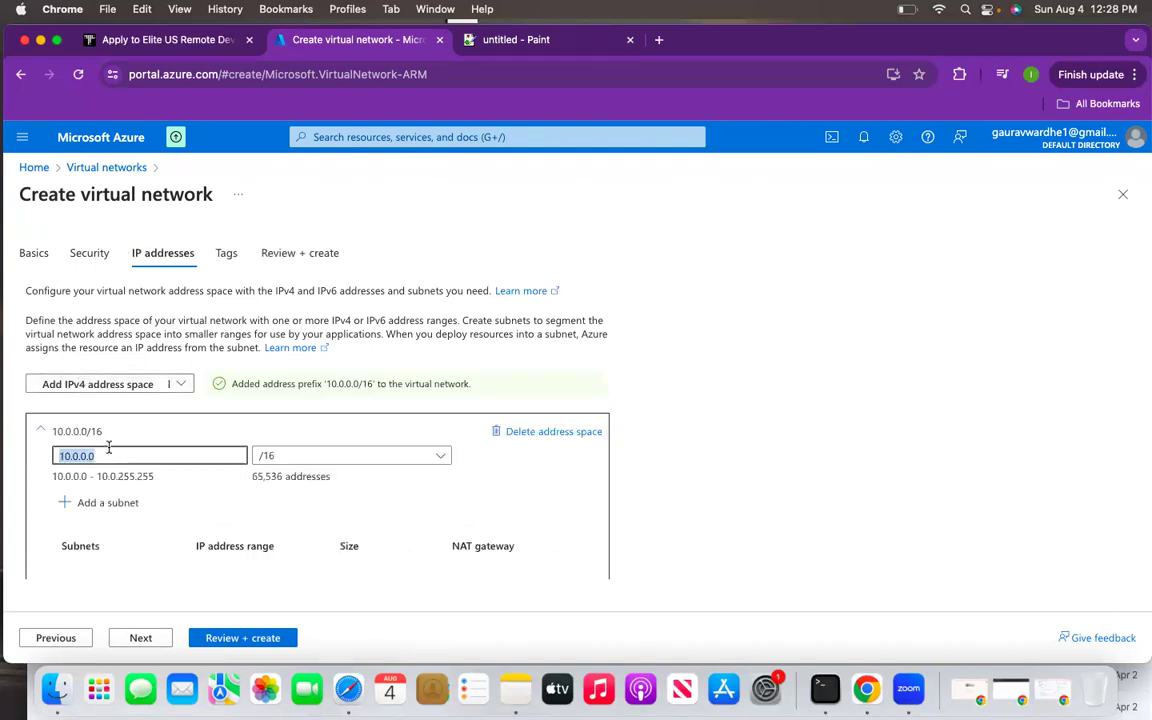
{"action": "key", "text": "BackSpace"}
{"action": "type", "text": "127"}
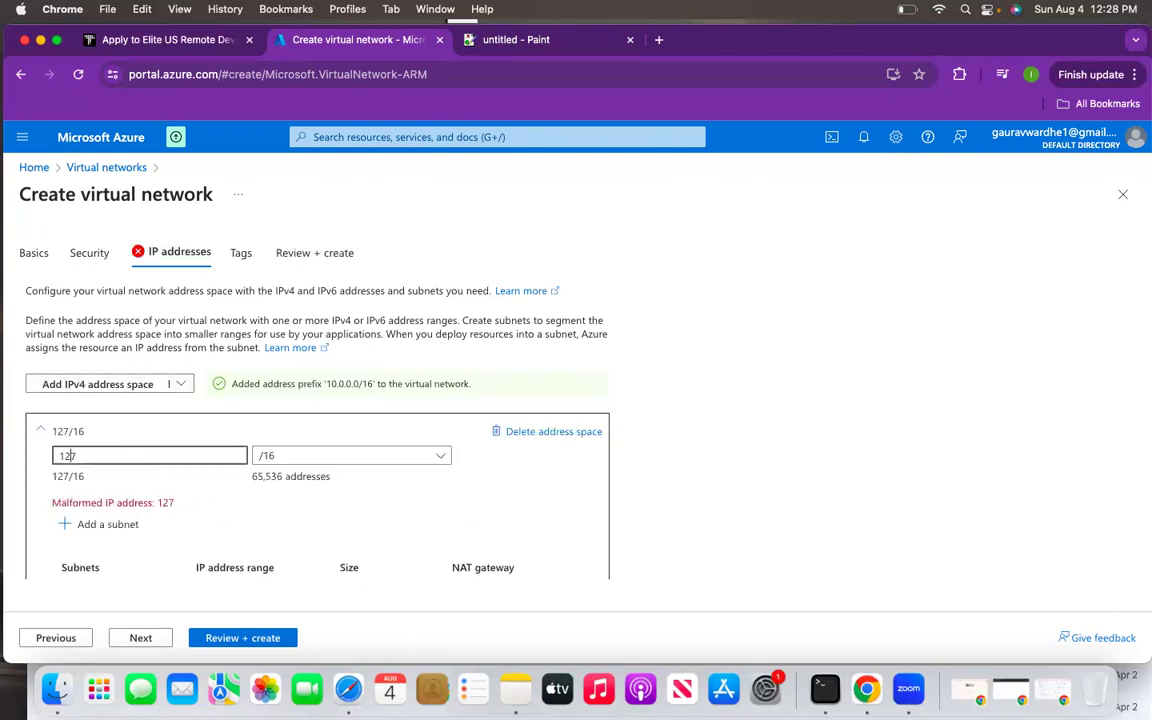
{"action": "key", "text": "Left"}
{"action": "key", "text": "BackSpace"}
{"action": "type", "text": "2.30.0.0/16"}
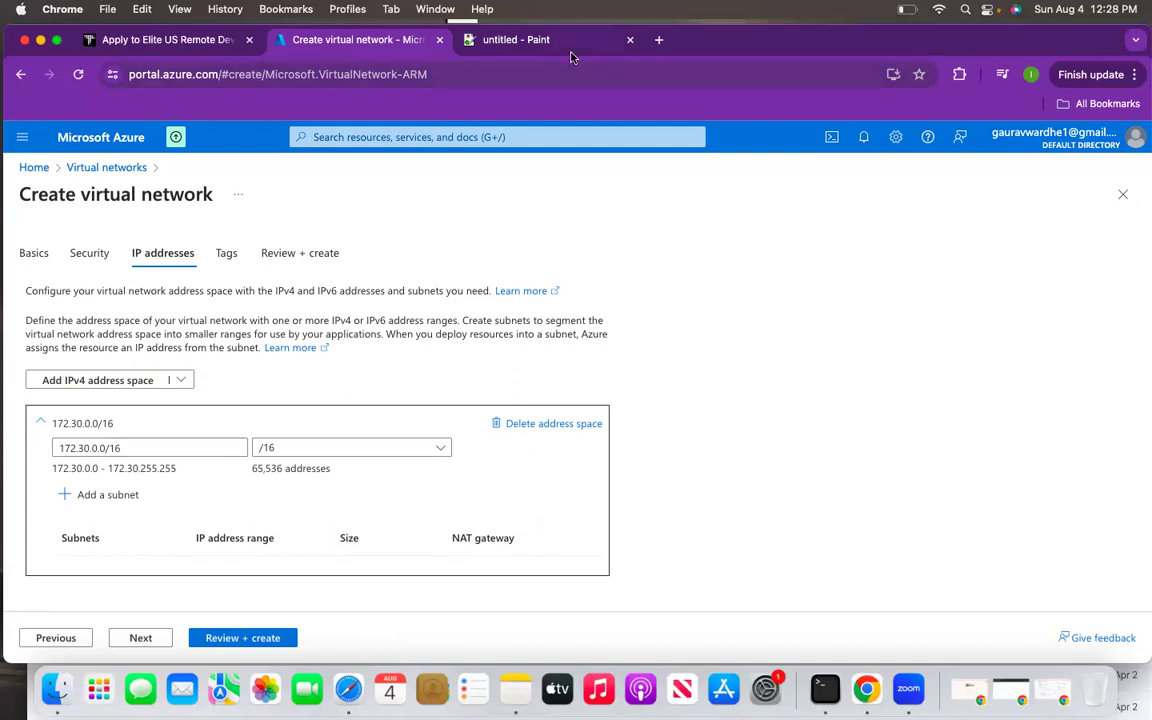
{"action": "left_click", "coordinate": [515, 44]}
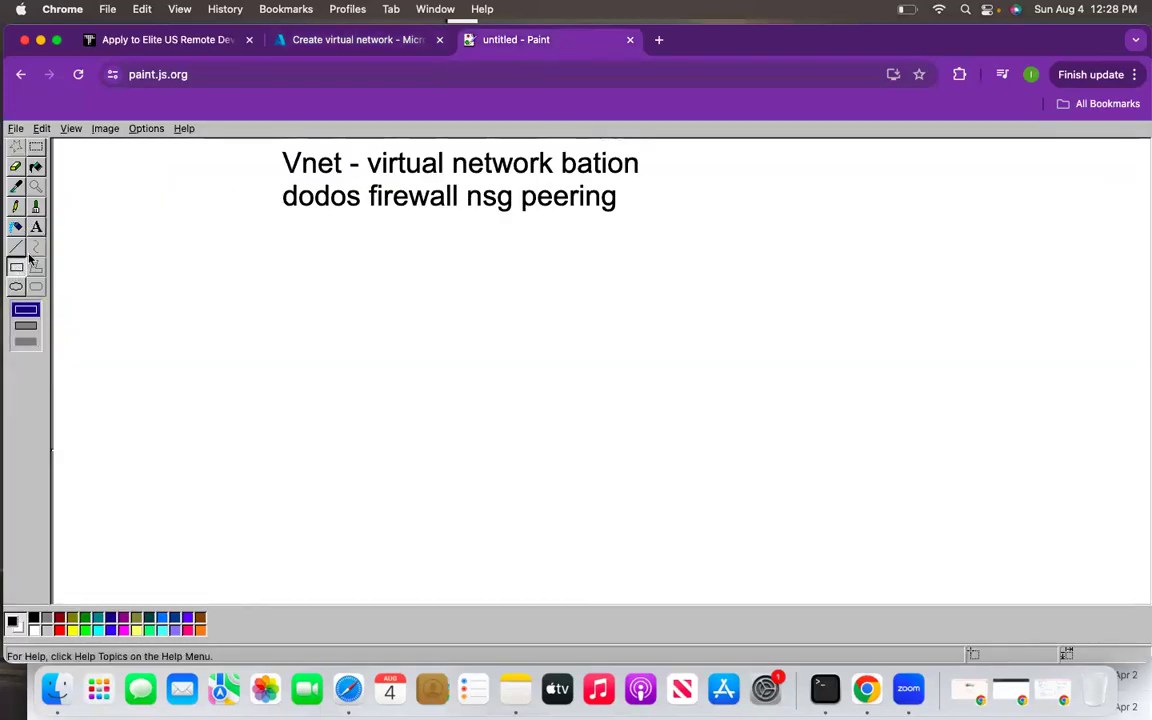
- Add the notes 'non it - sbi' on the left and 'hcl' lower right on the Paint canvas
{"action": "left_click_drag", "start_coordinate": [133, 319], "coordinate": [643, 517]}
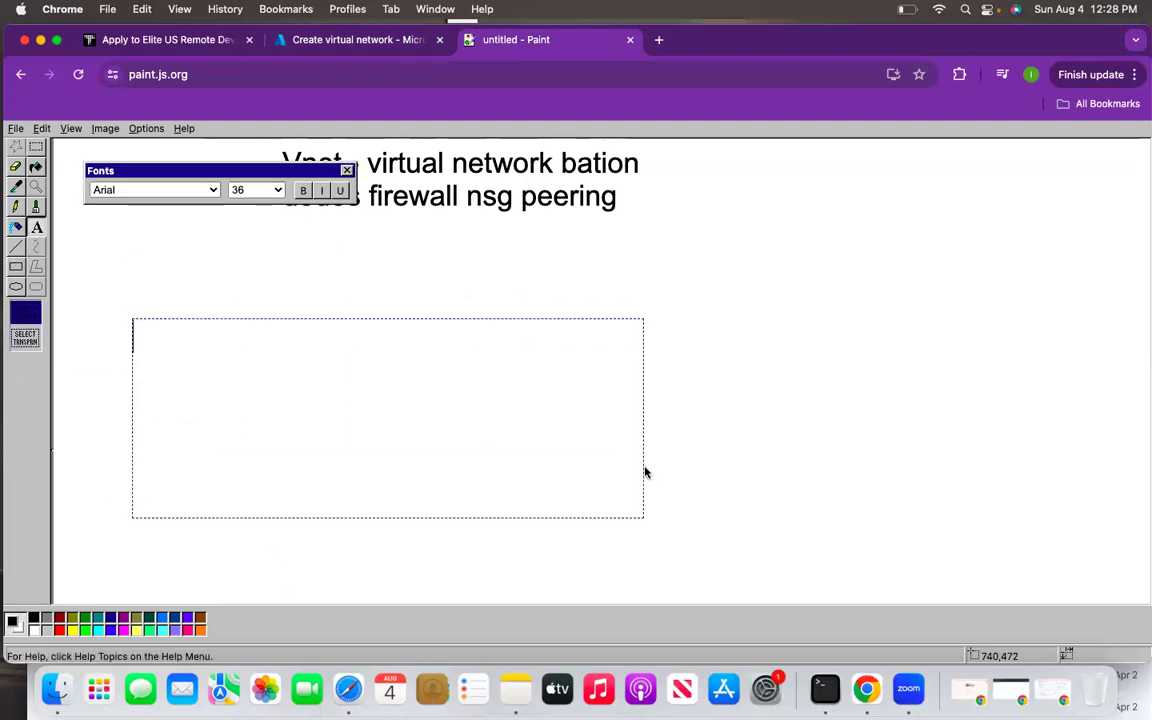
{"action": "type", "text": "non it -"}
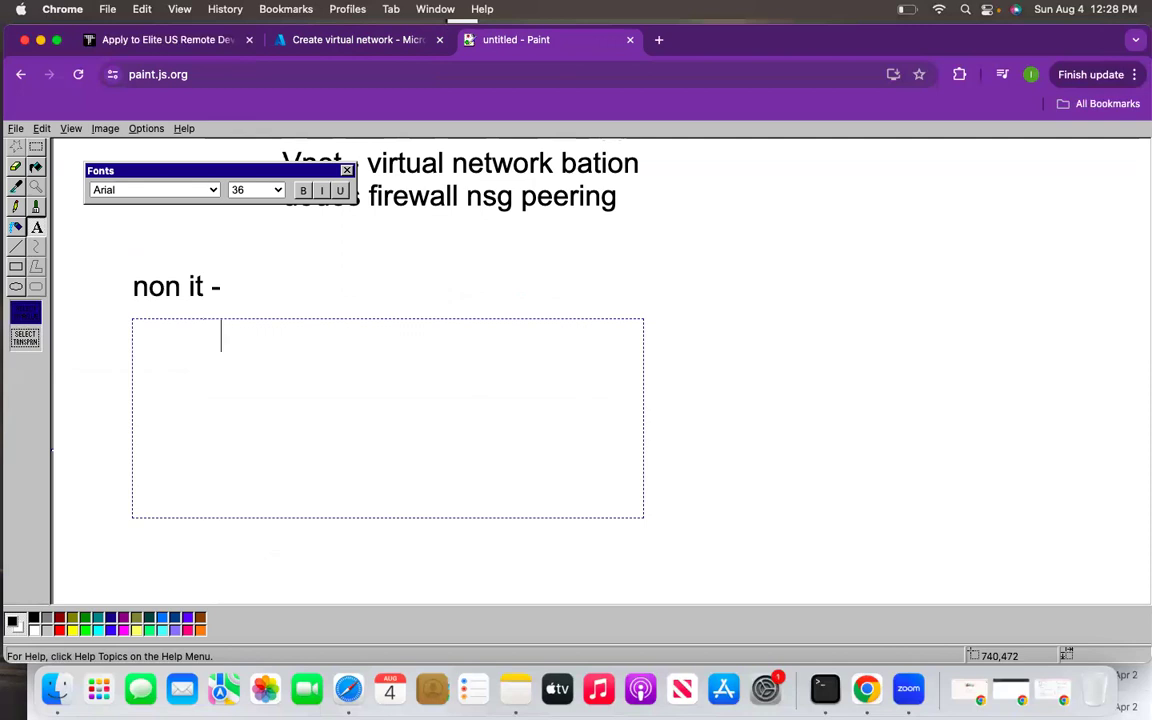
{"action": "type", "text": " sbi"}
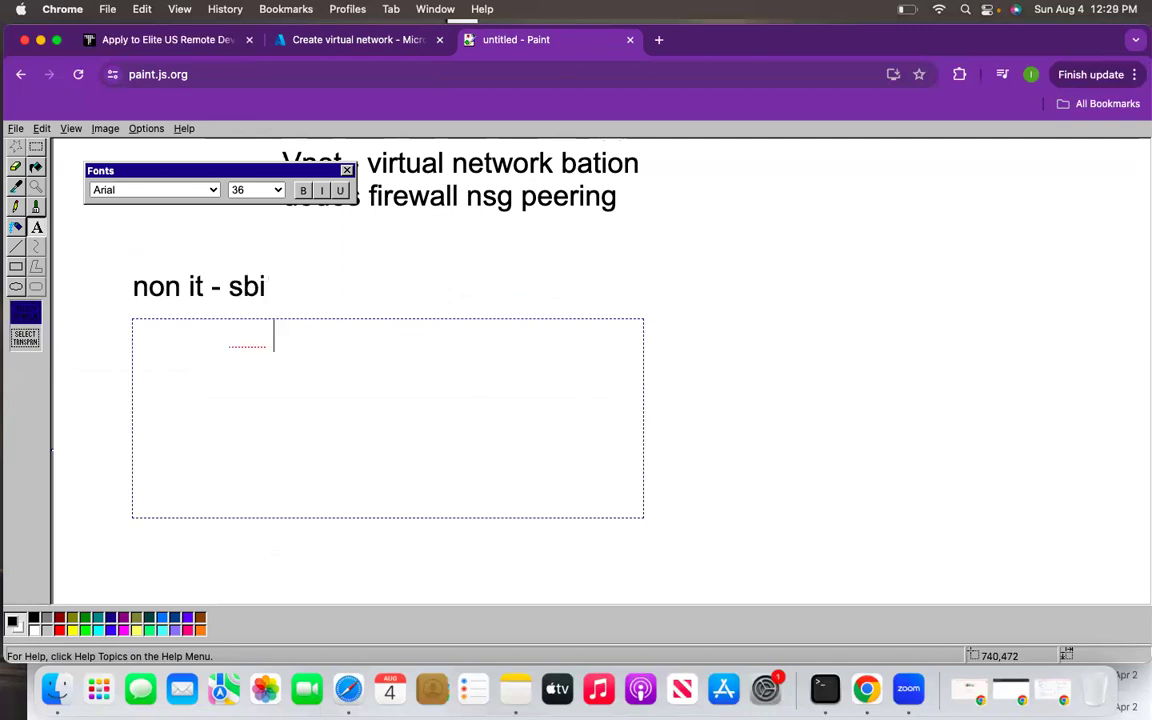
{"action": "left_click", "coordinate": [917, 535]}
{"action": "left_click_drag", "start_coordinate": [540, 329], "coordinate": [978, 504]}
{"action": "type", "text": "hcl"}
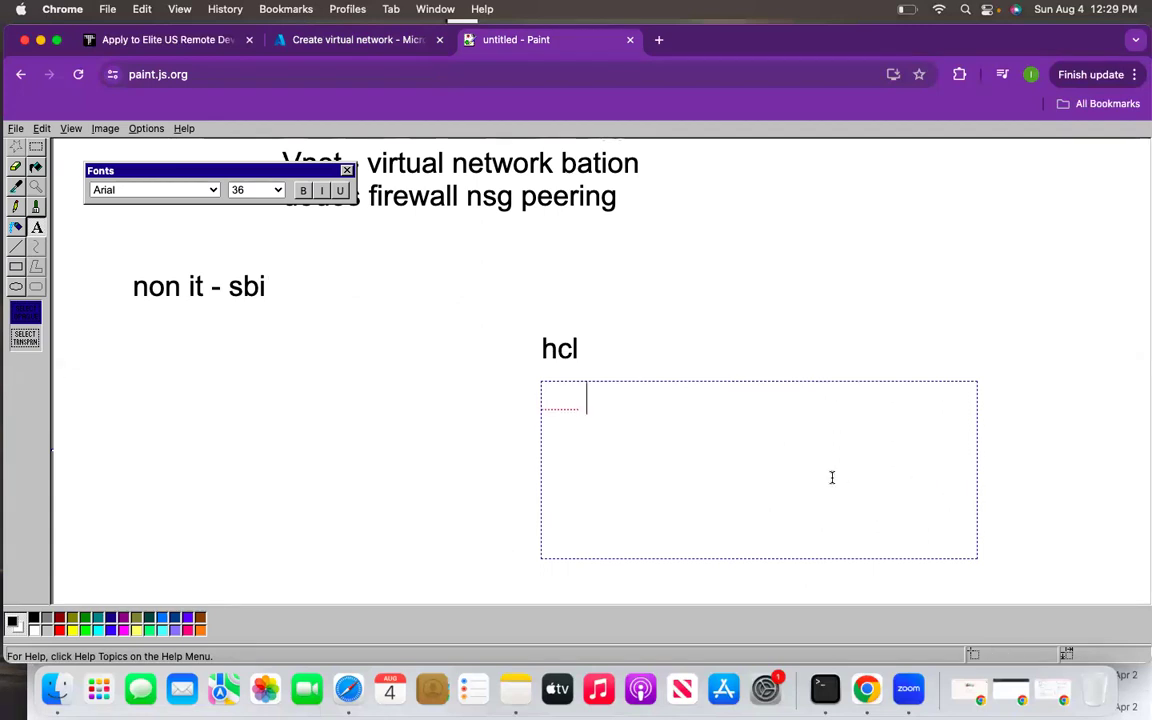
{"action": "left_click", "coordinate": [656, 365]}
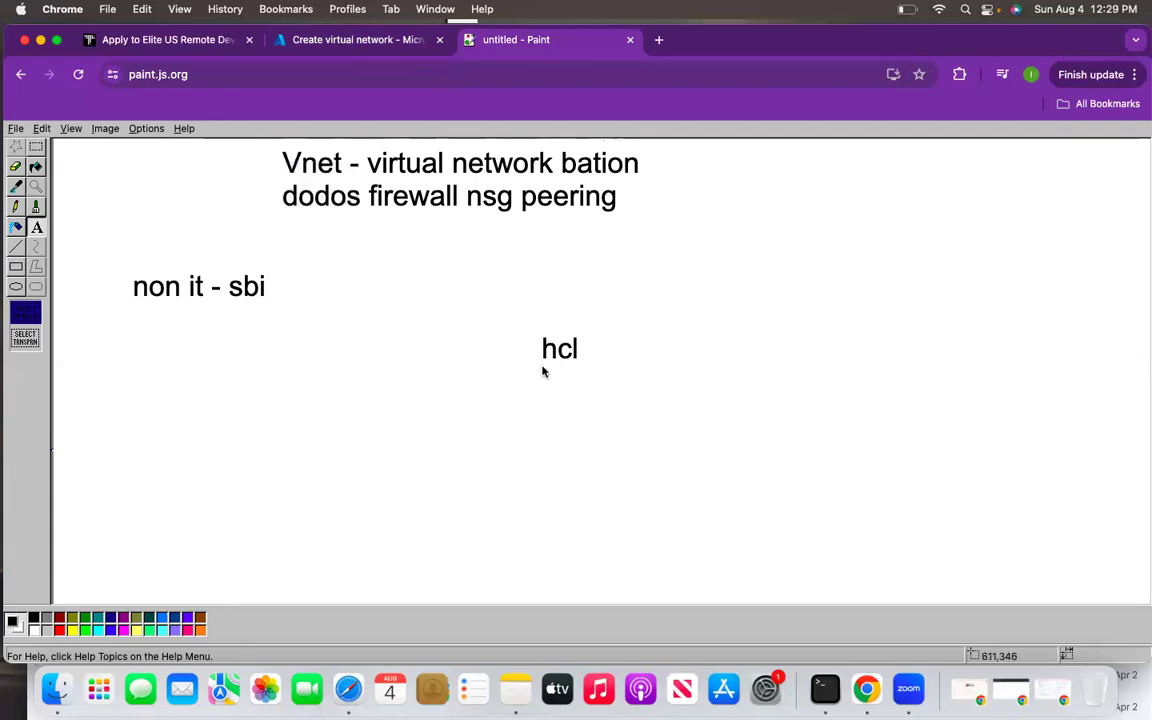
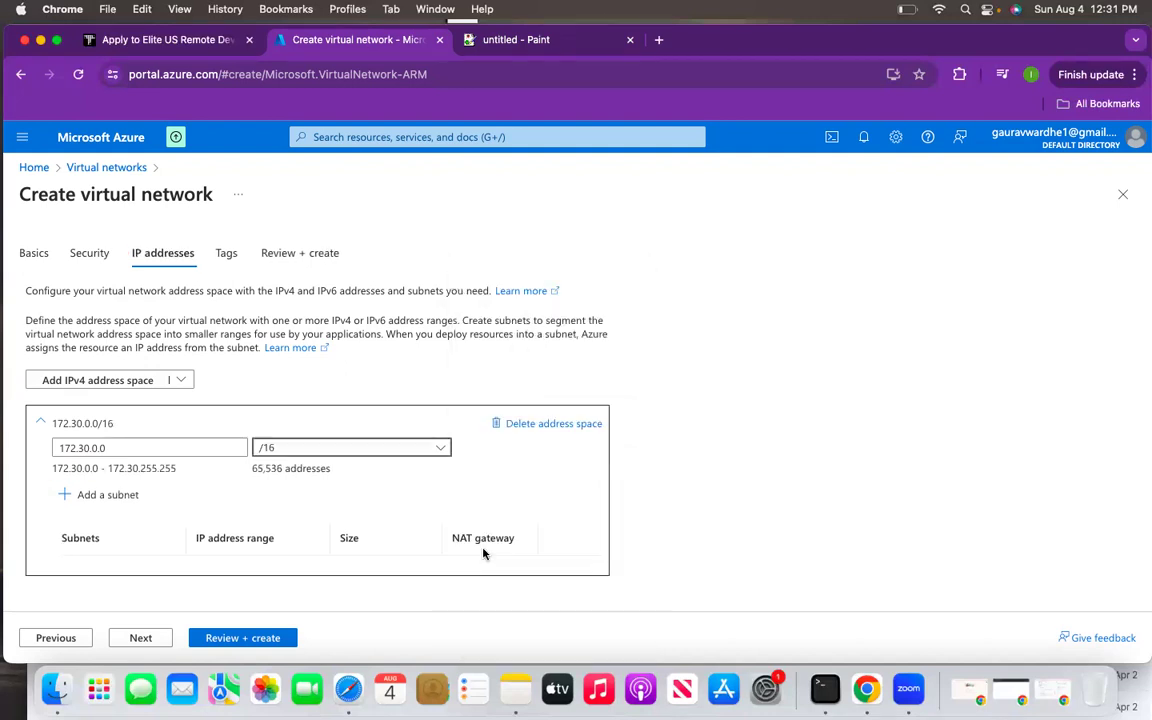
- Begin adding a subnet to the 172.30.0.0/16 network, then bring up the Paint sketch
{"action": "left_click", "coordinate": [91, 497]}
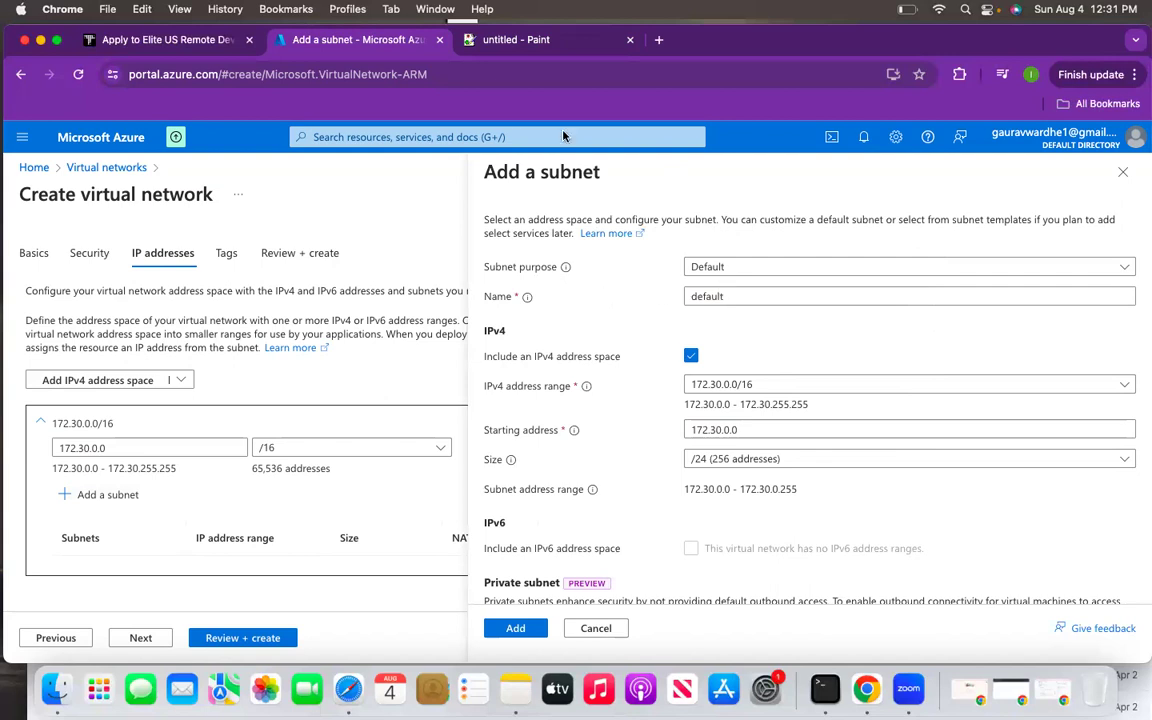
{"action": "left_click", "coordinate": [518, 39]}
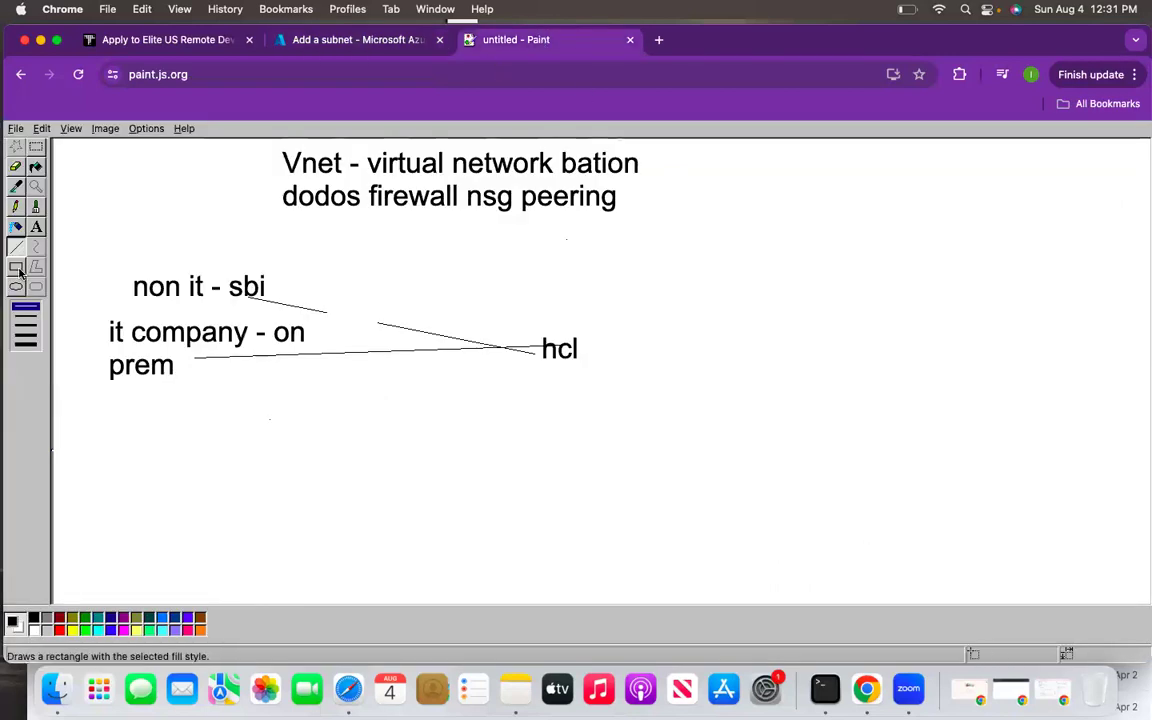
- Erase the old company diagram and draw a wide network box below the heading
{"action": "left_click", "coordinate": [36, 146]}
{"action": "left_click_drag", "start_coordinate": [103, 244], "coordinate": [628, 506]}
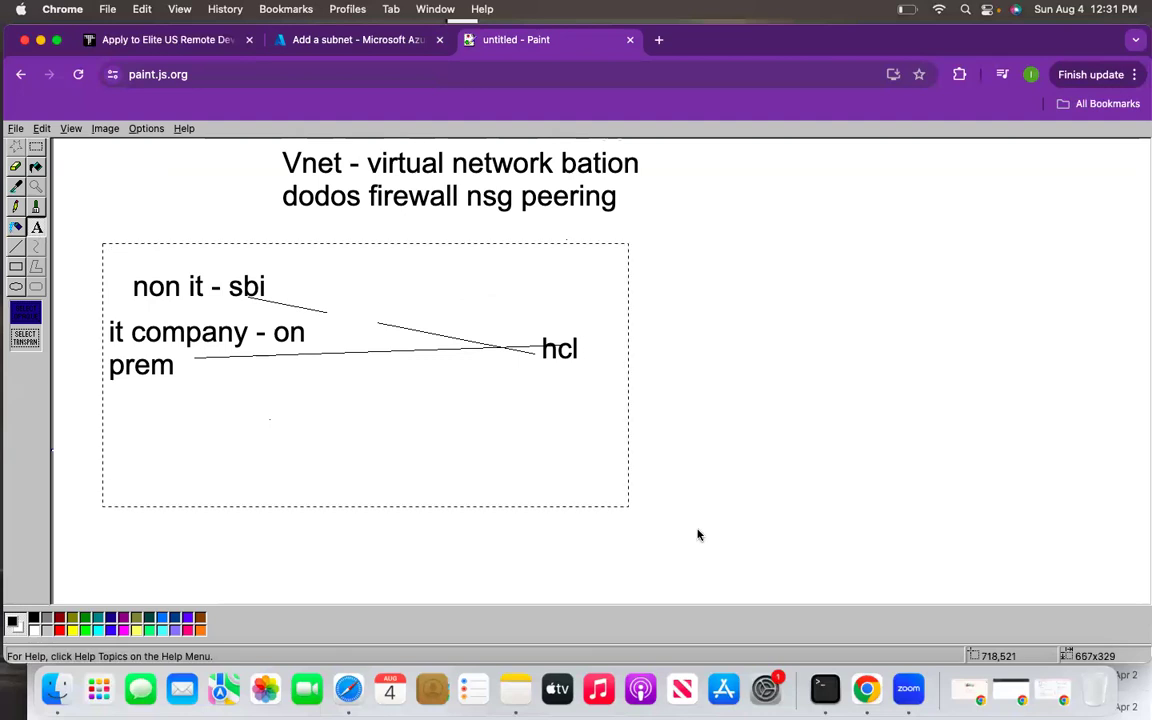
{"action": "key", "text": "Delete"}
{"action": "left_click", "coordinate": [16, 266]}
{"action": "mouse_move", "coordinate": [373, 243]}
{"action": "left_mouse_down"}
{"action": "mouse_move", "coordinate": [790, 298]}
{"action": "mouse_move", "coordinate": [960, 287]}
{"action": "left_mouse_up"}
- Label the wide box area with the text 172.30.0.0/16
{"action": "left_click", "coordinate": [36, 226]}
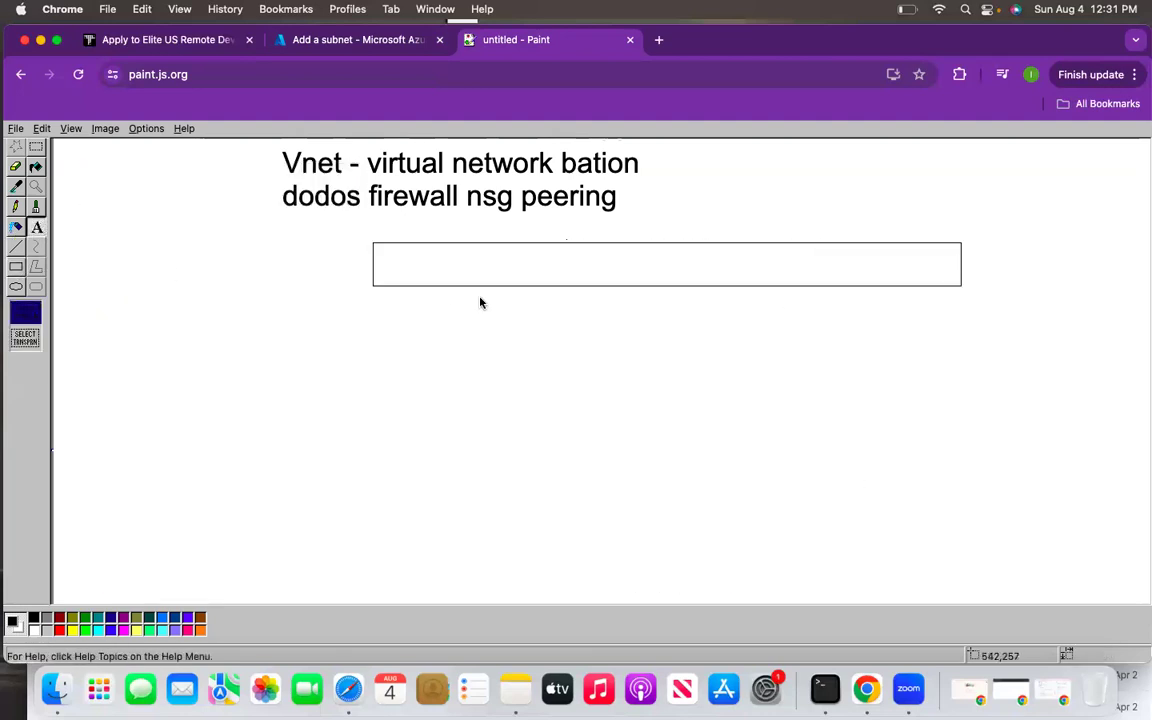
{"action": "left_click_drag", "start_coordinate": [448, 341], "coordinate": [713, 366]}
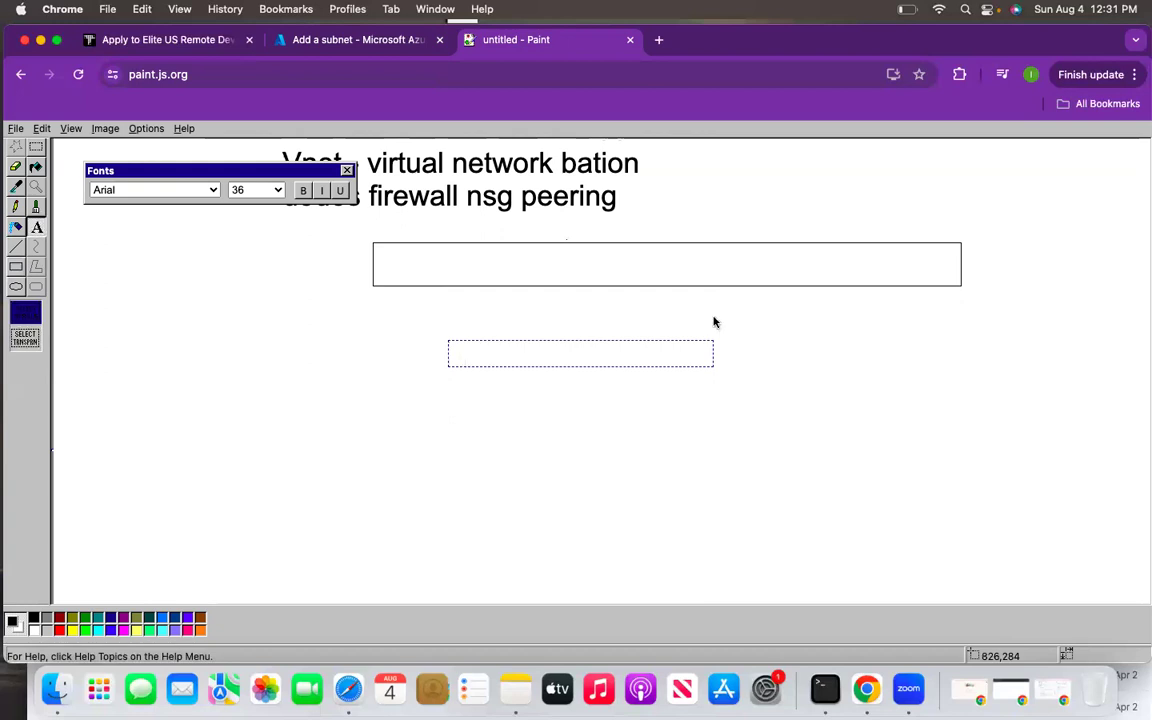
{"action": "left_click", "coordinate": [715, 321]}
{"action": "left_click_drag", "start_coordinate": [446, 414], "coordinate": [769, 355]}
{"action": "type", "text": "17"}
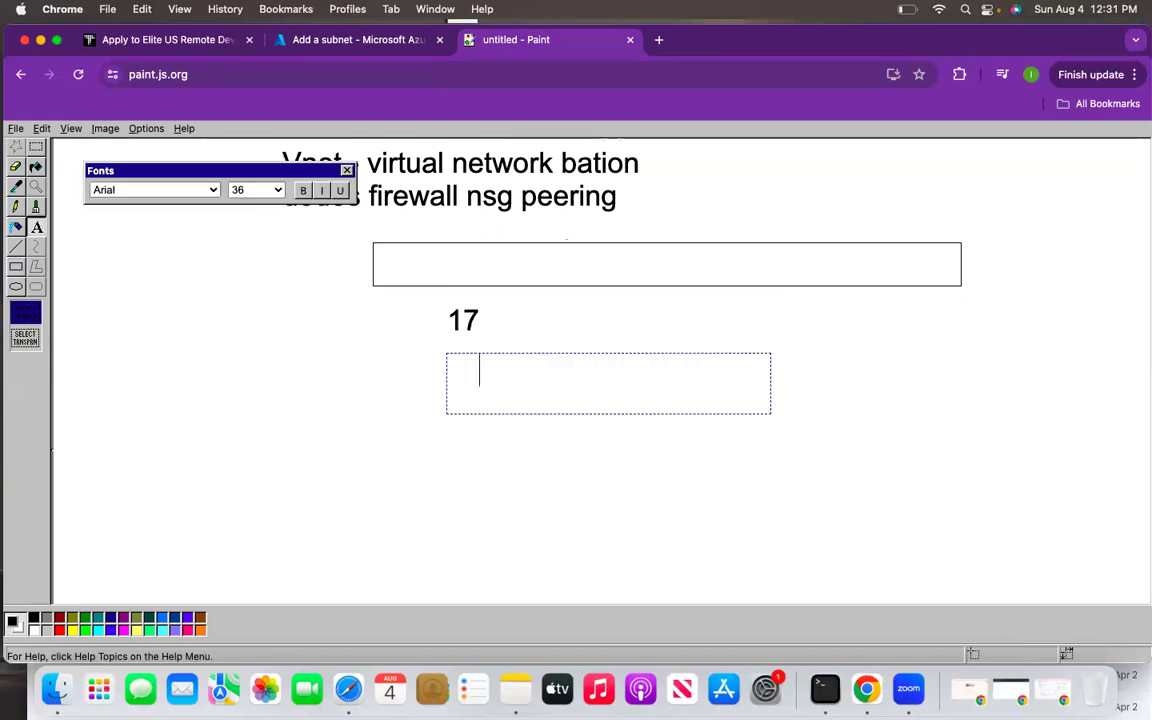
{"action": "type", "text": "2.30.0.0/16"}
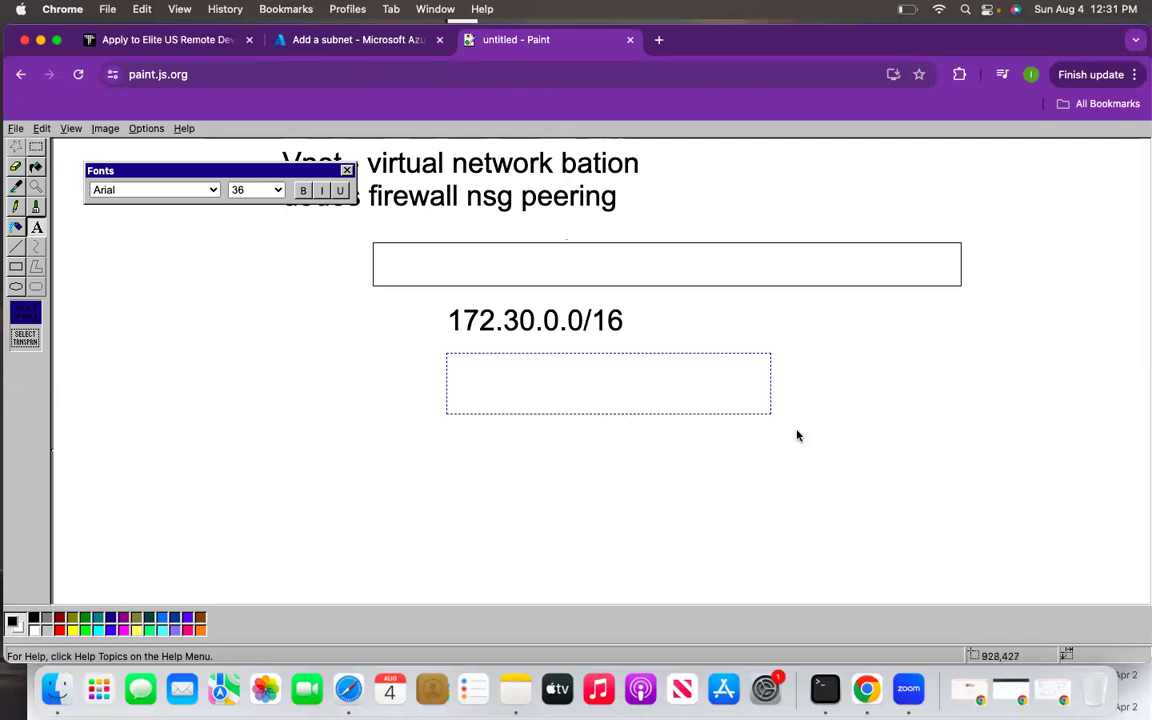
{"action": "left_click", "coordinate": [718, 390]}
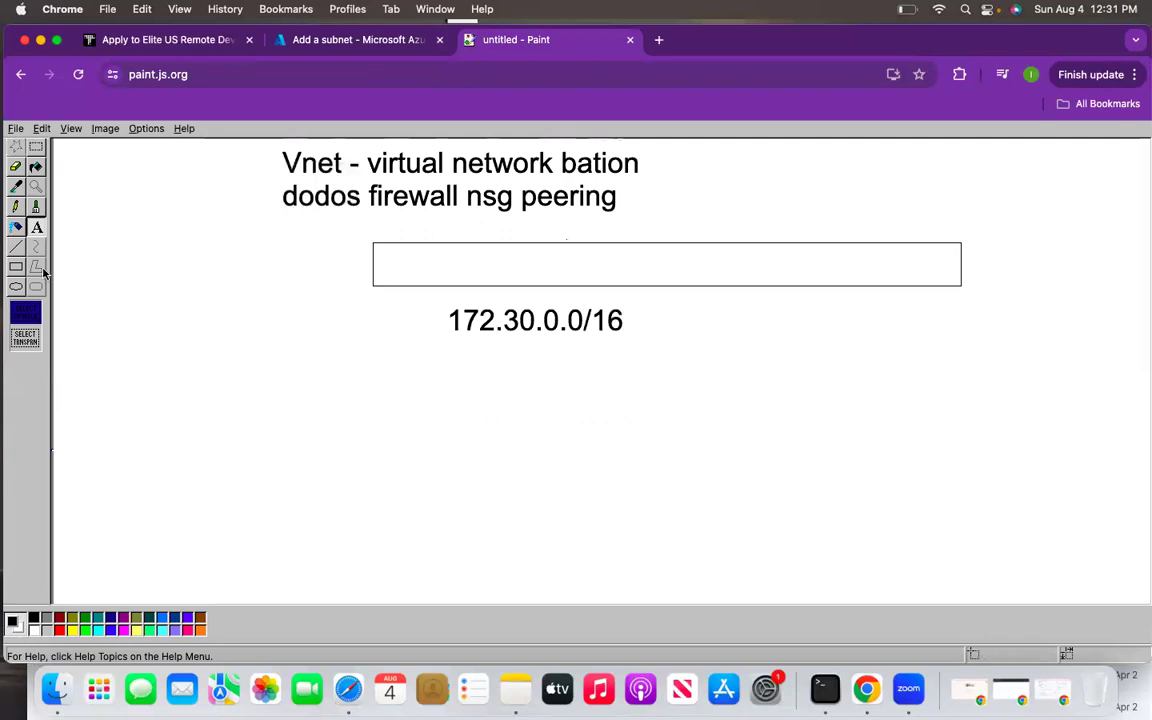
- Draw two tall subnet boxes, left and right, beneath the address label
{"action": "left_click", "coordinate": [16, 267]}
{"action": "mouse_move", "coordinate": [411, 348]}
{"action": "left_mouse_down"}
{"action": "mouse_move", "coordinate": [460, 454]}
{"action": "mouse_move", "coordinate": [456, 511]}
{"action": "left_mouse_up"}
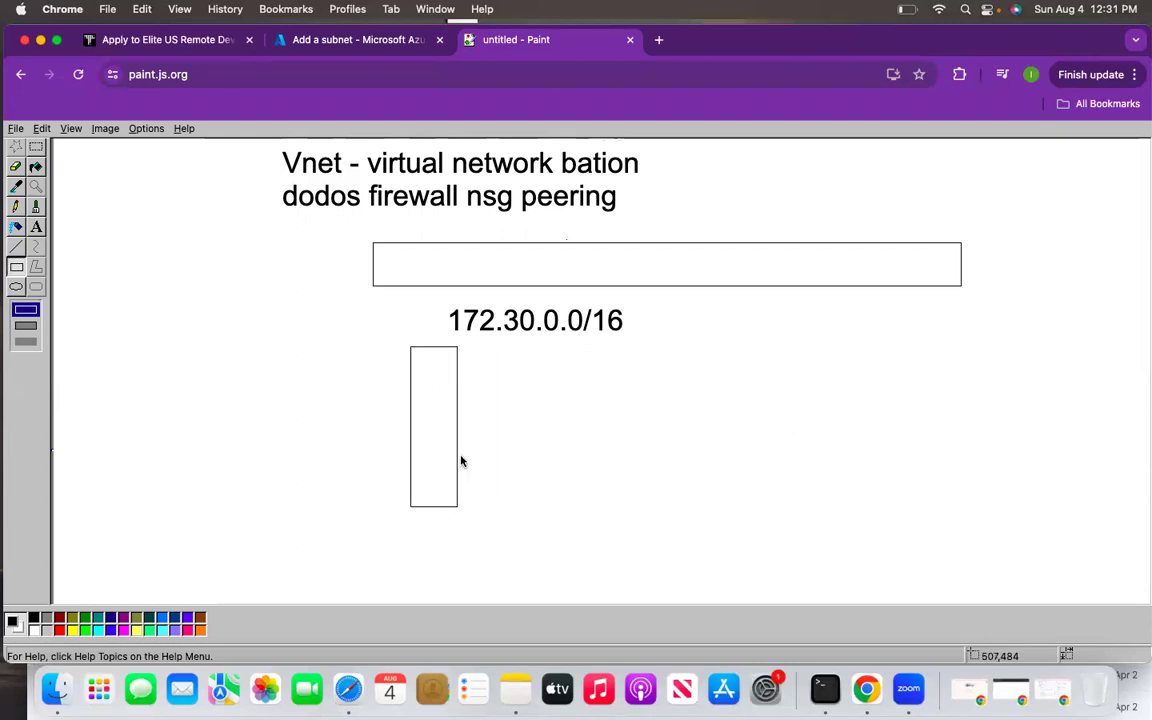
{"action": "mouse_move", "coordinate": [751, 349]}
{"action": "left_mouse_down"}
{"action": "mouse_move", "coordinate": [839, 511]}
{"action": "mouse_move", "coordinate": [818, 510]}
{"action": "left_mouse_up"}
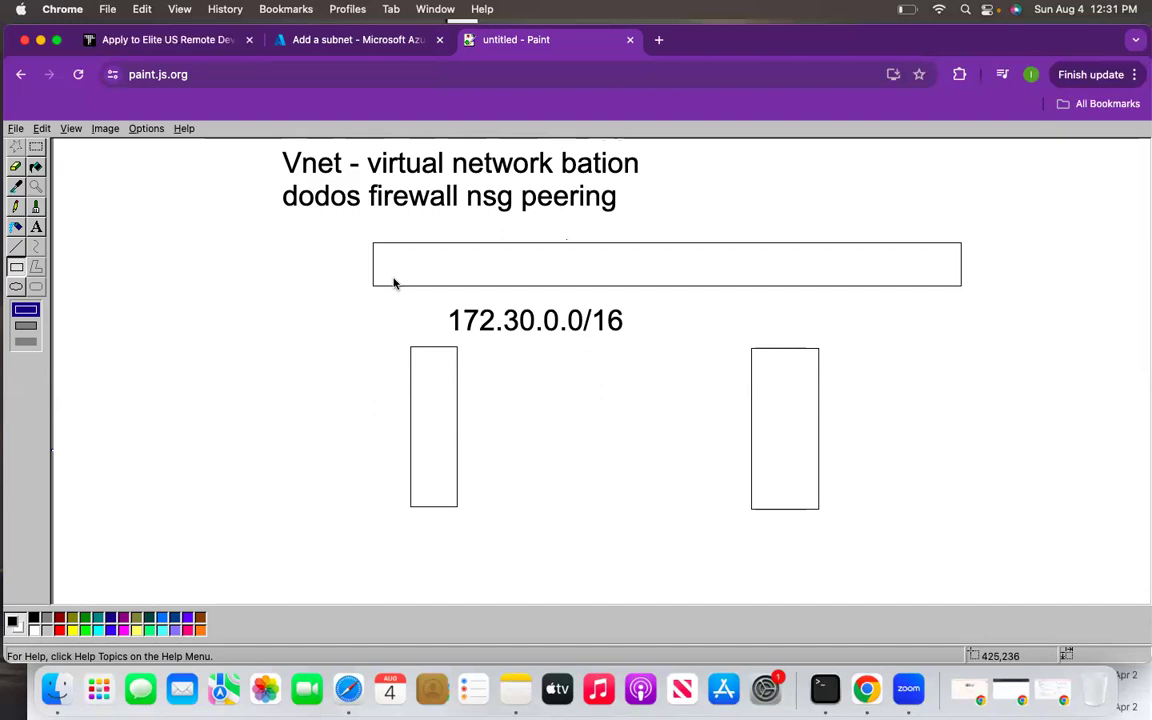
{"action": "left_click", "coordinate": [16, 247]}
- Connect both tall boxes to the wide box and label them 'pub' and 'private'
{"action": "left_click_drag", "start_coordinate": [399, 287], "coordinate": [408, 368]}
{"action": "left_click_drag", "start_coordinate": [755, 292], "coordinate": [777, 352]}
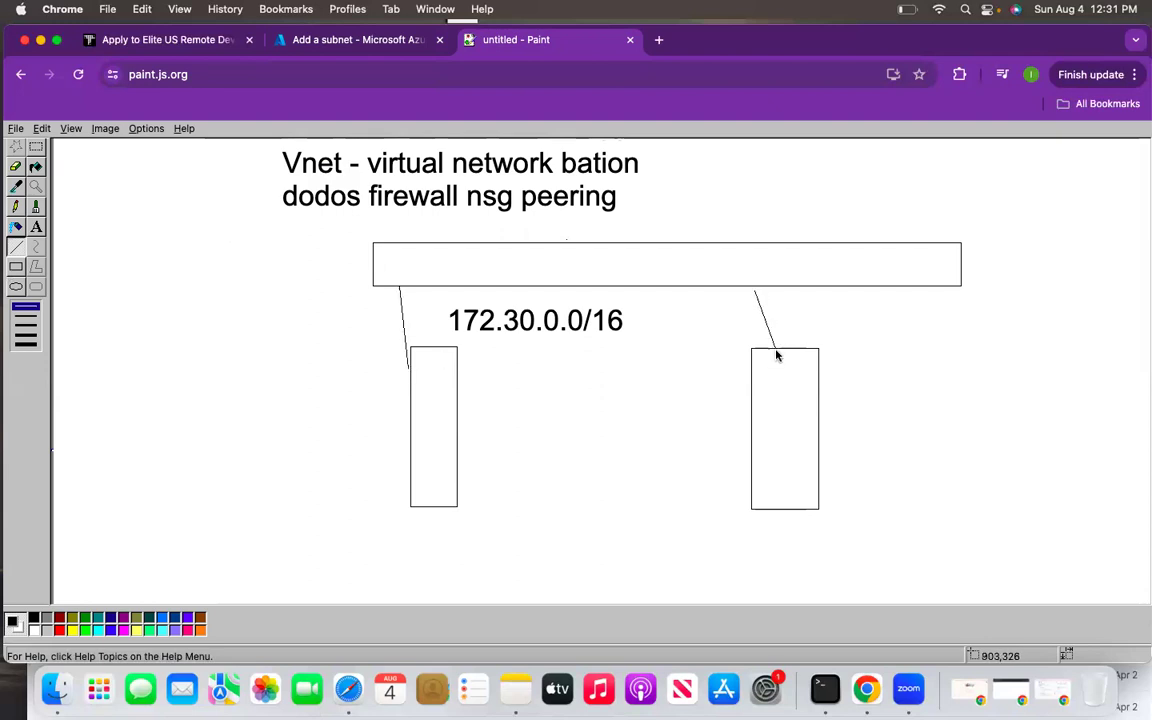
{"action": "left_click", "coordinate": [36, 146]}
{"action": "left_click_drag", "start_coordinate": [302, 497], "coordinate": [370, 554]}
{"action": "type", "text": "p"}
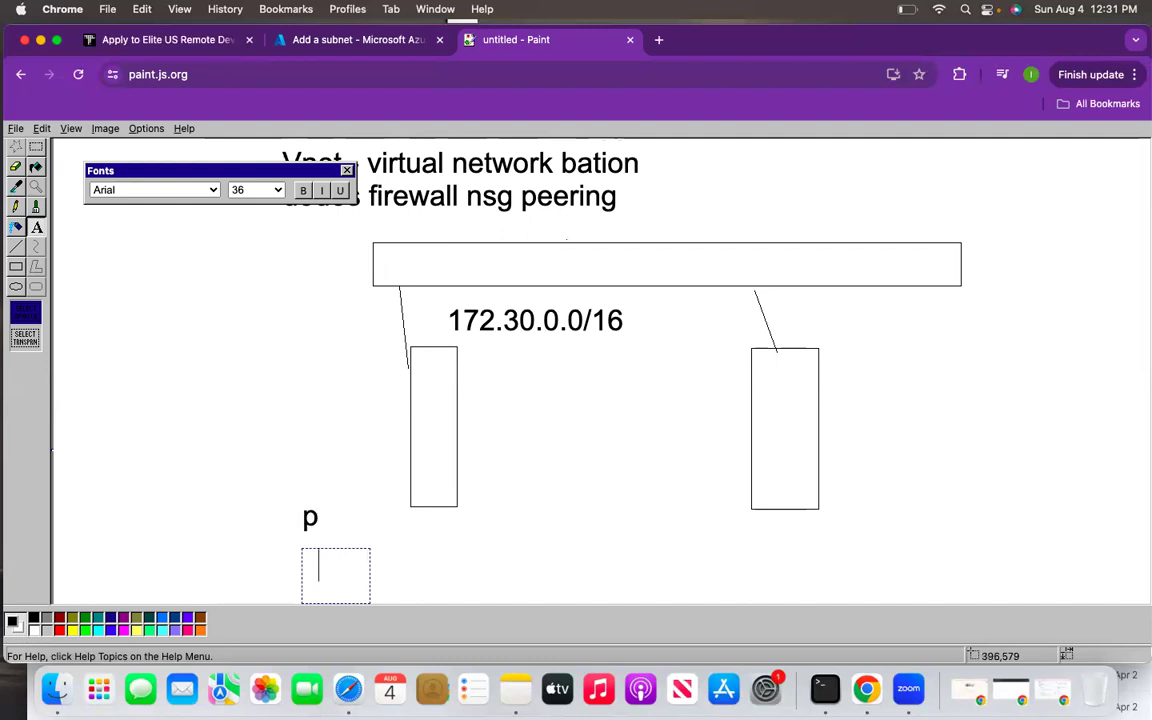
{"action": "type", "text": "ub"}
{"action": "left_click", "coordinate": [512, 507]}
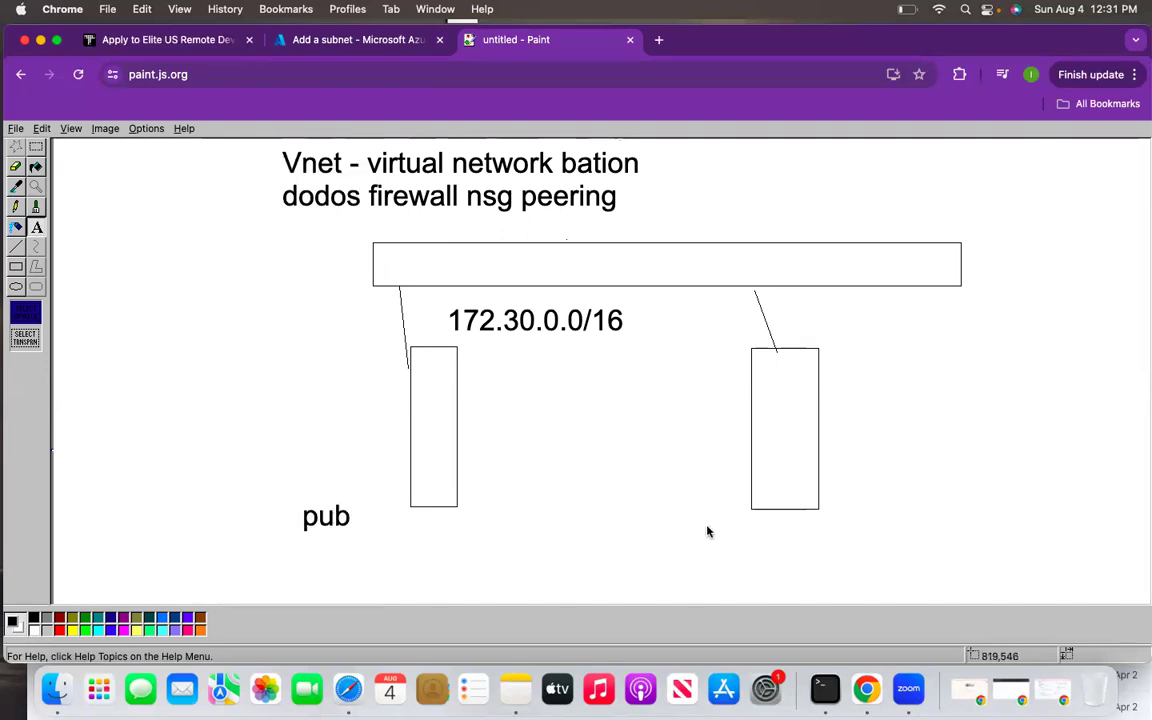
{"action": "left_click_drag", "start_coordinate": [709, 578], "coordinate": [905, 607]}
{"action": "type", "text": "private"}
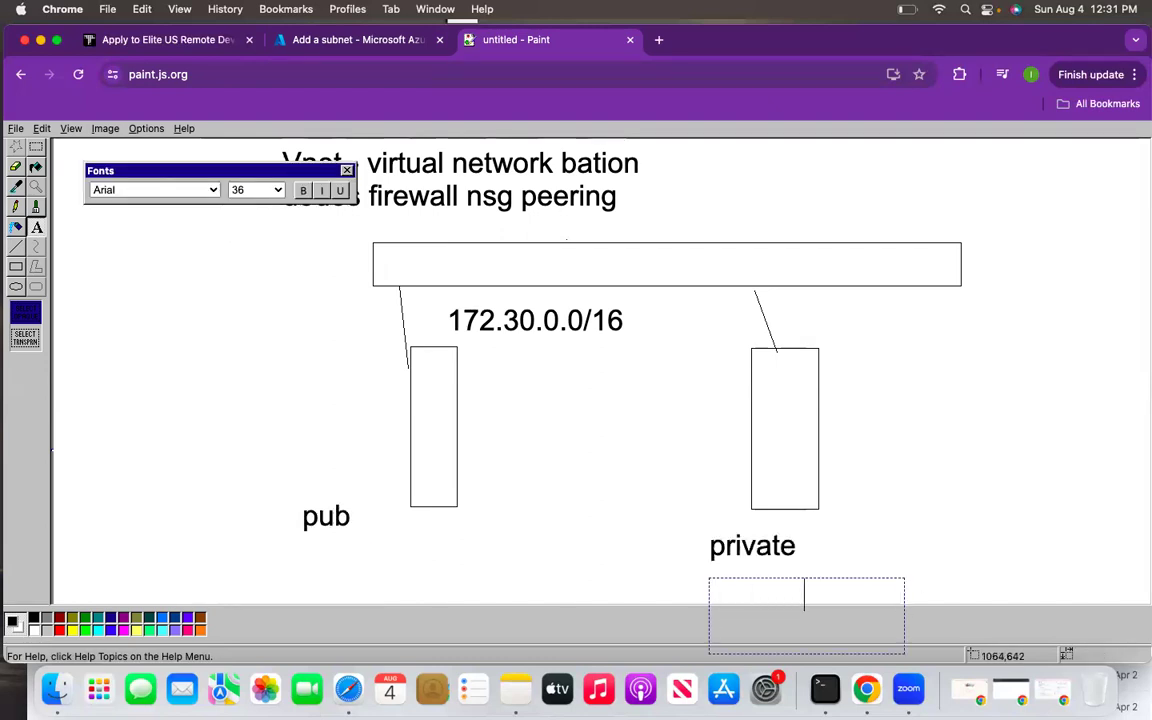
{"action": "left_click", "coordinate": [918, 571]}
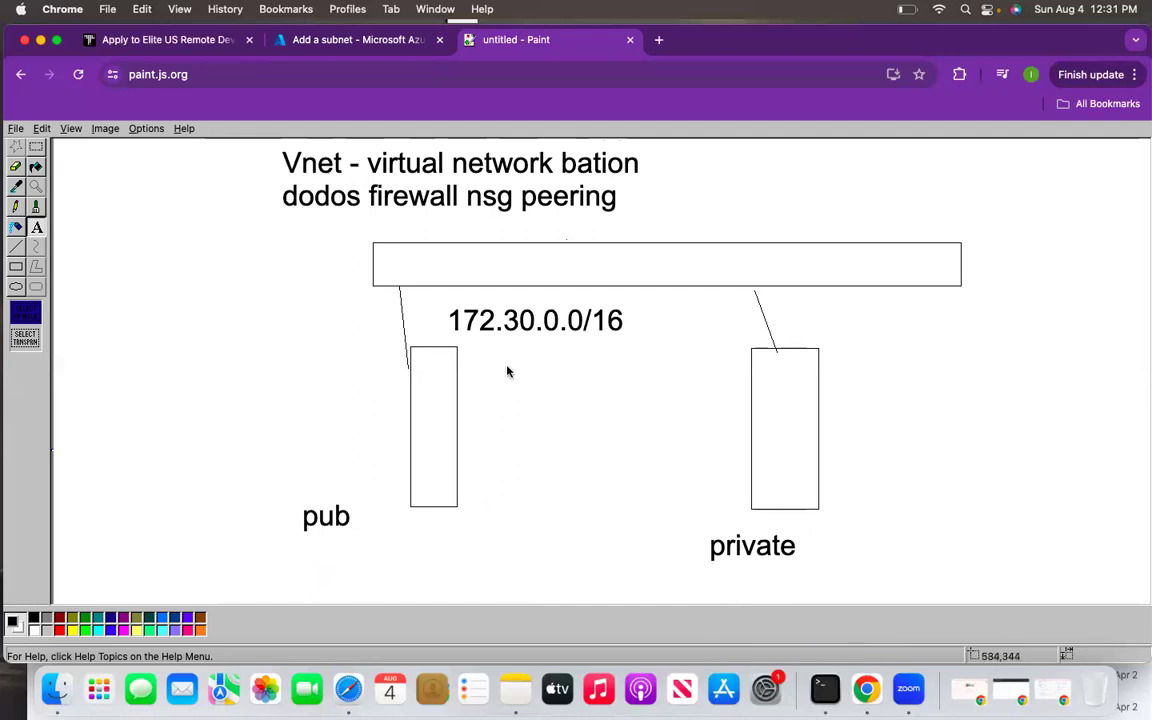
- Add two small boxes and a large frame enclosing the whole diagram
{"action": "left_click", "coordinate": [15, 266]}
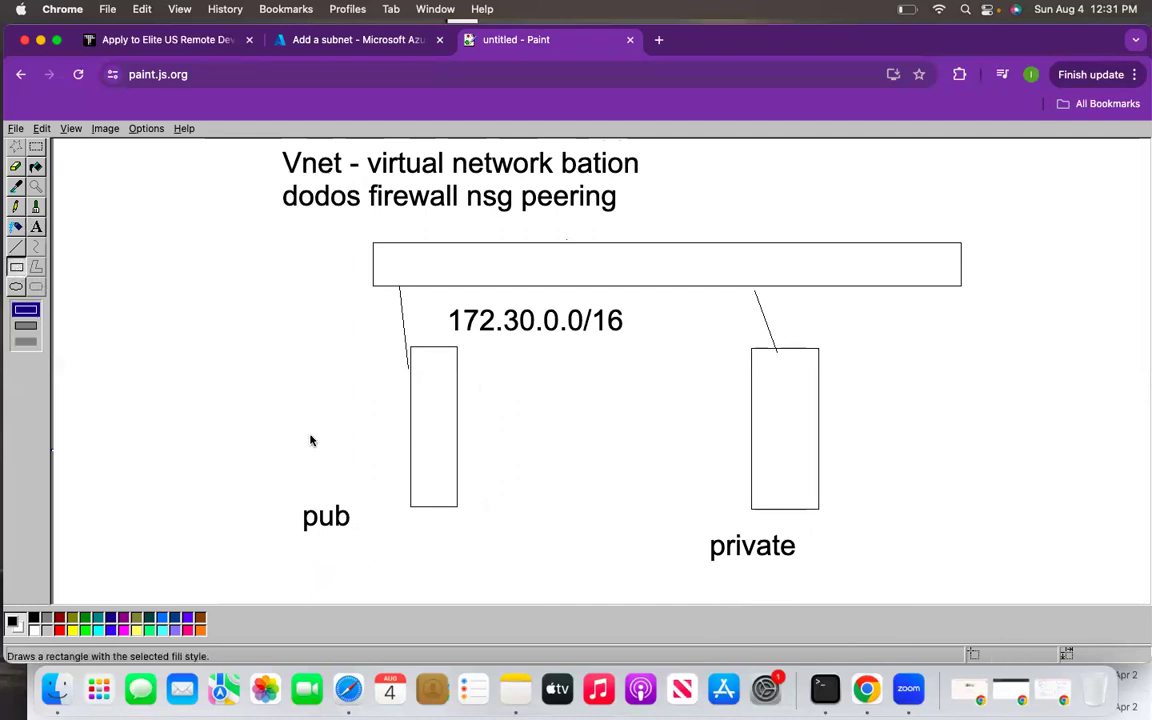
{"action": "left_click_drag", "start_coordinate": [465, 536], "coordinate": [549, 576]}
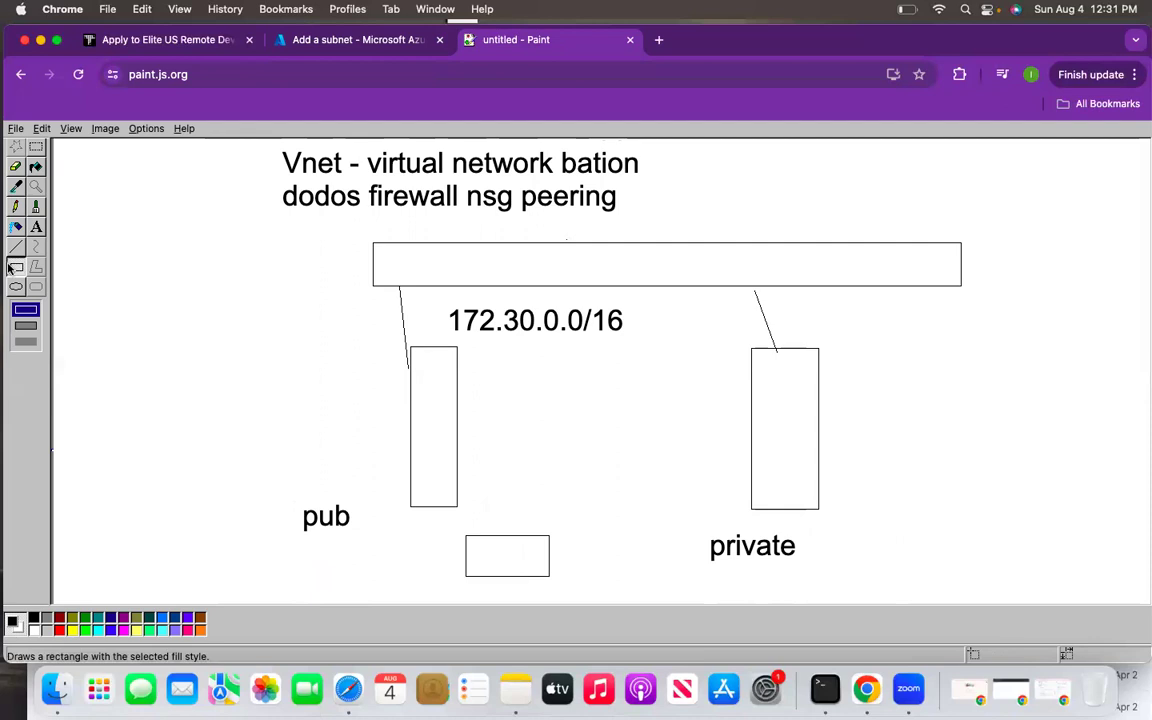
{"action": "left_click_drag", "start_coordinate": [97, 208], "coordinate": [1112, 577]}
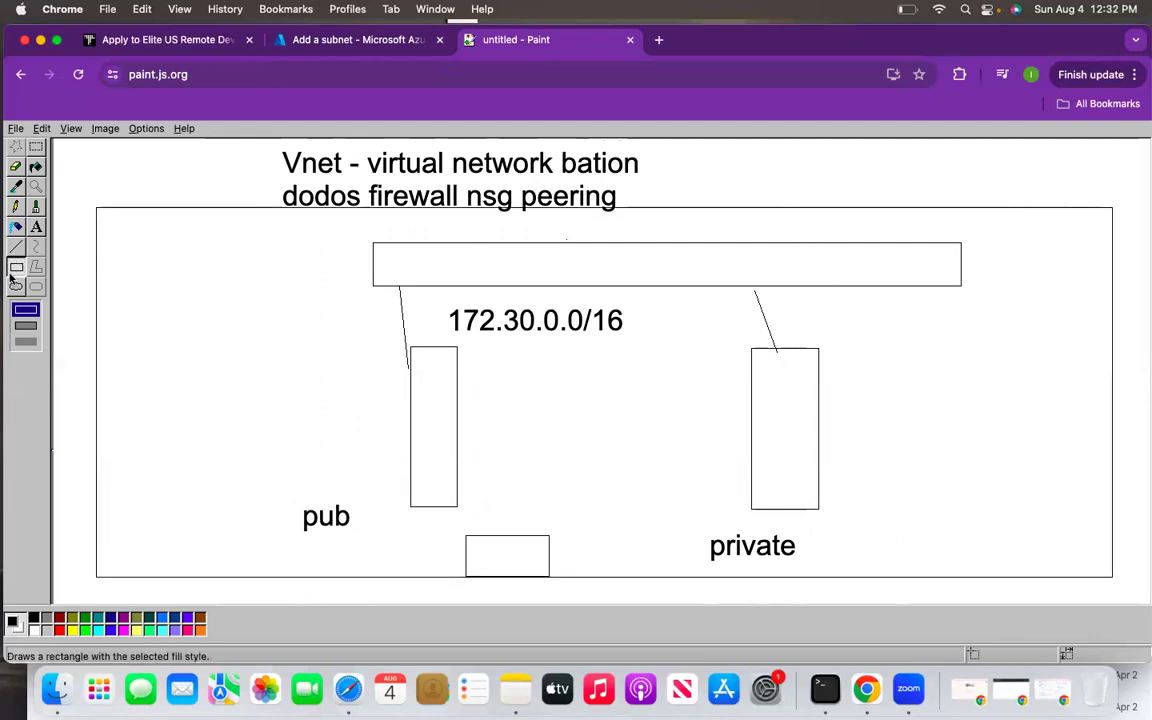
{"action": "left_click_drag", "start_coordinate": [82, 165], "coordinate": [92, 169]}
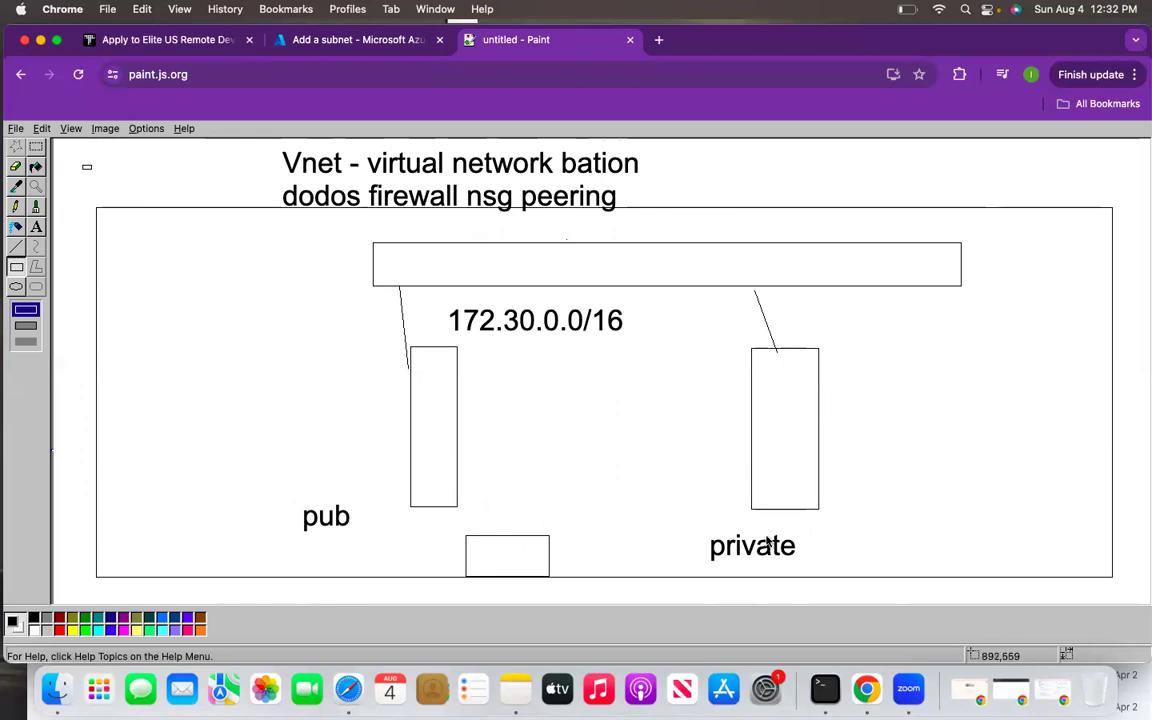
{"action": "left_click_drag", "start_coordinate": [873, 502], "coordinate": [953, 535]}
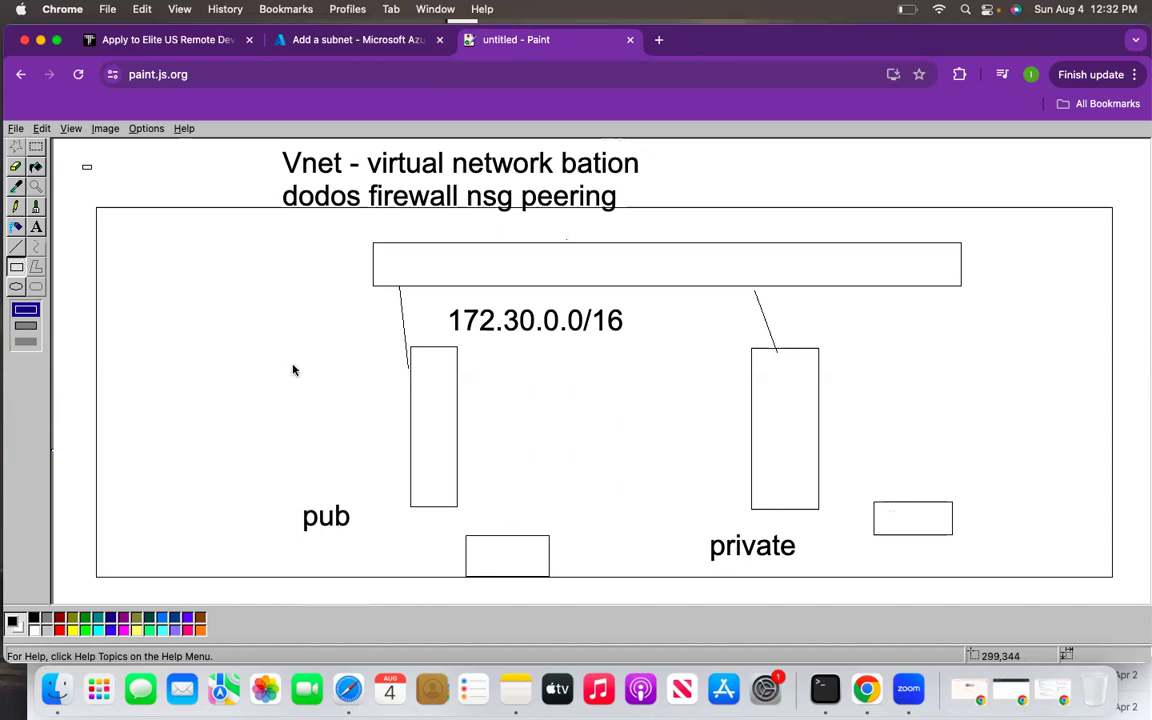
- Write 'bastion' at the upper left inside the diagram's large frame
{"action": "left_click", "coordinate": [36, 227]}
{"action": "left_click_drag", "start_coordinate": [133, 246], "coordinate": [288, 355]}
{"action": "type", "text": "bastion"}
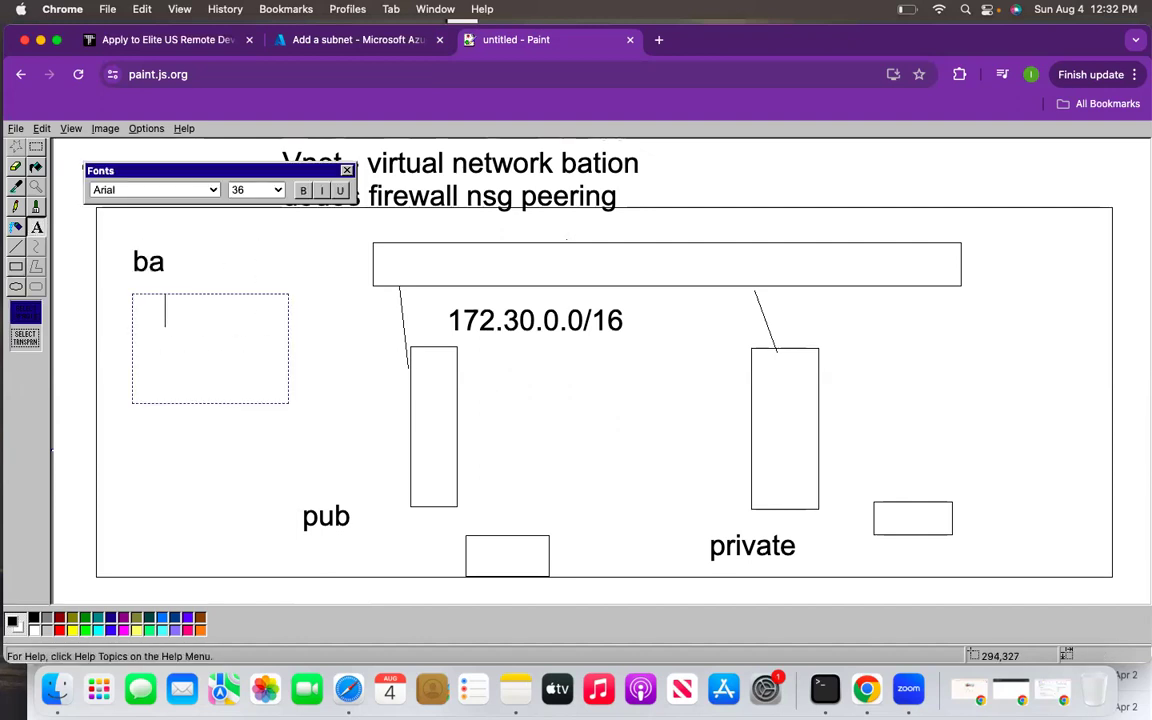
{"action": "left_click", "coordinate": [309, 386]}
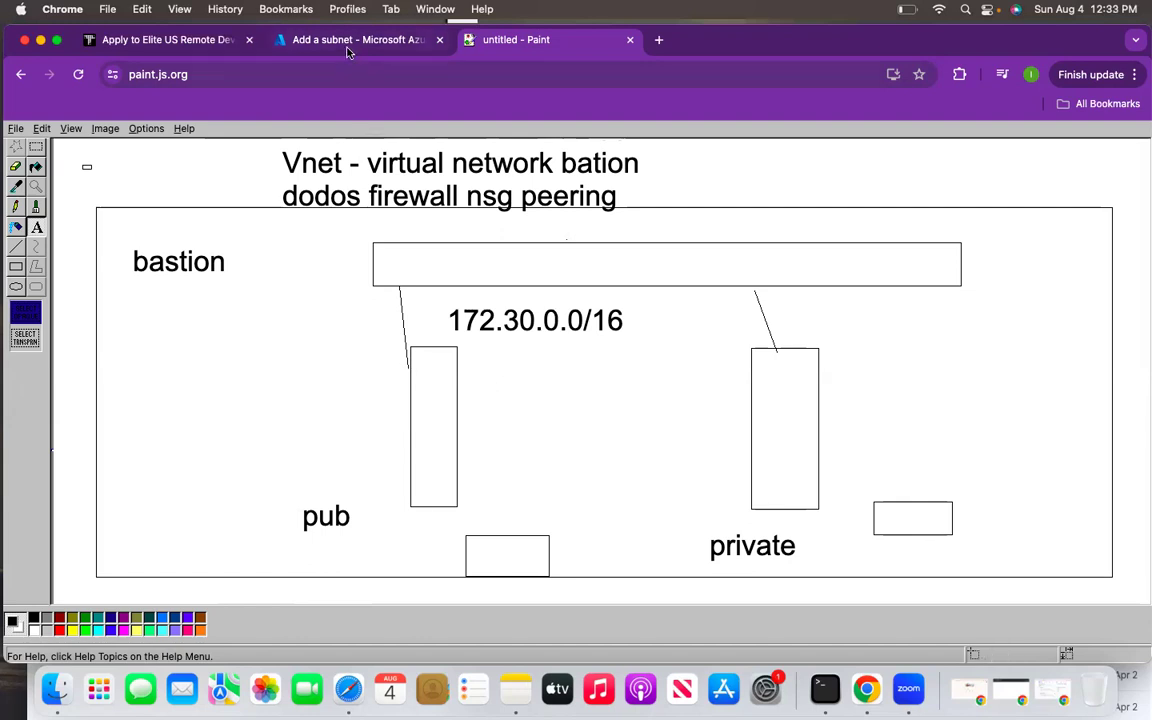
{"action": "left_click", "coordinate": [315, 42]}
- Rename the new subnet to public-subnet
{"action": "double_click", "coordinate": [754, 295]}
{"action": "key", "text": "BackSpace"}
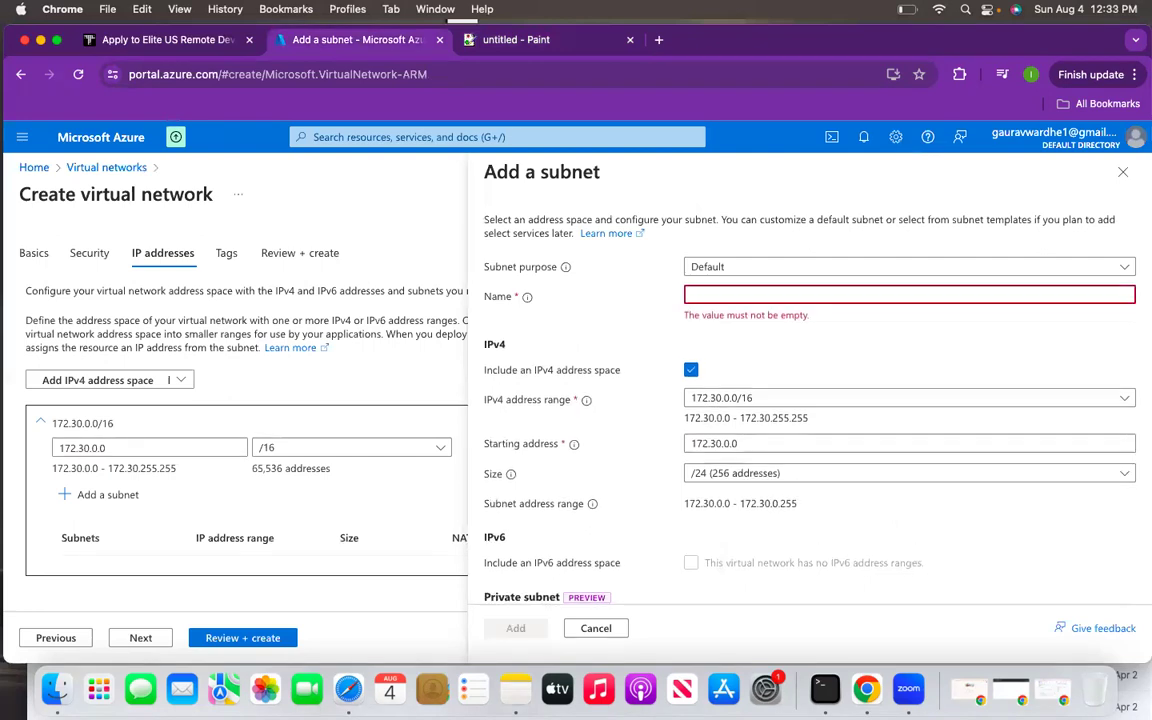
{"action": "type", "text": "p"}
{"action": "key", "text": "BackSpace"}
{"action": "type", "text": "publ"}
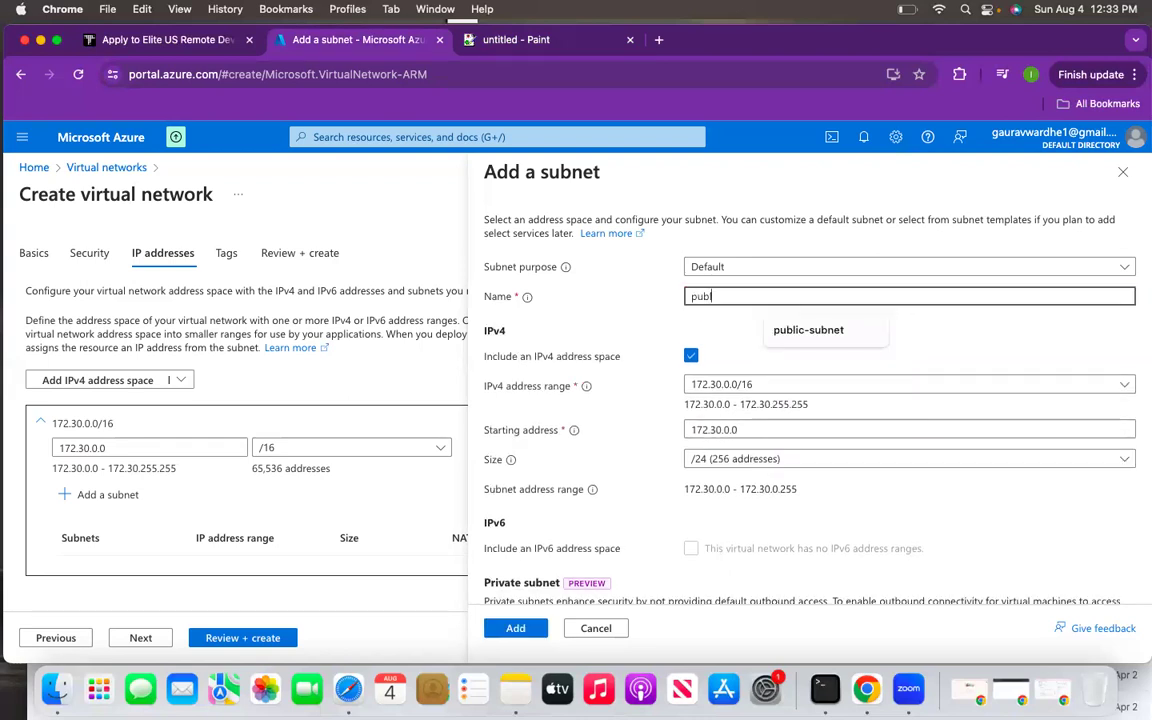
{"action": "type", "text": "ic-subnet"}
{"action": "left_click", "coordinate": [816, 321]}
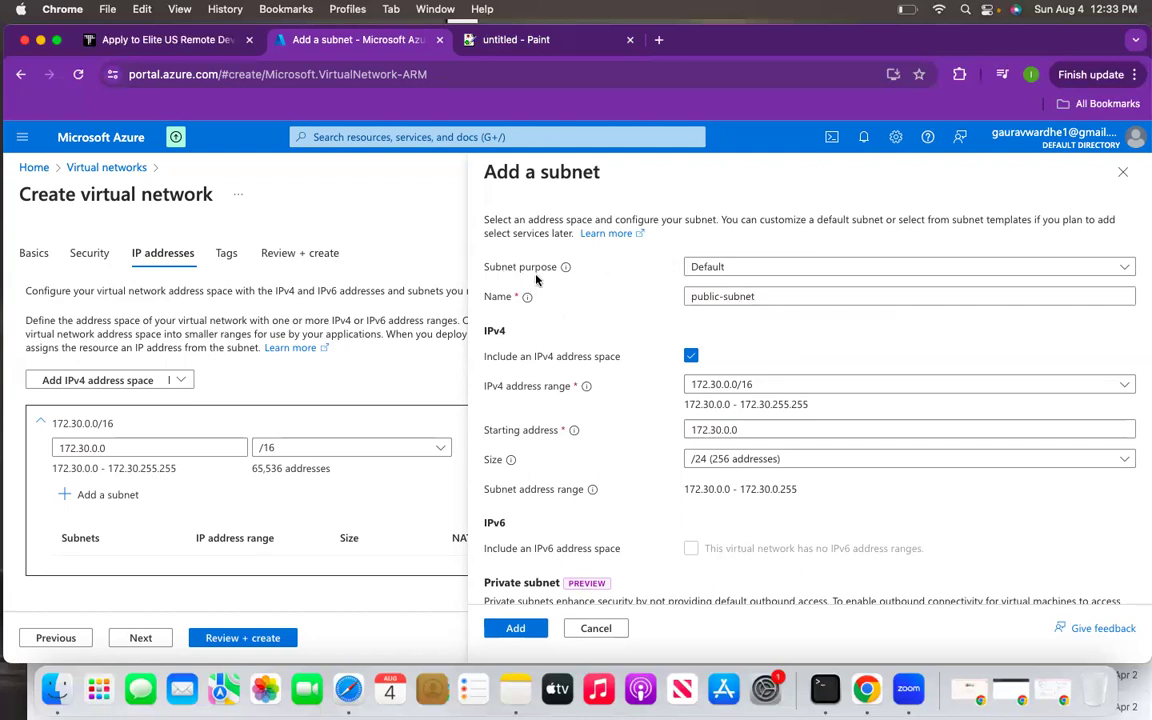
- Look through the Subnet purpose options, keeping Default, then reopen the list
{"action": "left_click", "coordinate": [760, 268]}
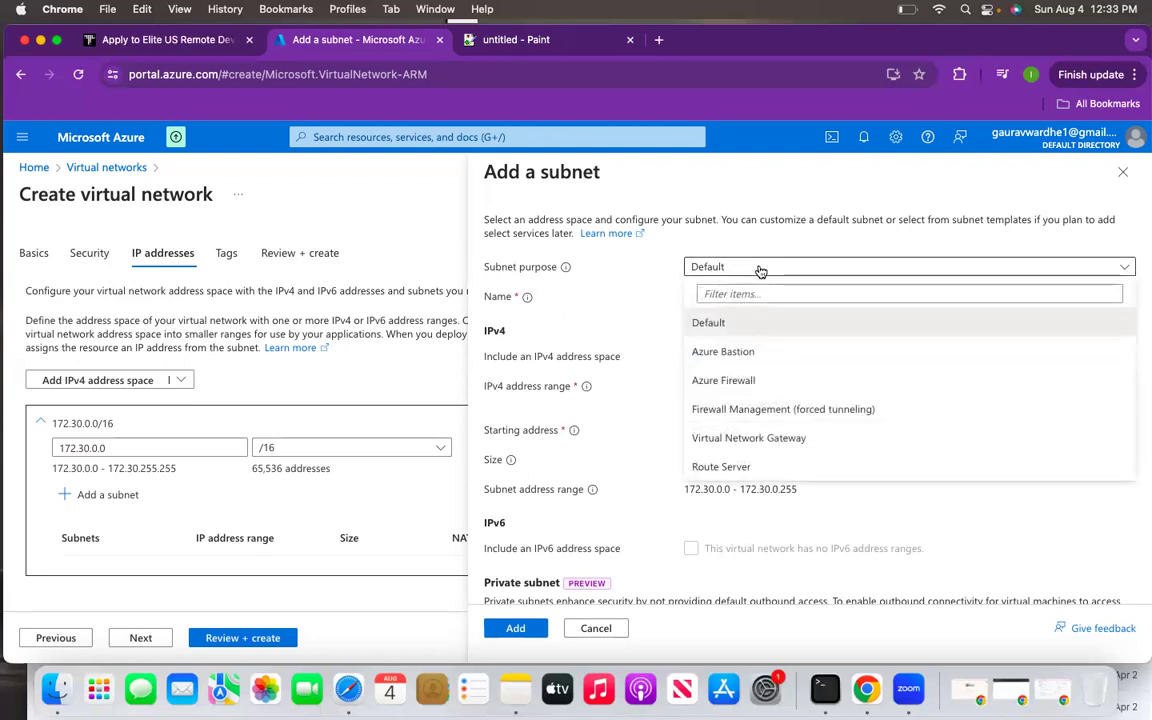
{"action": "left_click", "coordinate": [507, 277]}
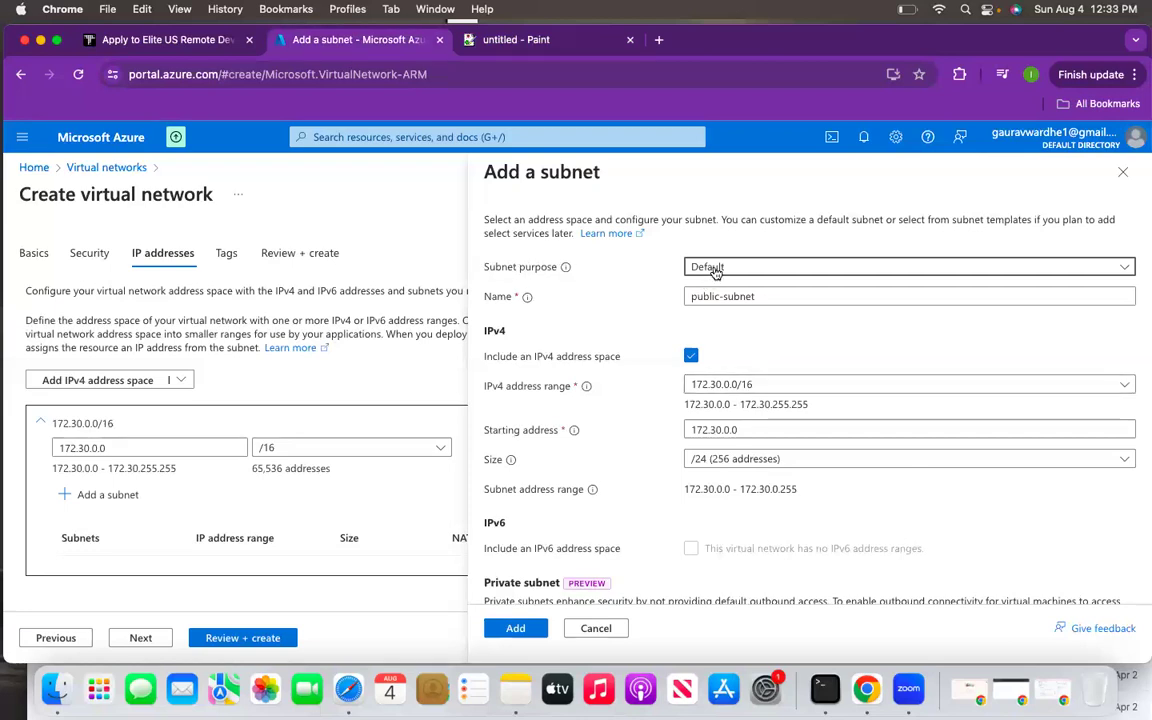
{"action": "left_click", "coordinate": [761, 268]}
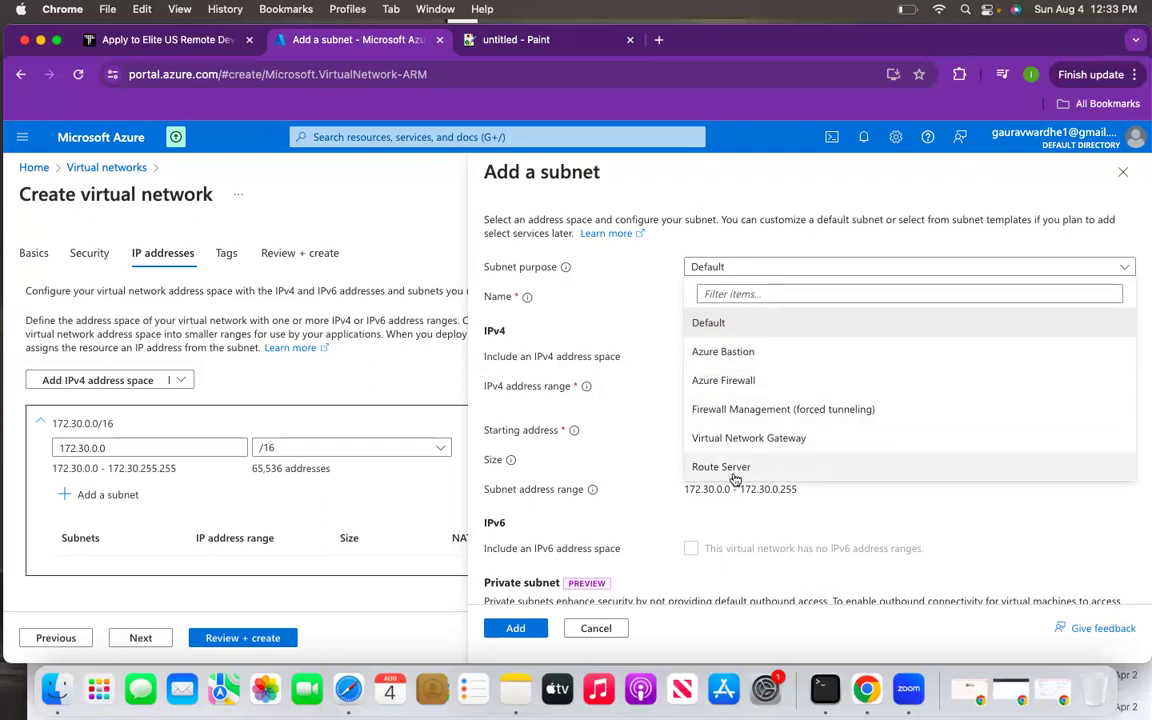
- Toggle the subnet purpose between Azure Bastion and Default, settle on Default, and add the 172.30.0.0/24 subnet
{"action": "left_click", "coordinate": [717, 355]}
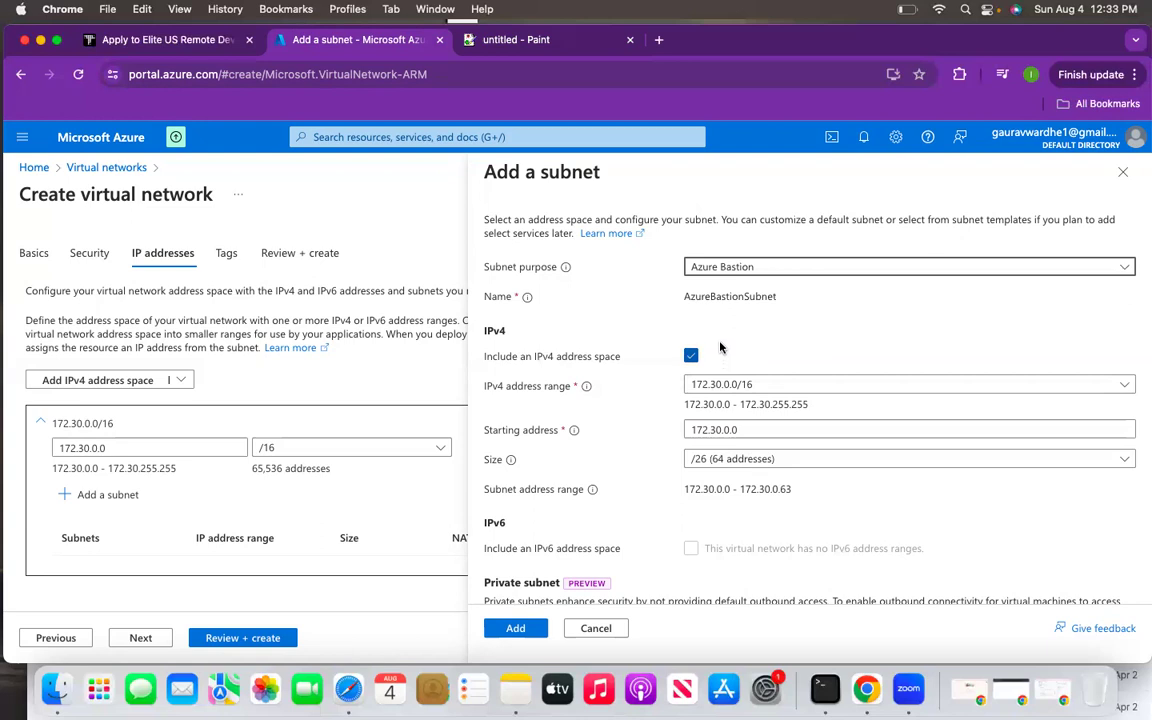
{"action": "left_click", "coordinate": [771, 266]}
{"action": "left_click", "coordinate": [726, 320]}
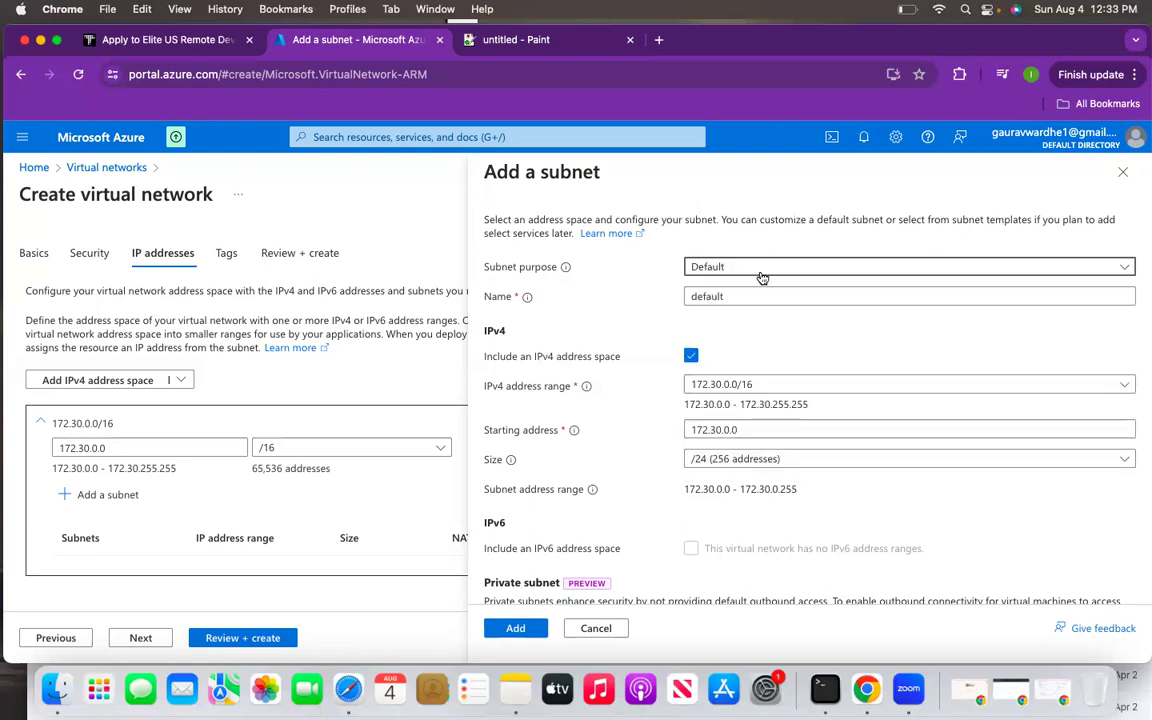
{"action": "left_click", "coordinate": [760, 273]}
{"action": "left_click", "coordinate": [733, 352]}
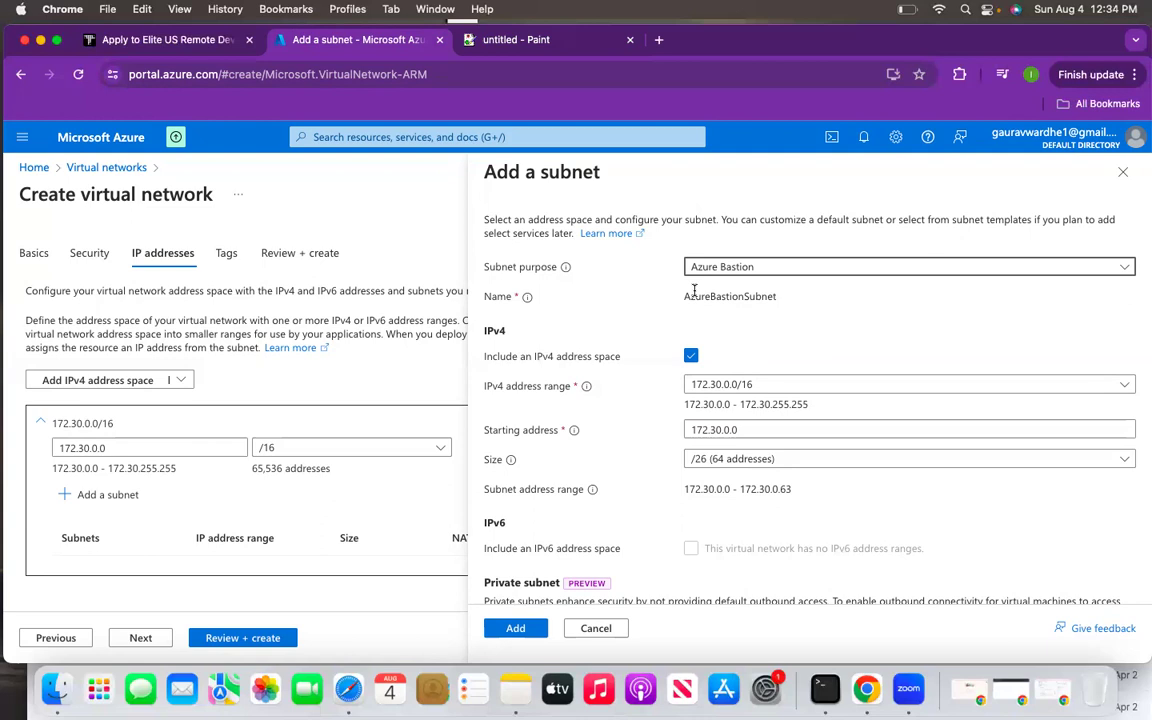
{"action": "left_click", "coordinate": [751, 267]}
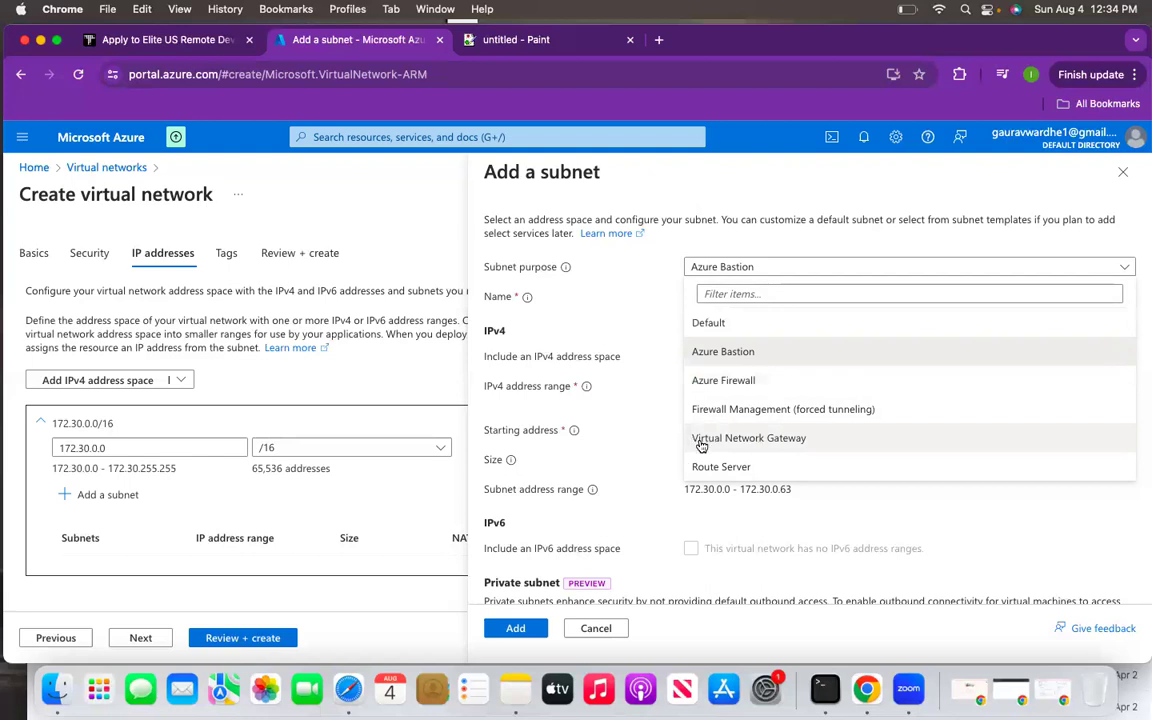
{"action": "left_click", "coordinate": [722, 323]}
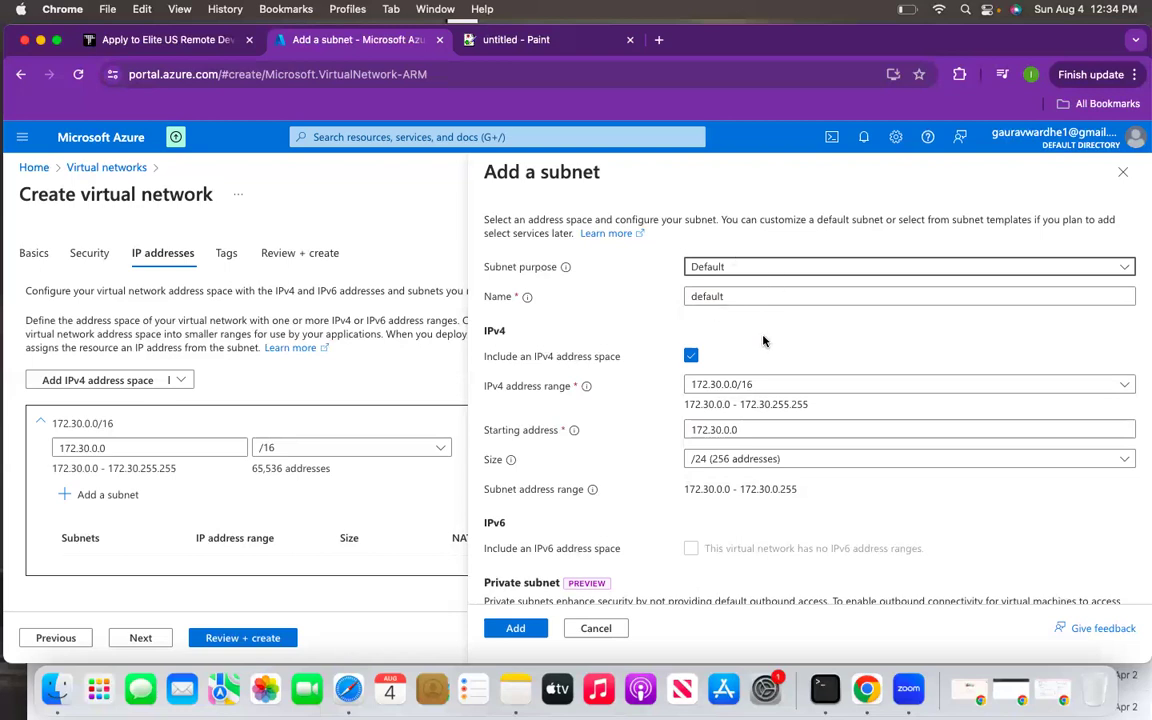
{"action": "scroll", "coordinate": [686, 372], "scroll_direction": "down", "scroll_amount": 5}
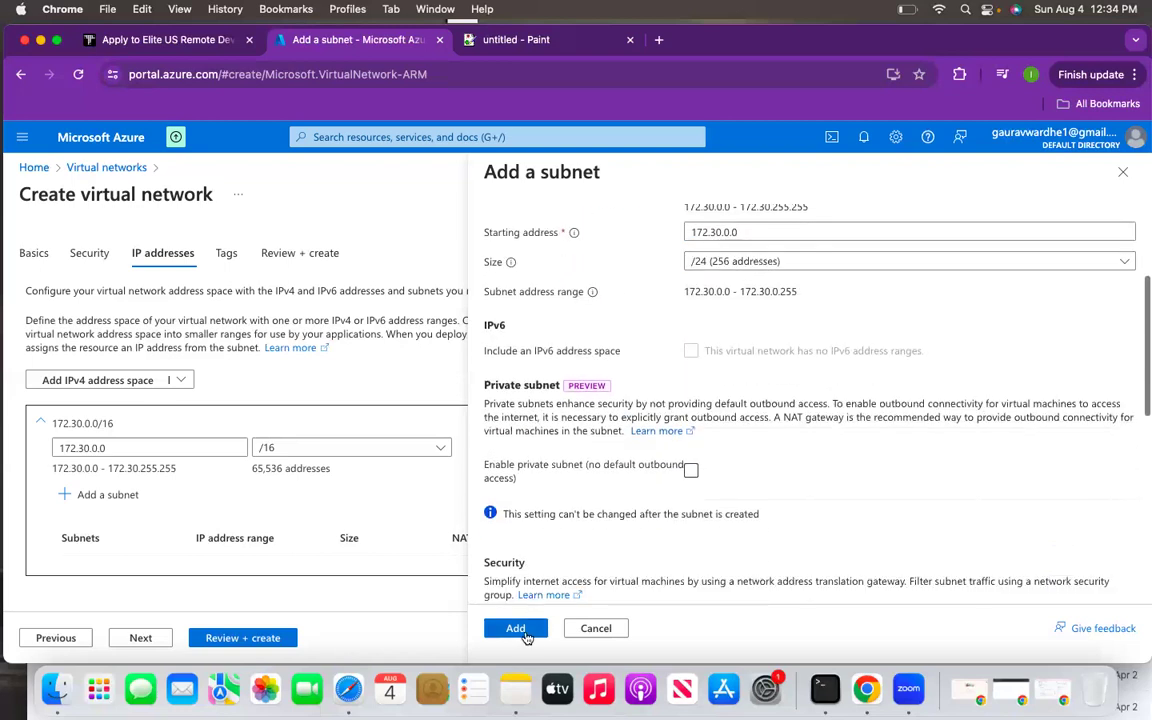
{"action": "left_click", "coordinate": [525, 635]}
- Delete the default subnet and add a subnet named public-subnet
{"action": "scroll", "coordinate": [116, 517], "scroll_direction": "down", "scroll_amount": 1}
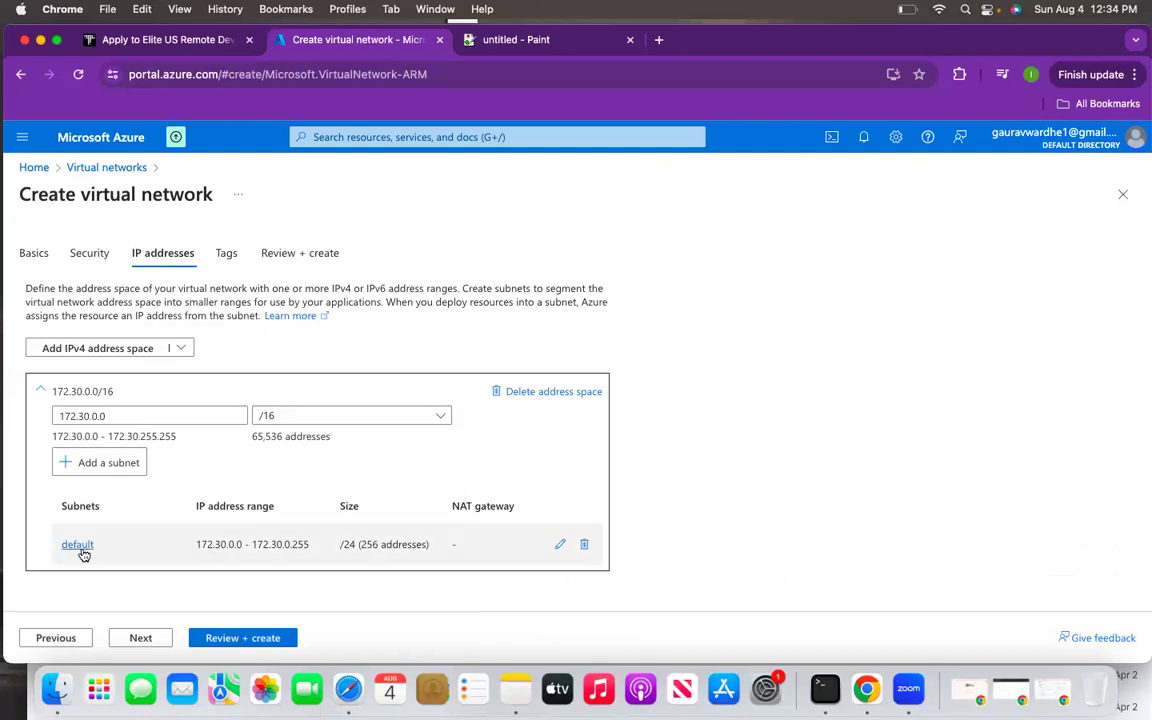
{"action": "left_click", "coordinate": [584, 545]}
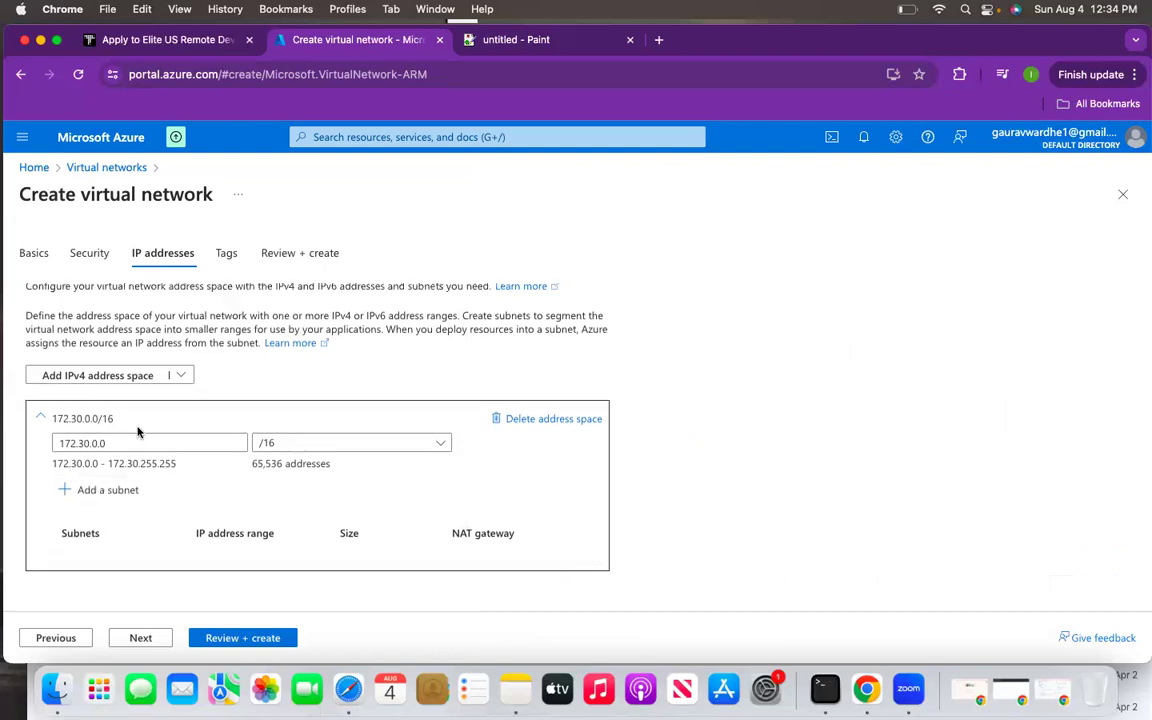
{"action": "left_click", "coordinate": [89, 488]}
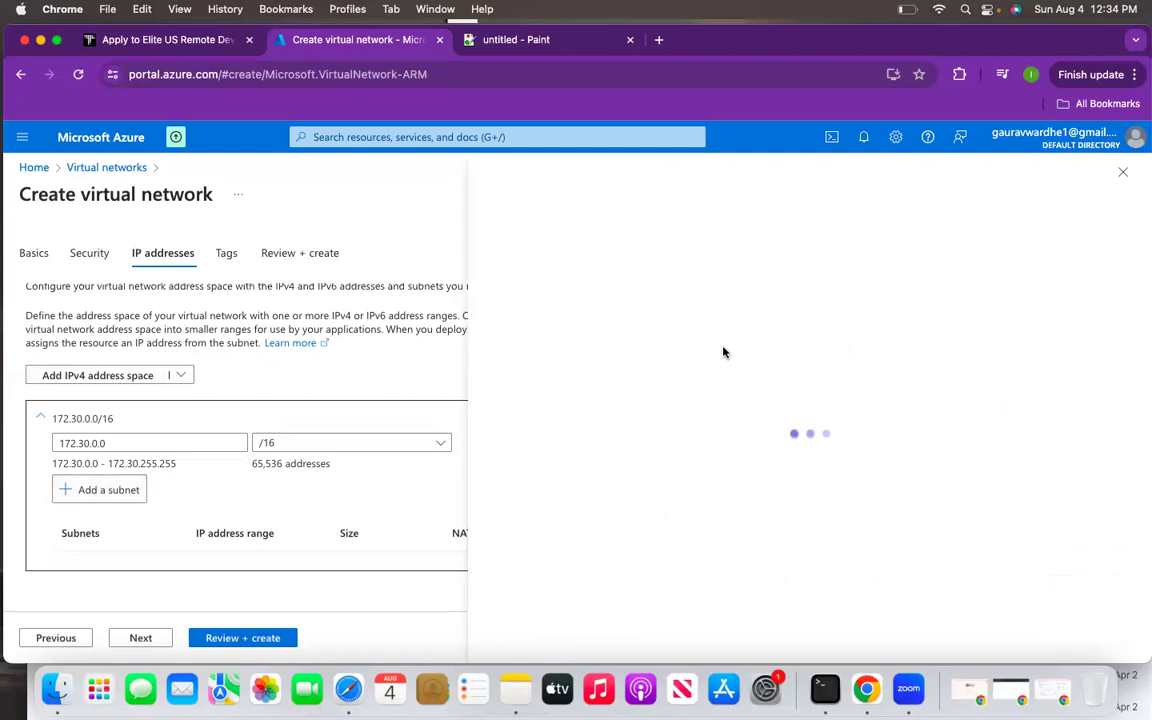
{"action": "double_click", "coordinate": [846, 293]}
{"action": "key", "text": "BackSpace"}
{"action": "type", "text": "pub"}
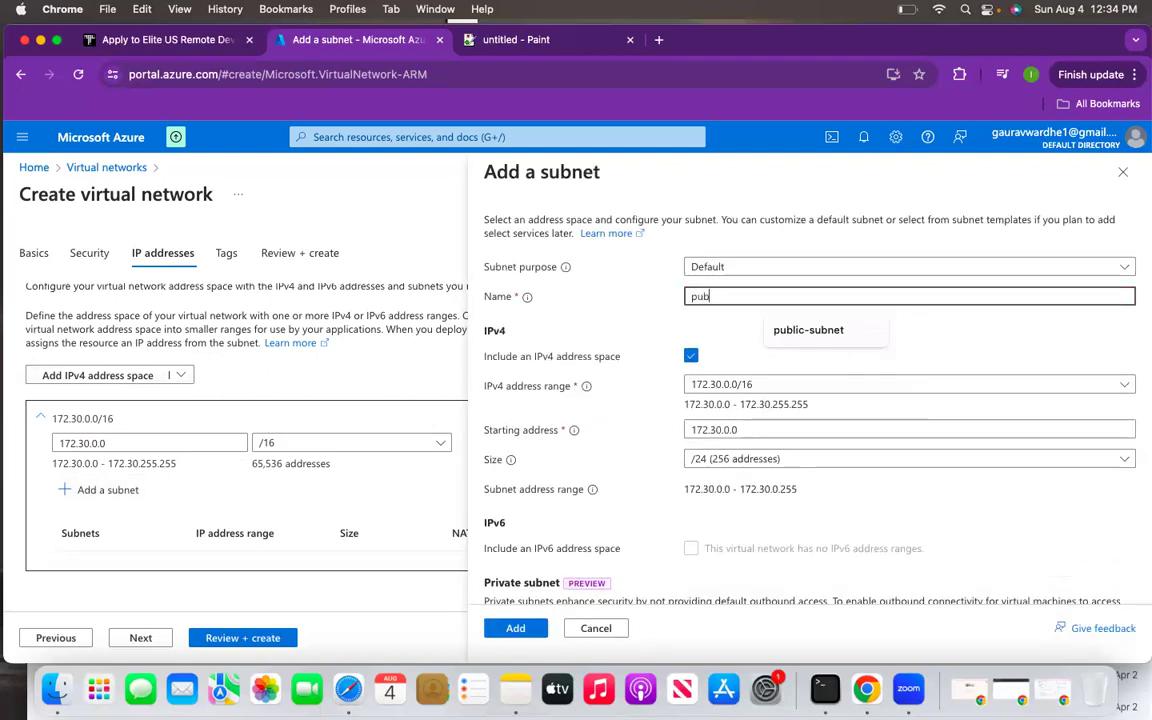
{"action": "type", "text": "lic-subnet"}
{"action": "left_click", "coordinate": [515, 628]}
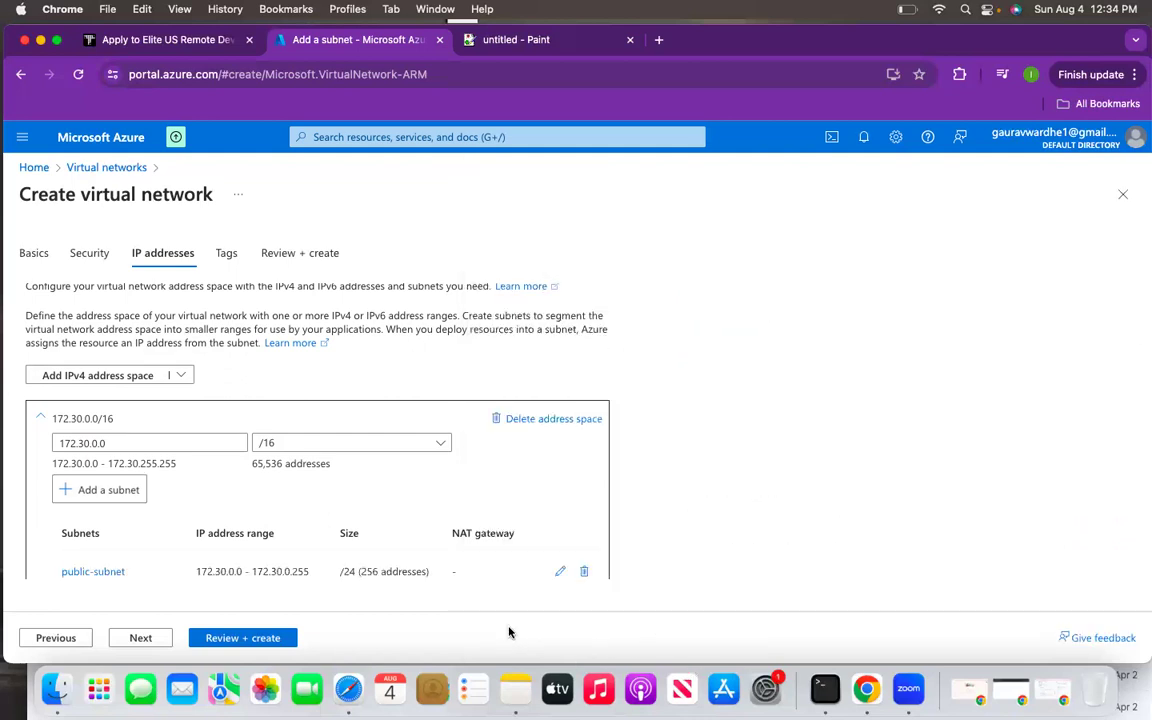
- Add a second subnet named private-subnet (172.30.1.0/24)
{"action": "scroll", "coordinate": [223, 575], "scroll_direction": "down", "scroll_amount": 1}
{"action": "left_click", "coordinate": [124, 464]}
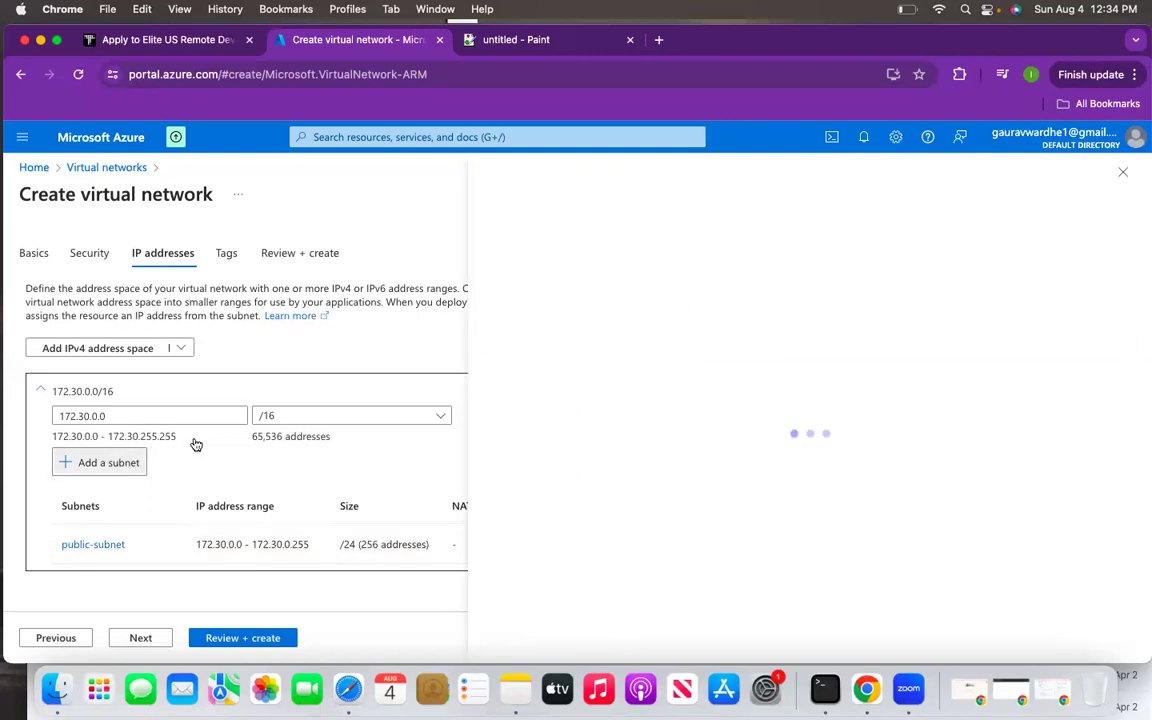
{"action": "left_click", "coordinate": [761, 293]}
{"action": "double_click", "coordinate": [761, 293]}
{"action": "key", "text": "BackSpace"}
{"action": "type", "text": "p"}
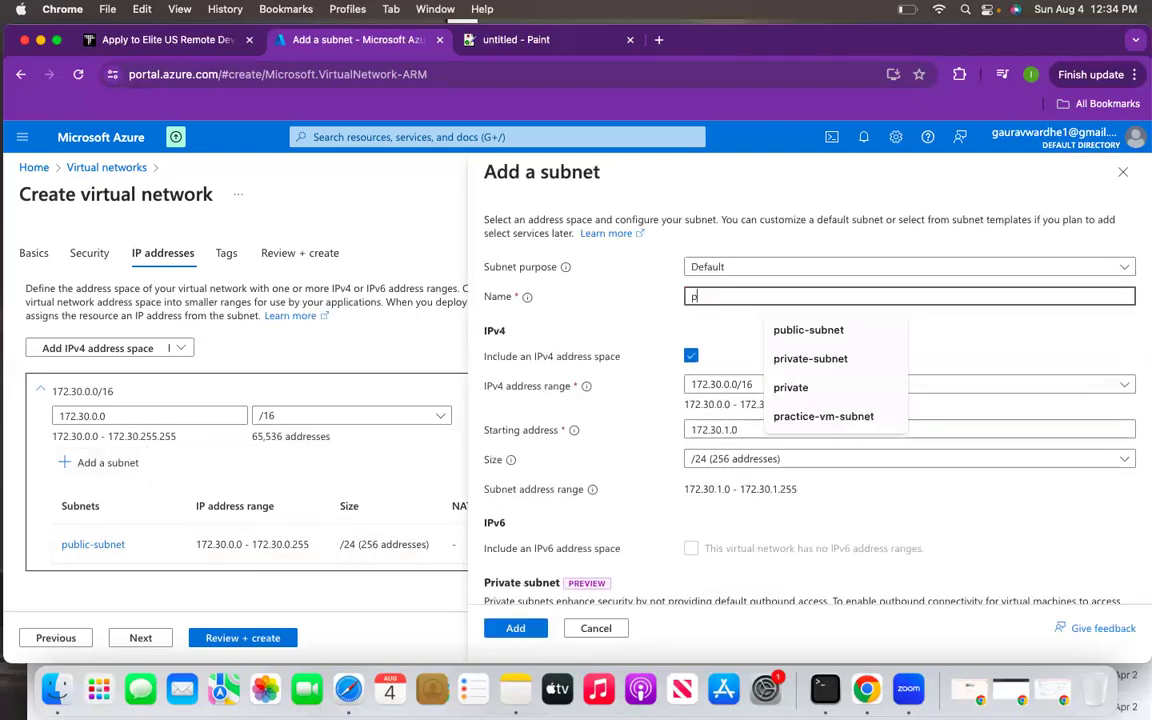
{"action": "type", "text": "rivate-subnet"}
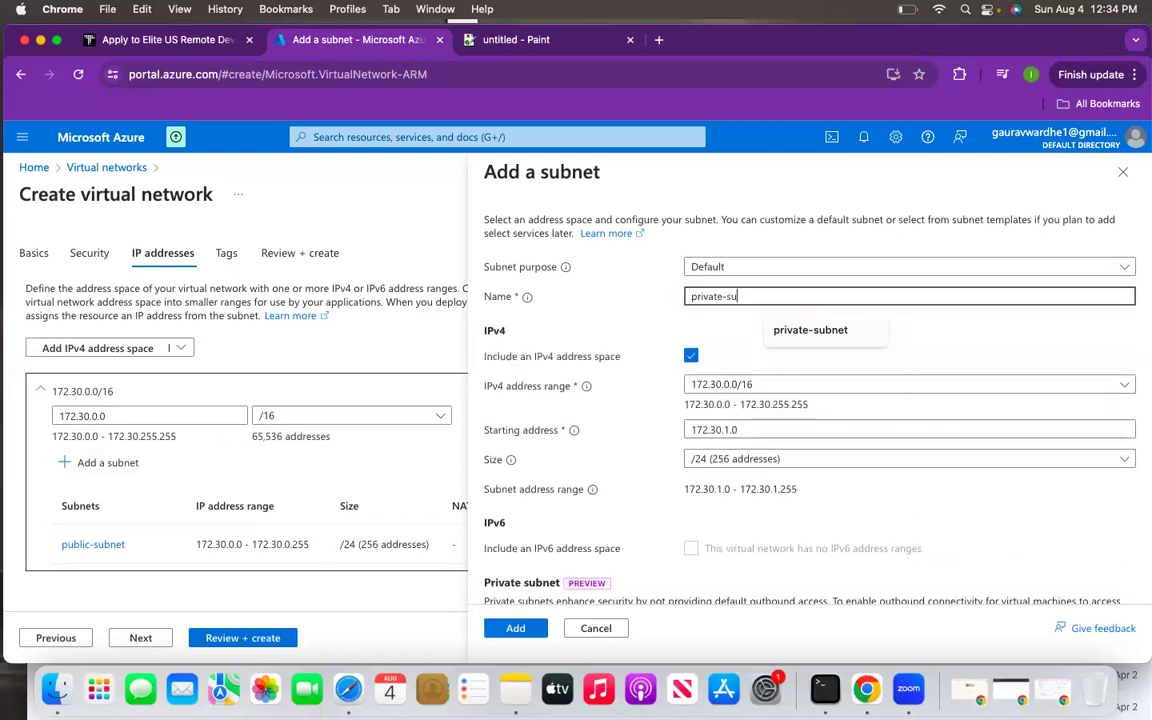
{"action": "left_click", "coordinate": [530, 628]}
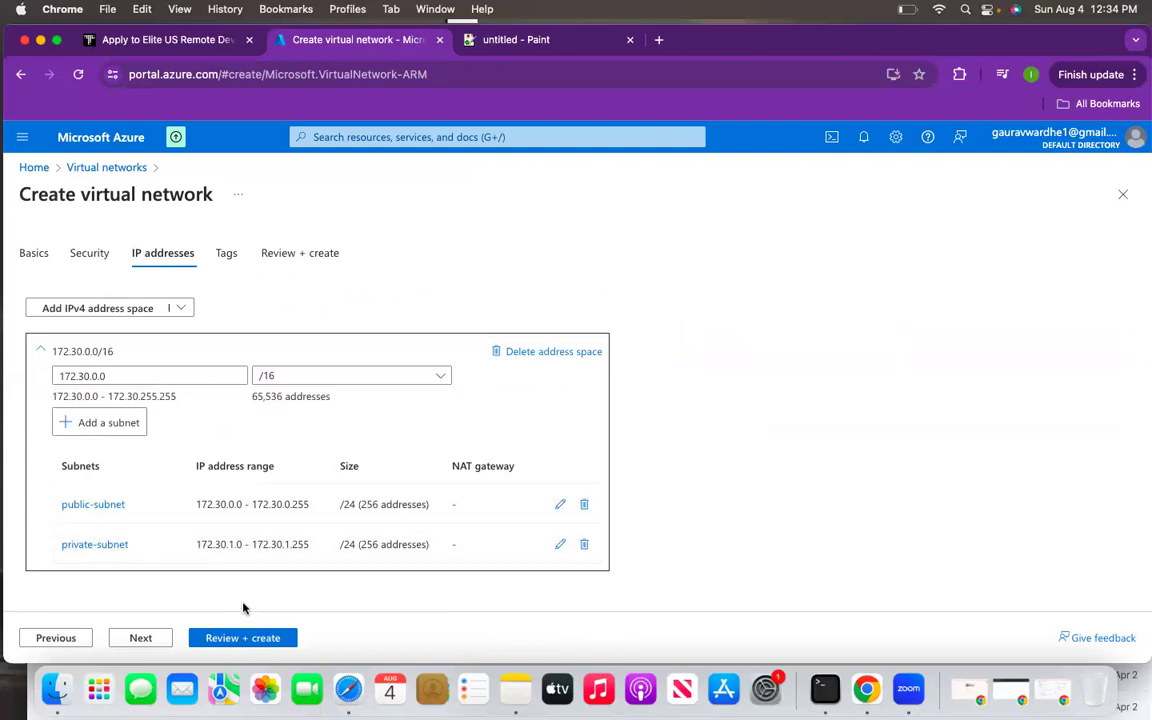
- Validate the testing-vnet settings and start its deployment
{"action": "left_click", "coordinate": [220, 643]}
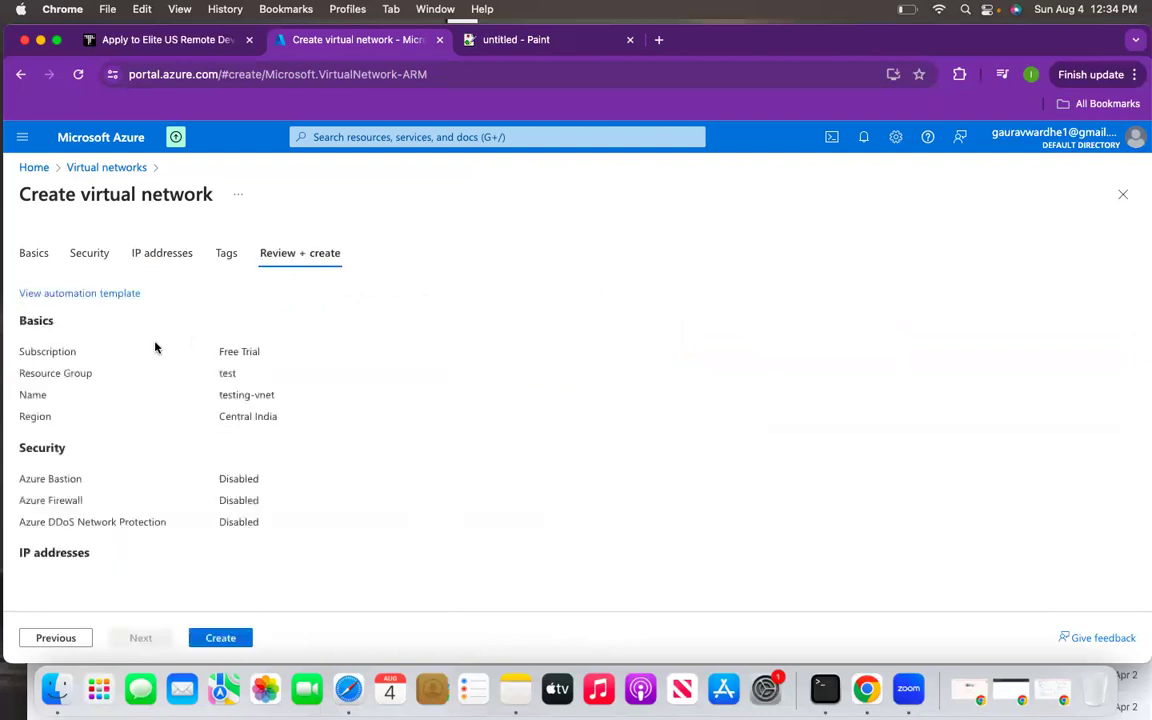
{"action": "left_click", "coordinate": [222, 637]}
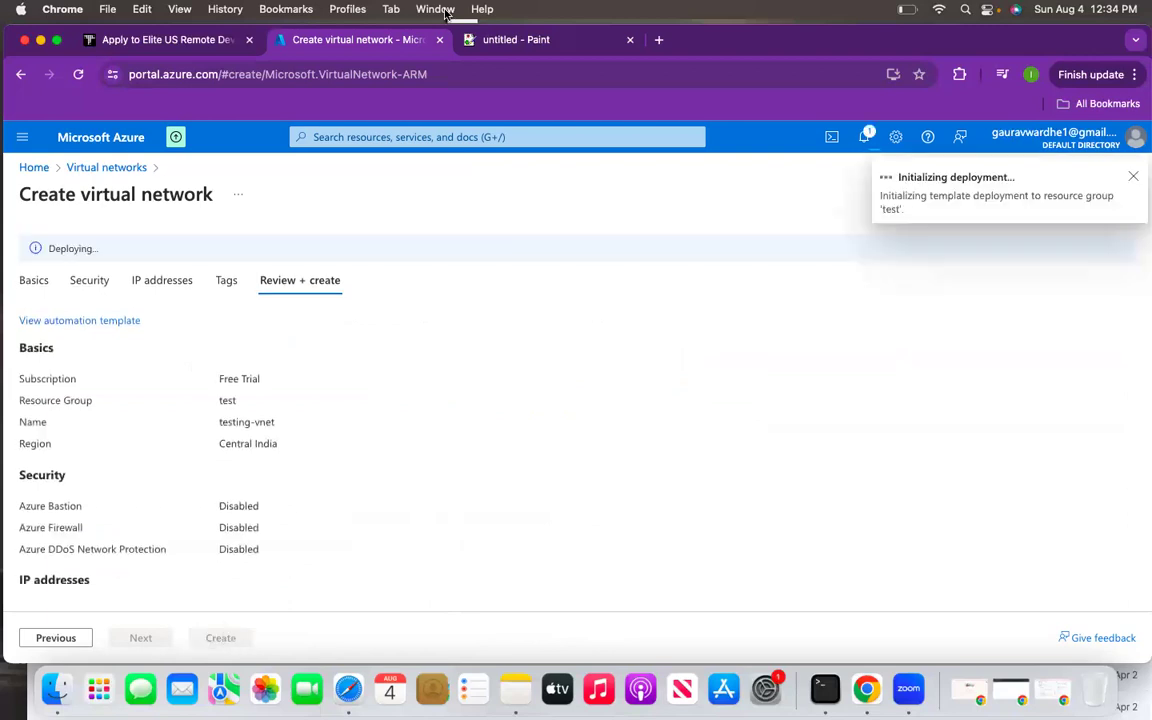
{"action": "left_click", "coordinate": [478, 39]}
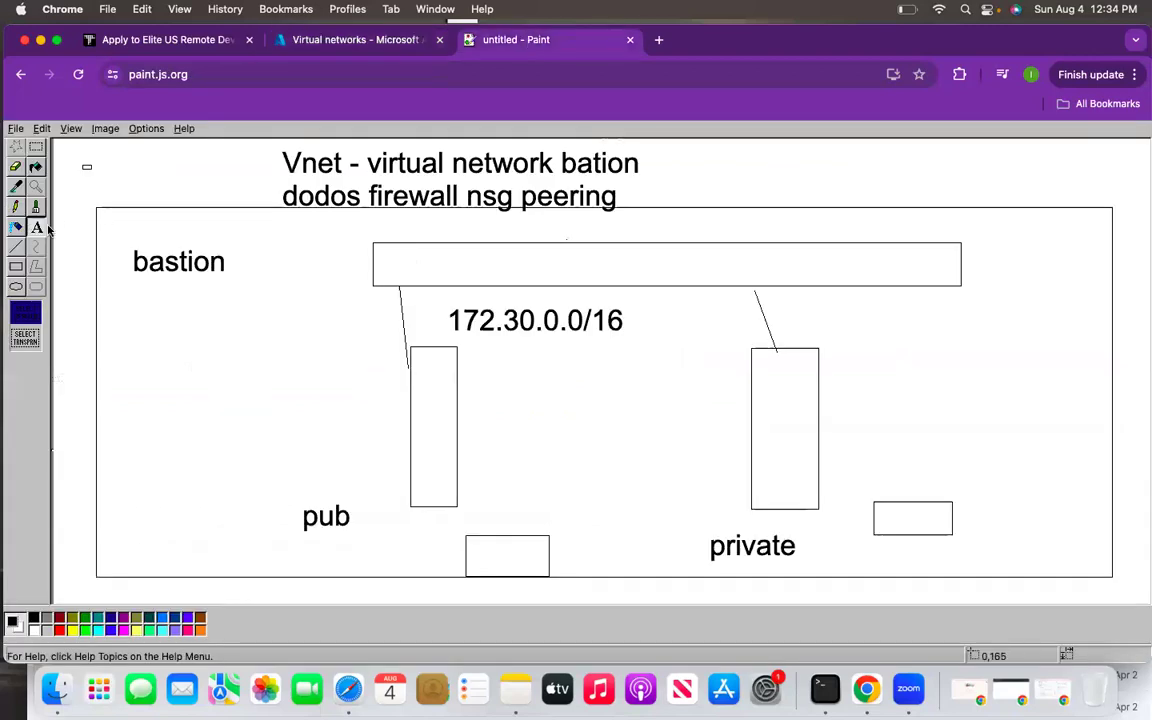
- Clear the network diagram from the JS Paint canvas, keeping only the heading notes
{"action": "mouse_move", "coordinate": [88, 204]}
{"action": "left_mouse_down"}
{"action": "mouse_move", "coordinate": [298, 321]}
{"action": "mouse_move", "coordinate": [648, 479]}
{"action": "mouse_move", "coordinate": [985, 532]}
{"action": "mouse_move", "coordinate": [1142, 594]}
{"action": "left_mouse_up"}
{"action": "key", "text": "Delete"}
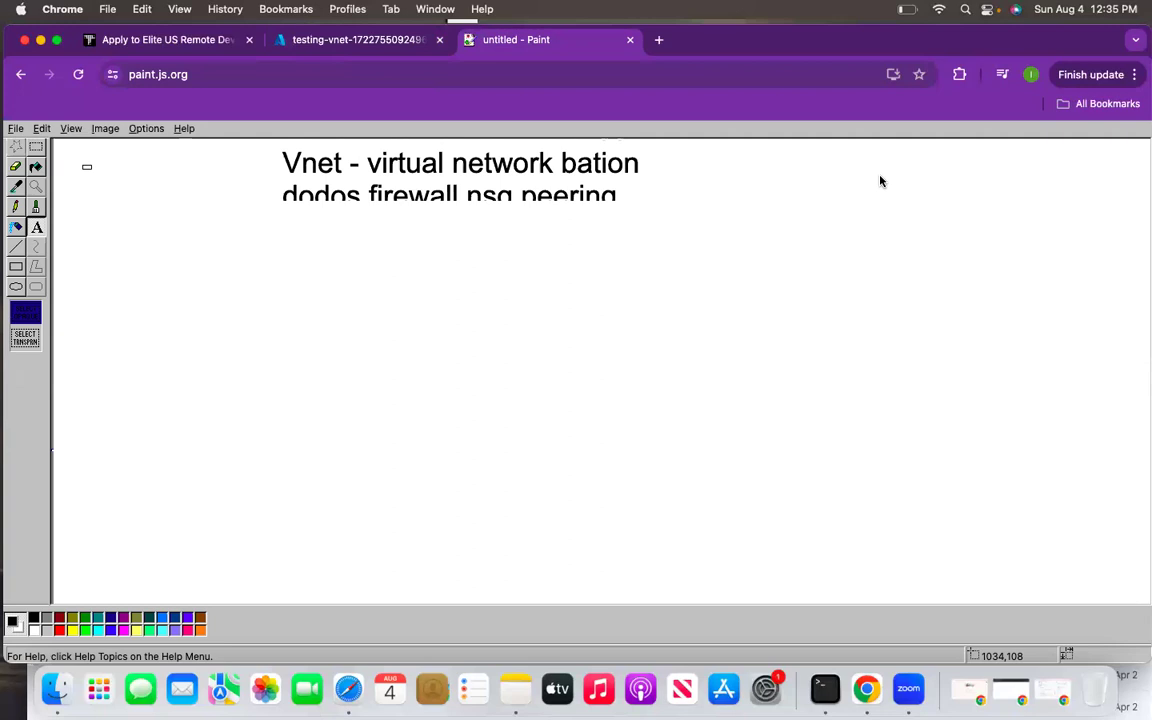
{"action": "left_click", "coordinate": [360, 40]}
- Confirm testing-vnet was deployed by opening it and the Virtual networks list
{"action": "left_click", "coordinate": [320, 458]}
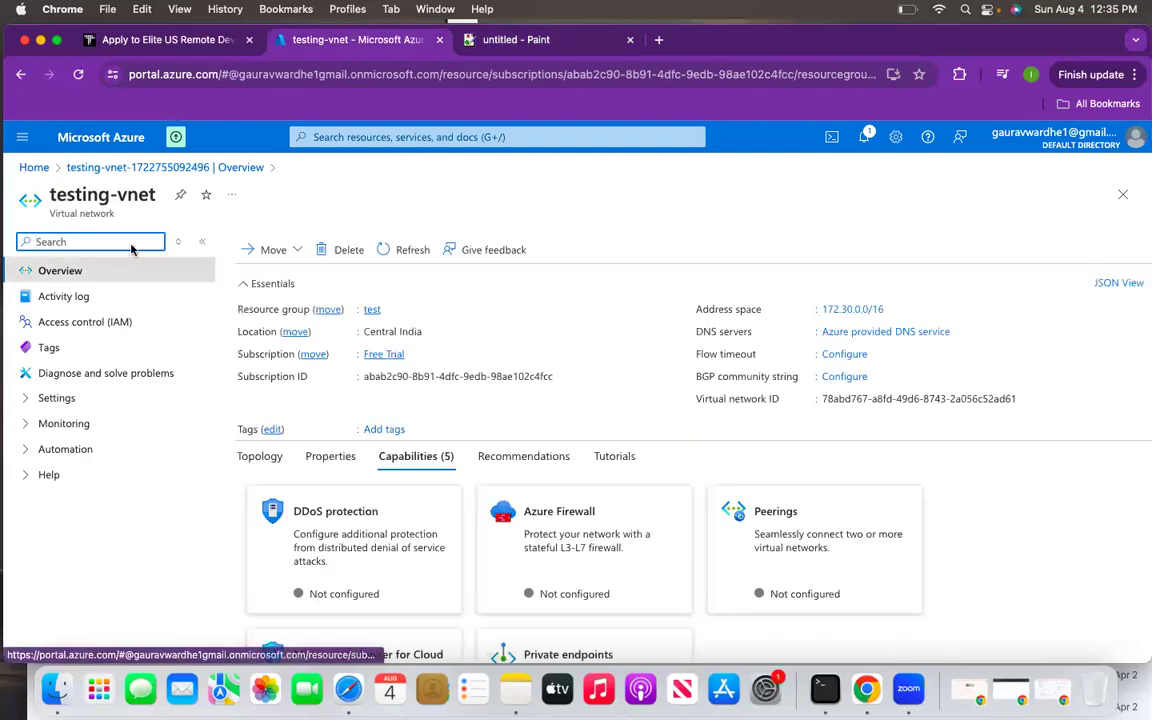
{"action": "left_click", "coordinate": [98, 167]}
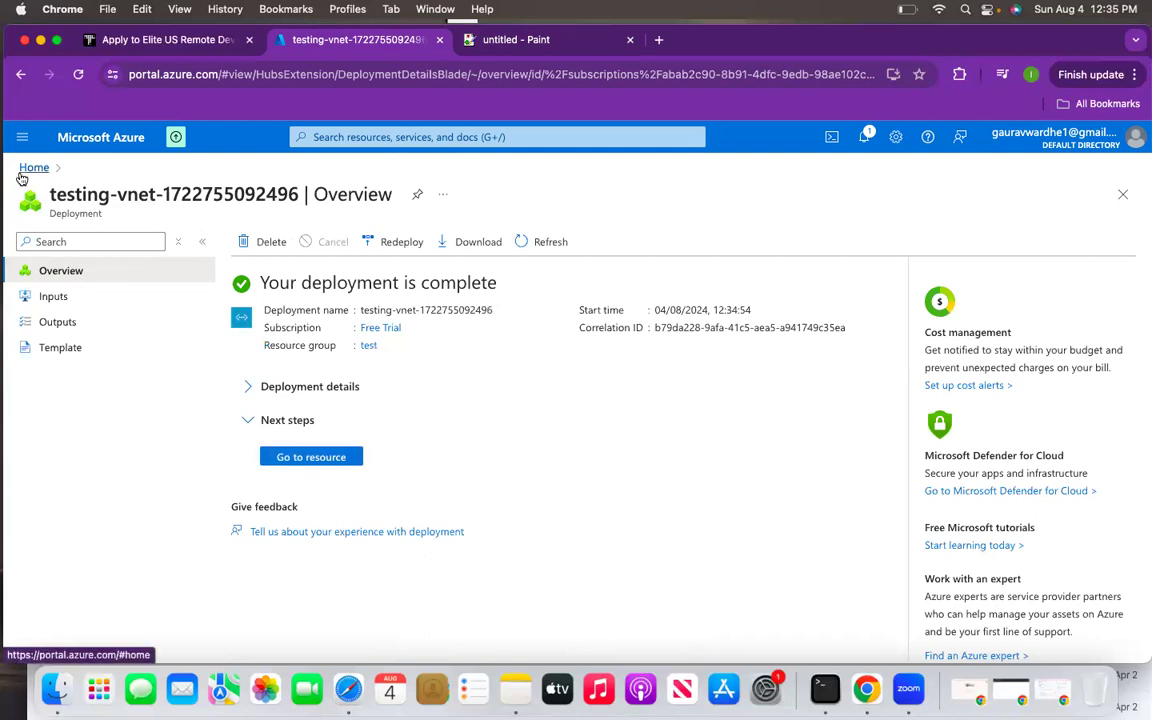
{"action": "left_click", "coordinate": [34, 167]}
{"action": "scroll", "coordinate": [200, 465], "scroll_direction": "down", "scroll_amount": 1}
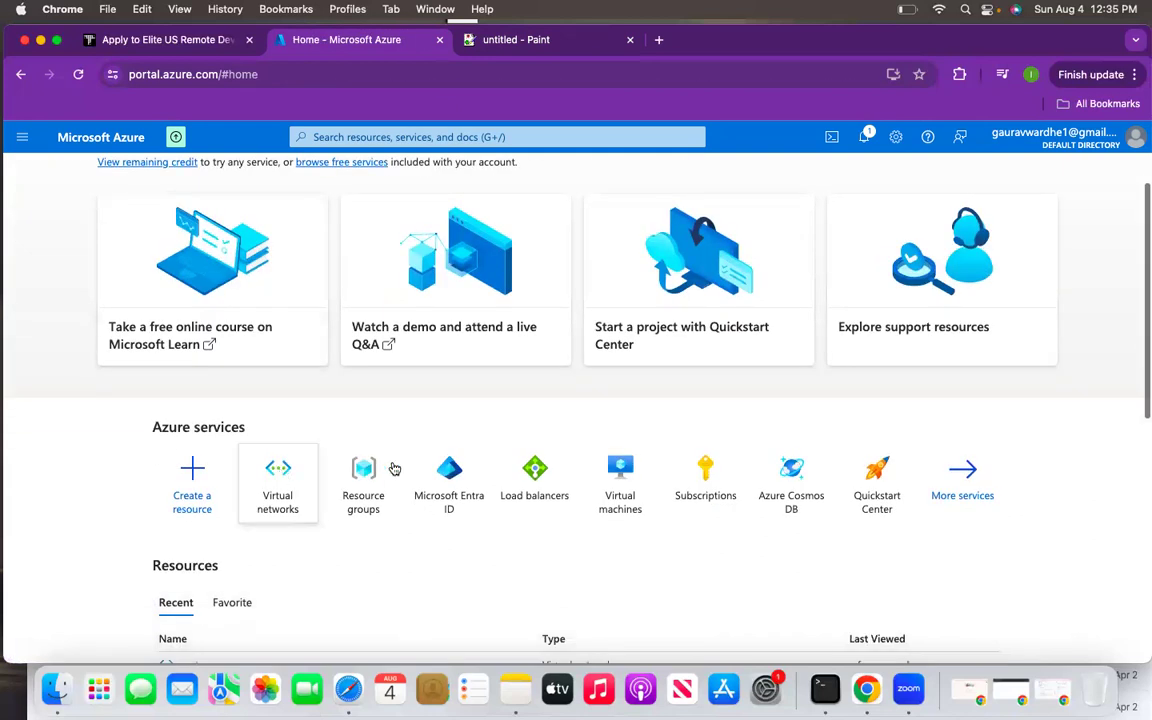
{"action": "left_click", "coordinate": [255, 473]}
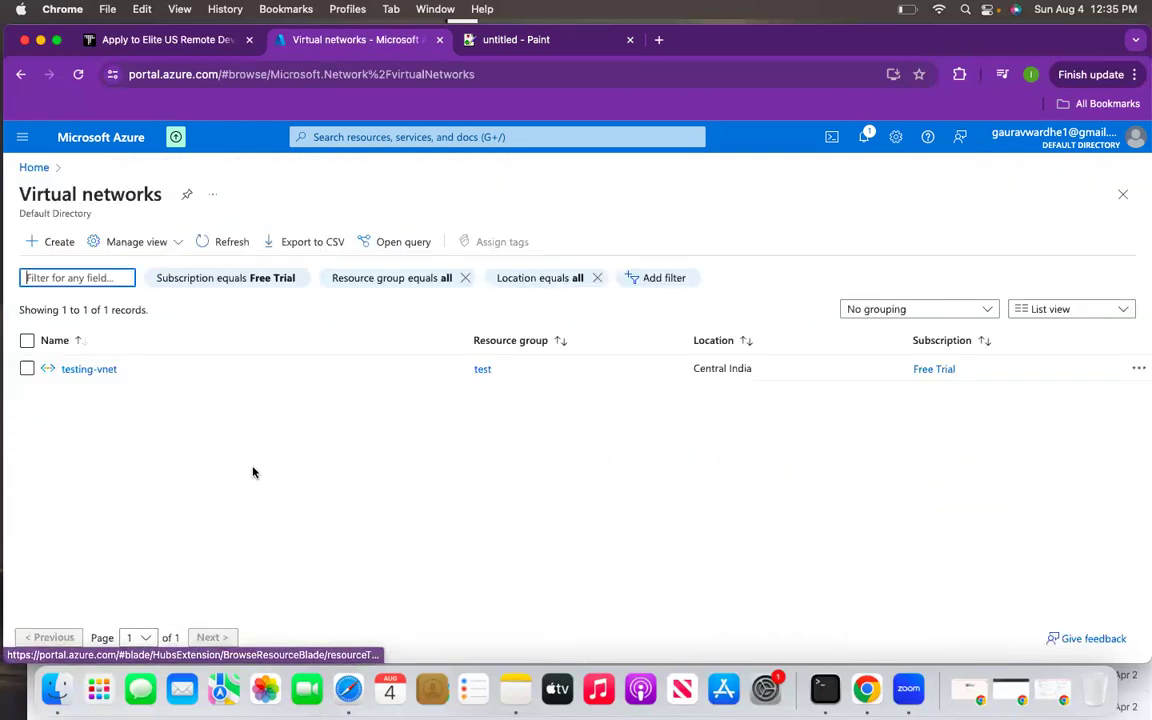
{"action": "left_click", "coordinate": [28, 168]}
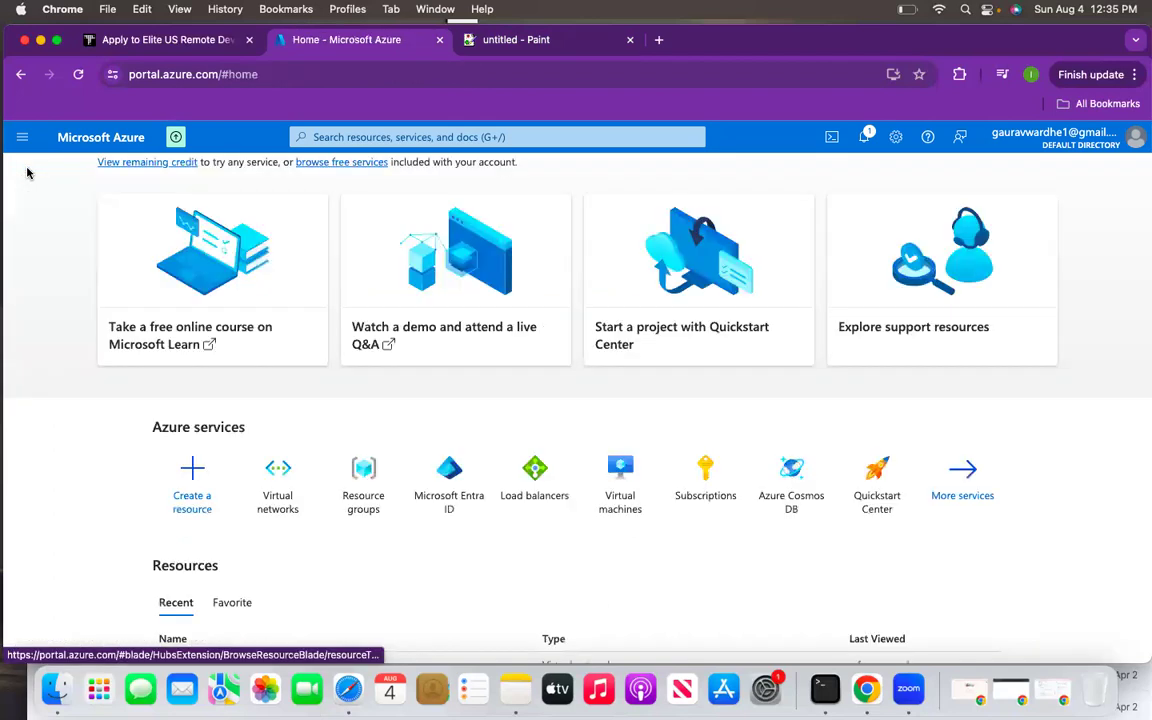
- Start creating a new Azure virtual machine from the Virtual machines page
{"action": "left_click", "coordinate": [635, 492]}
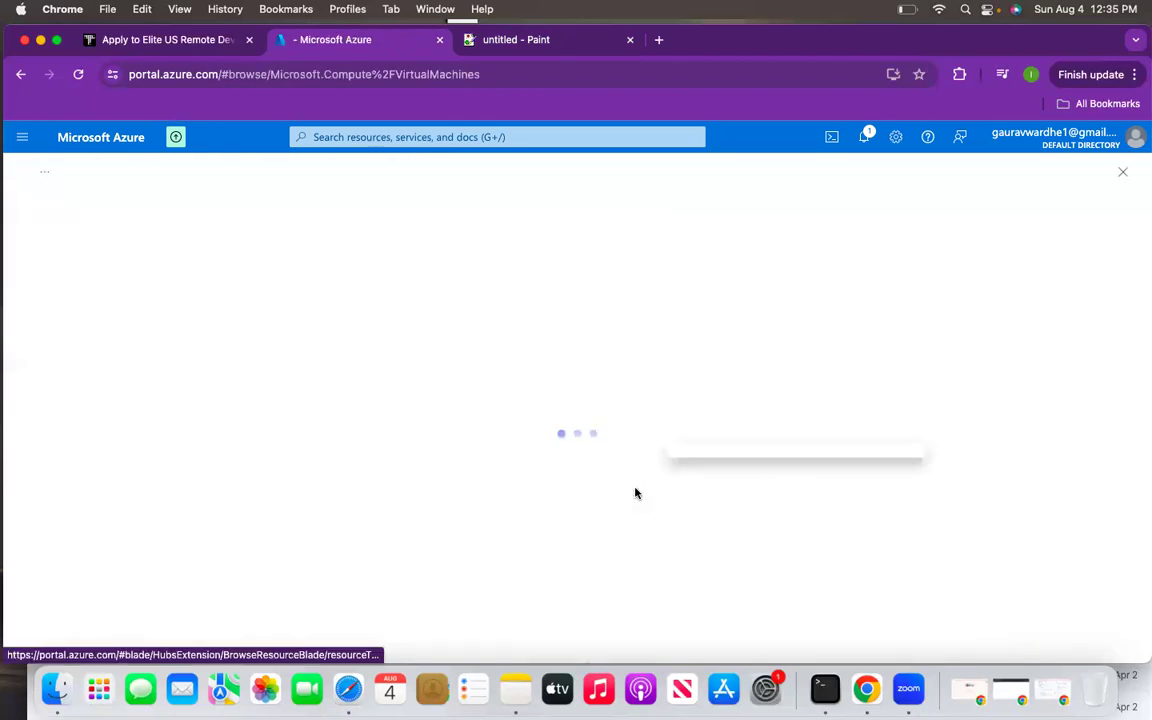
{"action": "left_click", "coordinate": [34, 242]}
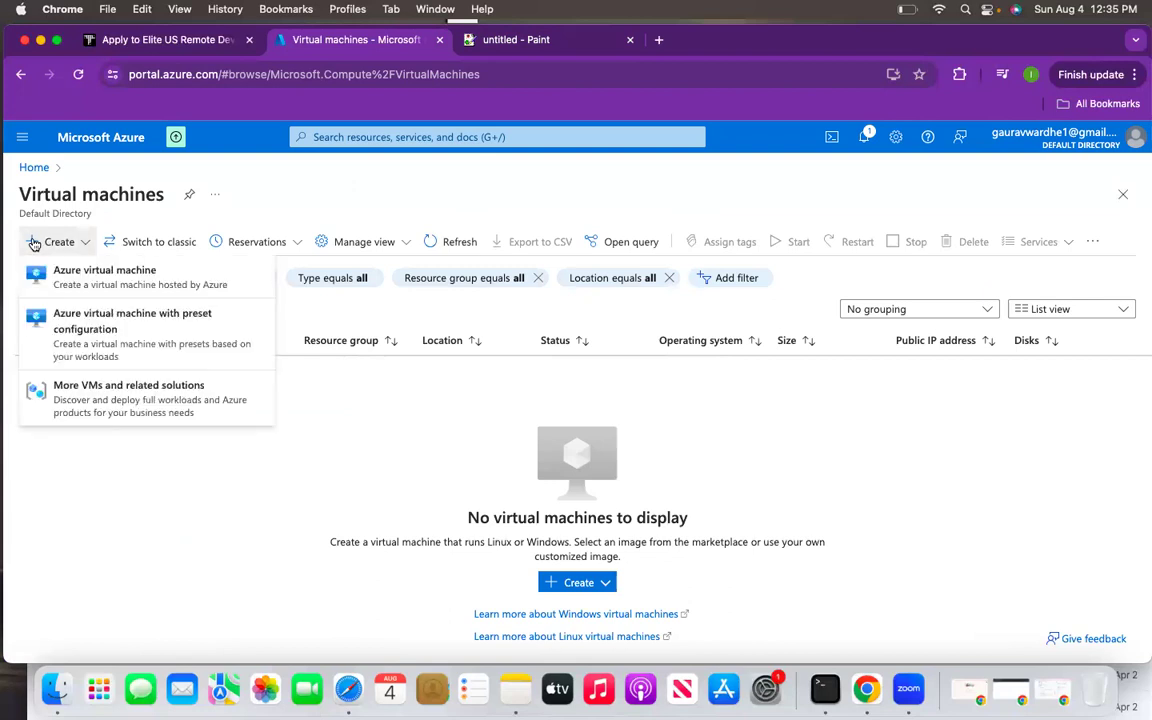
{"action": "left_click", "coordinate": [59, 277]}
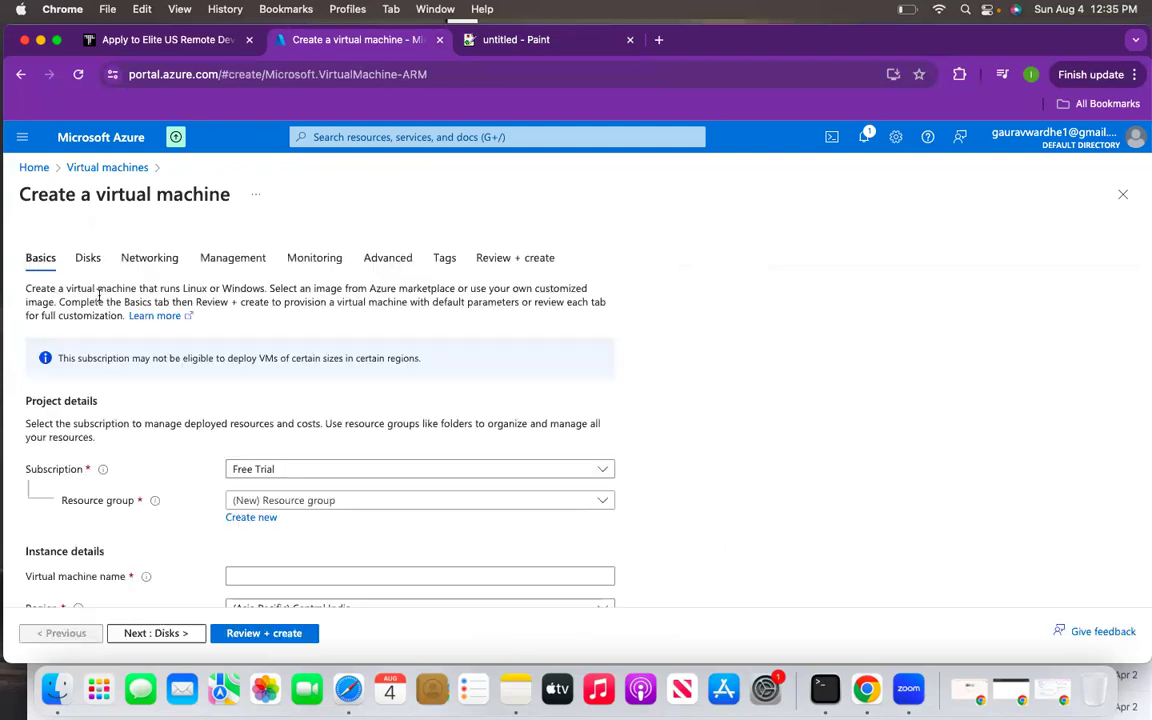
- Put the VM in resource group test and name it testing-public-vm
{"action": "left_click", "coordinate": [355, 500]}
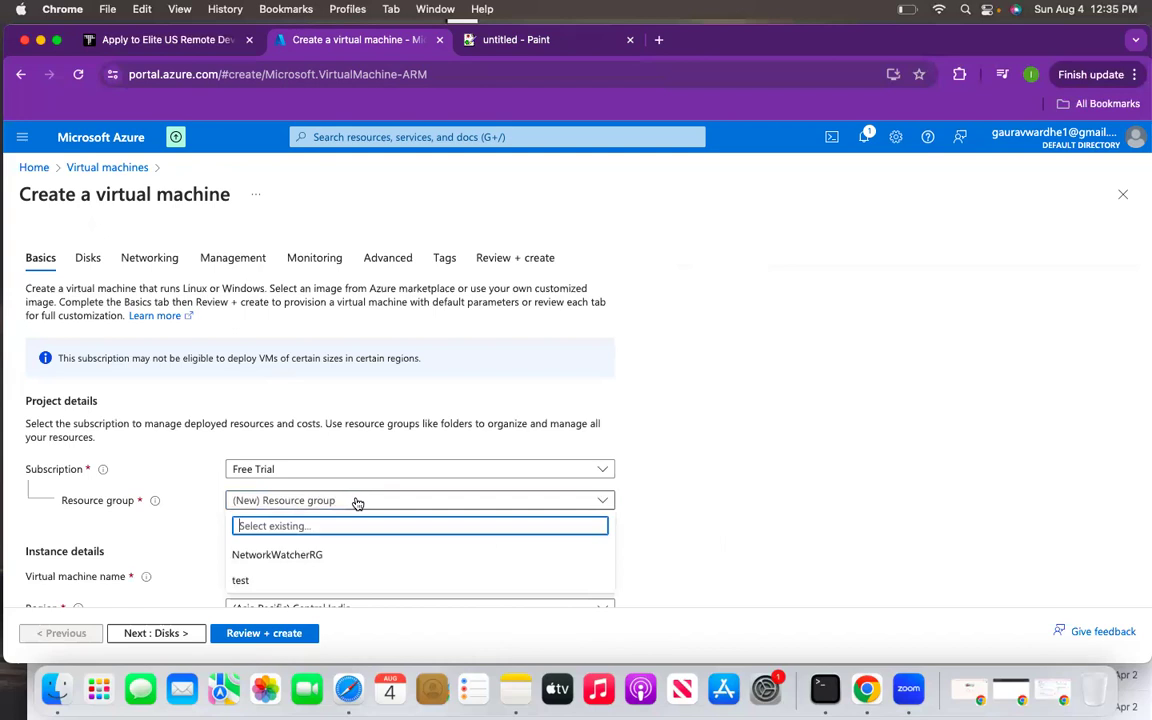
{"action": "left_click", "coordinate": [256, 586]}
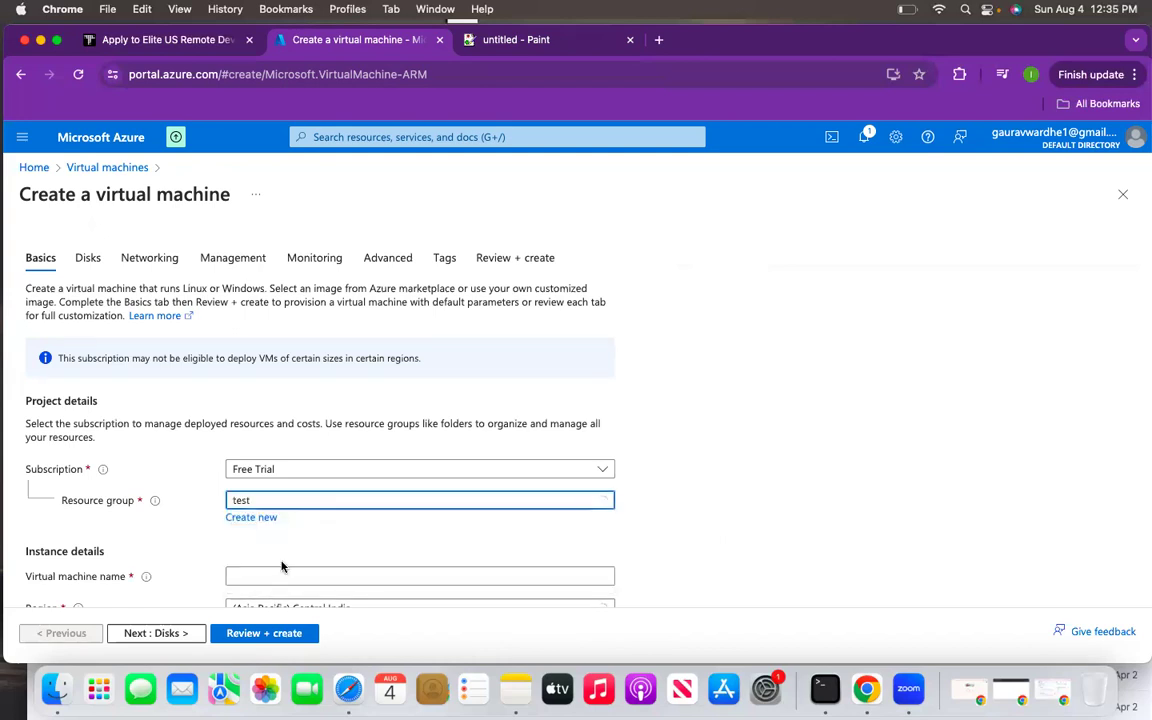
{"action": "scroll", "coordinate": [283, 566], "scroll_direction": "down", "scroll_amount": 3}
{"action": "left_click", "coordinate": [260, 424]}
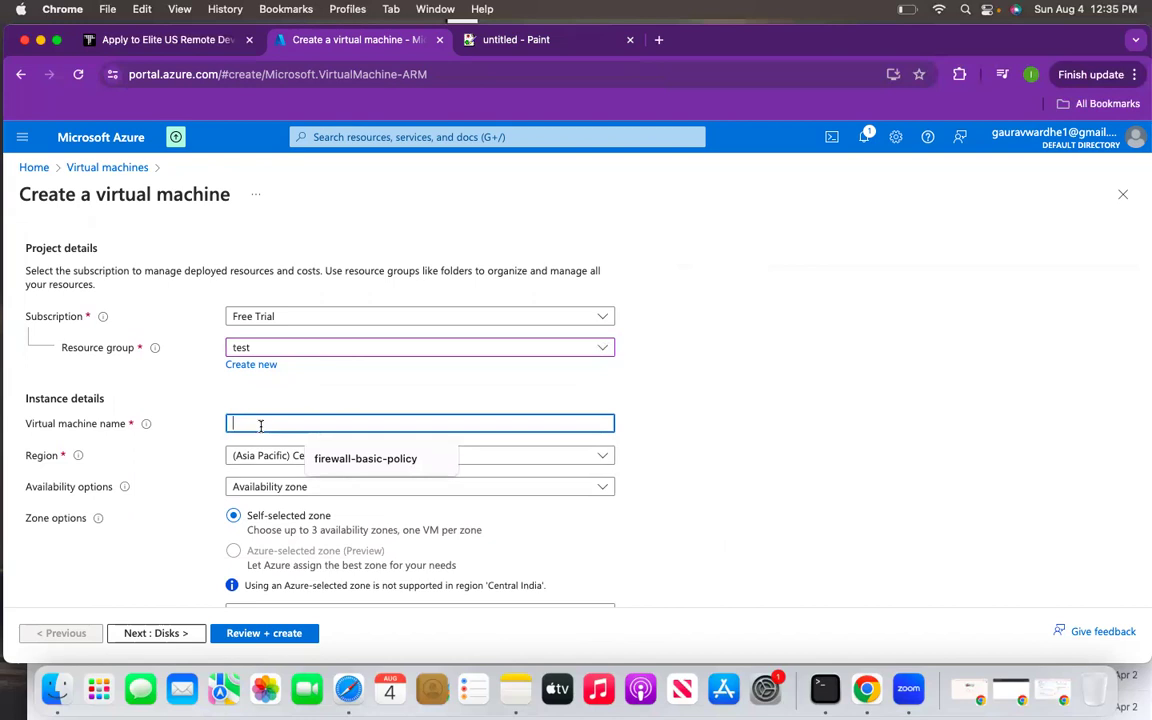
{"action": "type", "text": "testing-public-vm"}
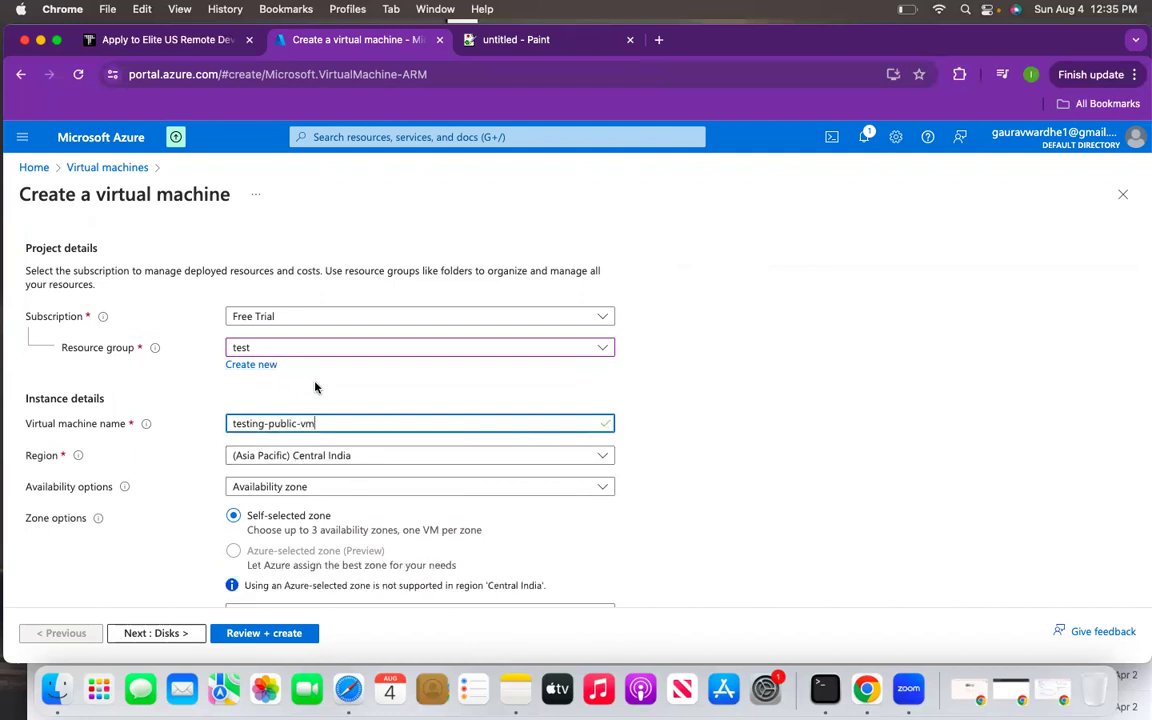
- Use password authentication with admin user azureuser and a password, then continue to Disks
{"action": "scroll", "coordinate": [316, 386], "scroll_direction": "down", "scroll_amount": 2}
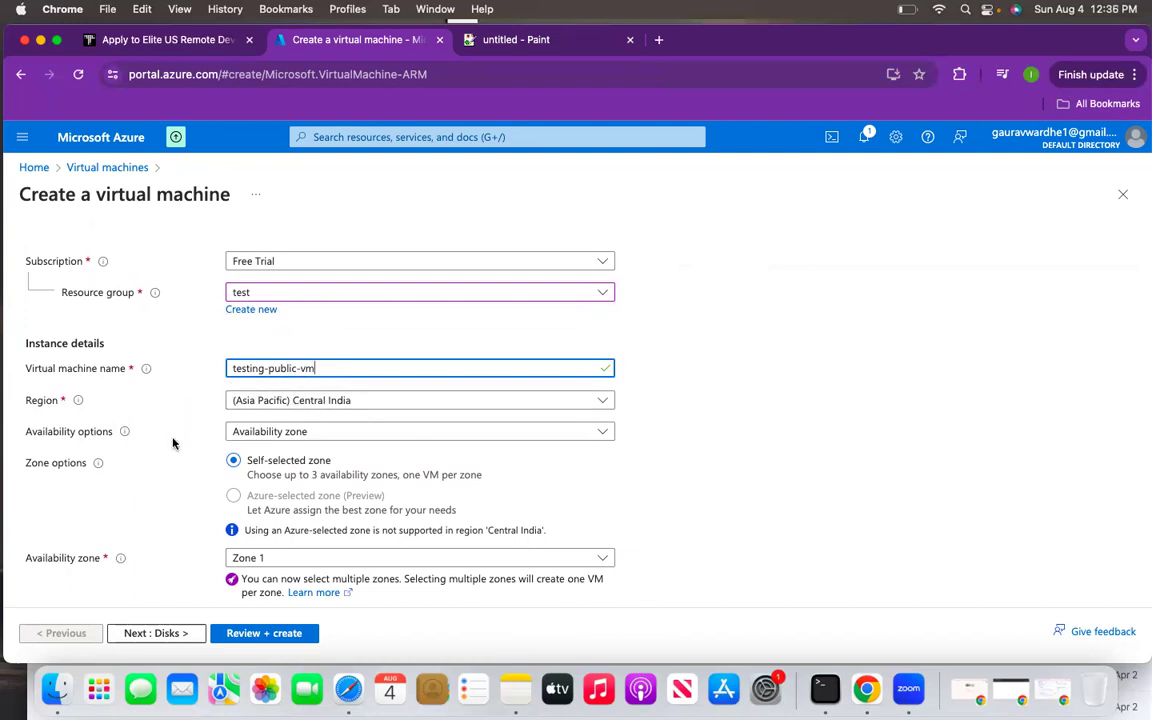
{"action": "scroll", "coordinate": [298, 444], "scroll_direction": "down", "scroll_amount": 9}
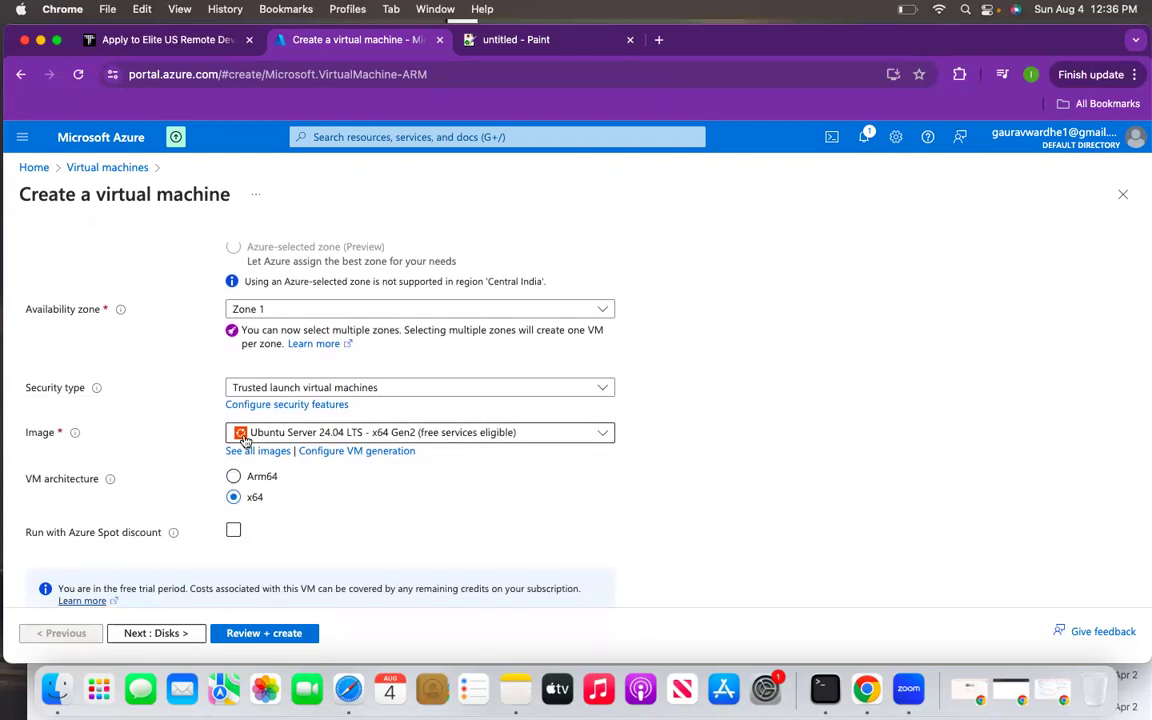
{"action": "scroll", "coordinate": [300, 440], "scroll_direction": "down", "scroll_amount": 10}
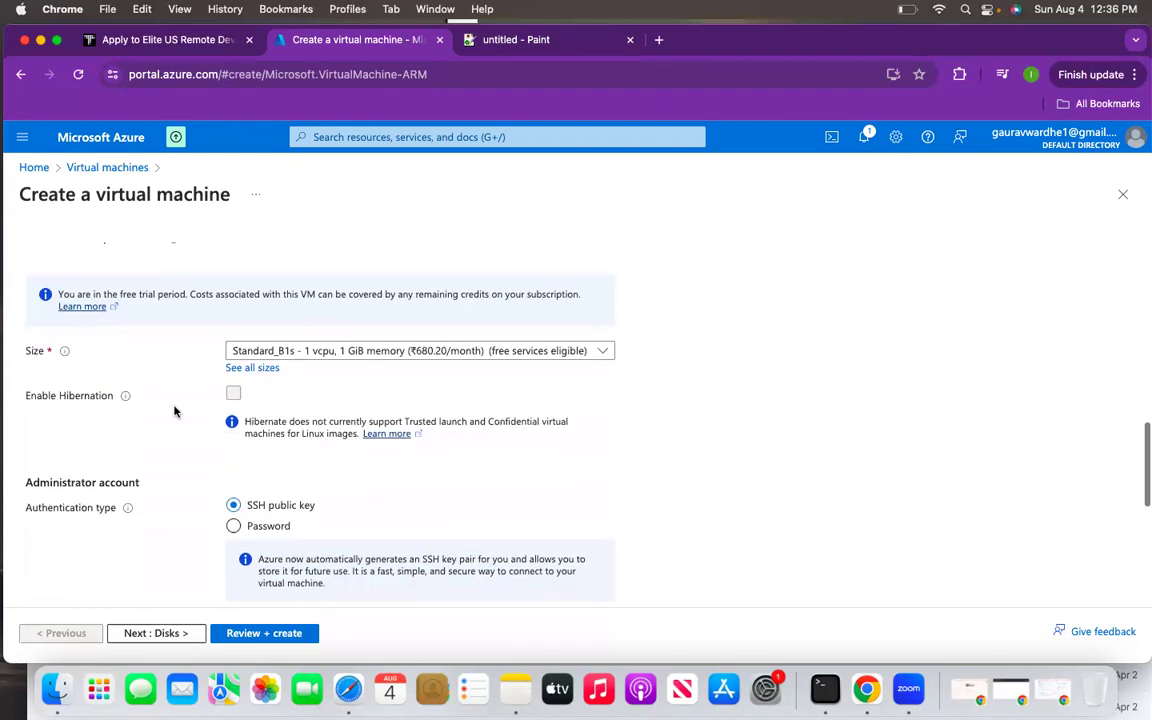
{"action": "scroll", "coordinate": [226, 300], "scroll_direction": "down", "scroll_amount": 8}
{"action": "left_click", "coordinate": [233, 295]}
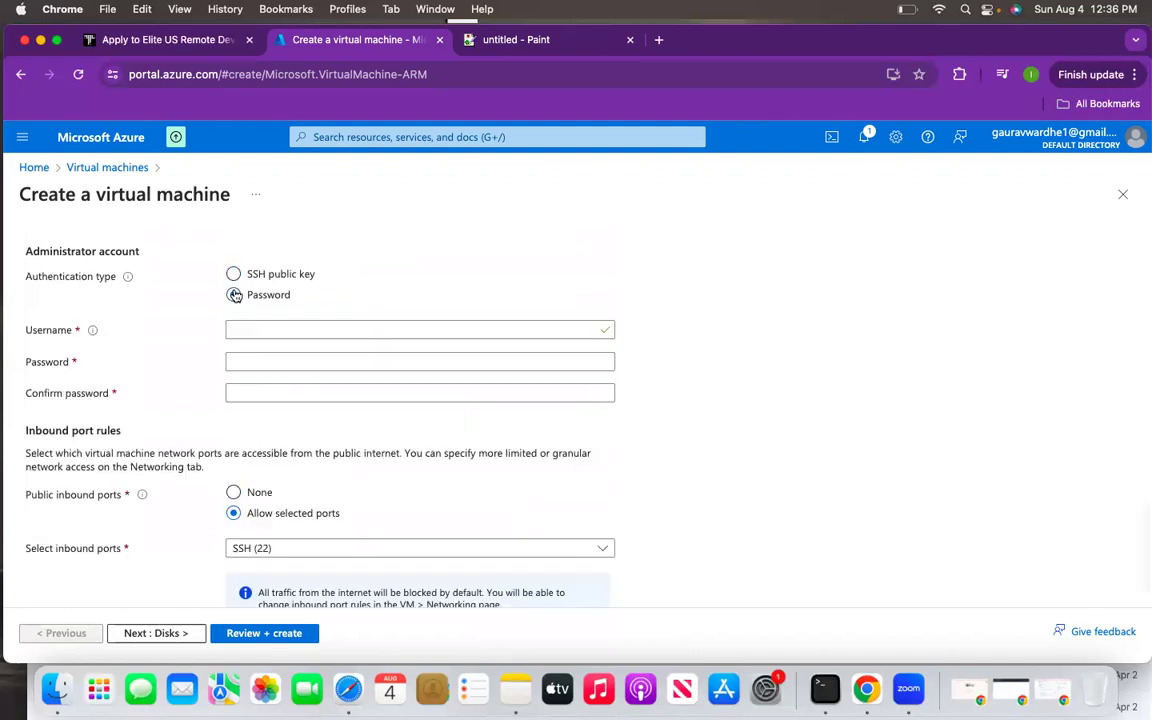
{"action": "left_click", "coordinate": [265, 329]}
{"action": "type", "text": "azure"}
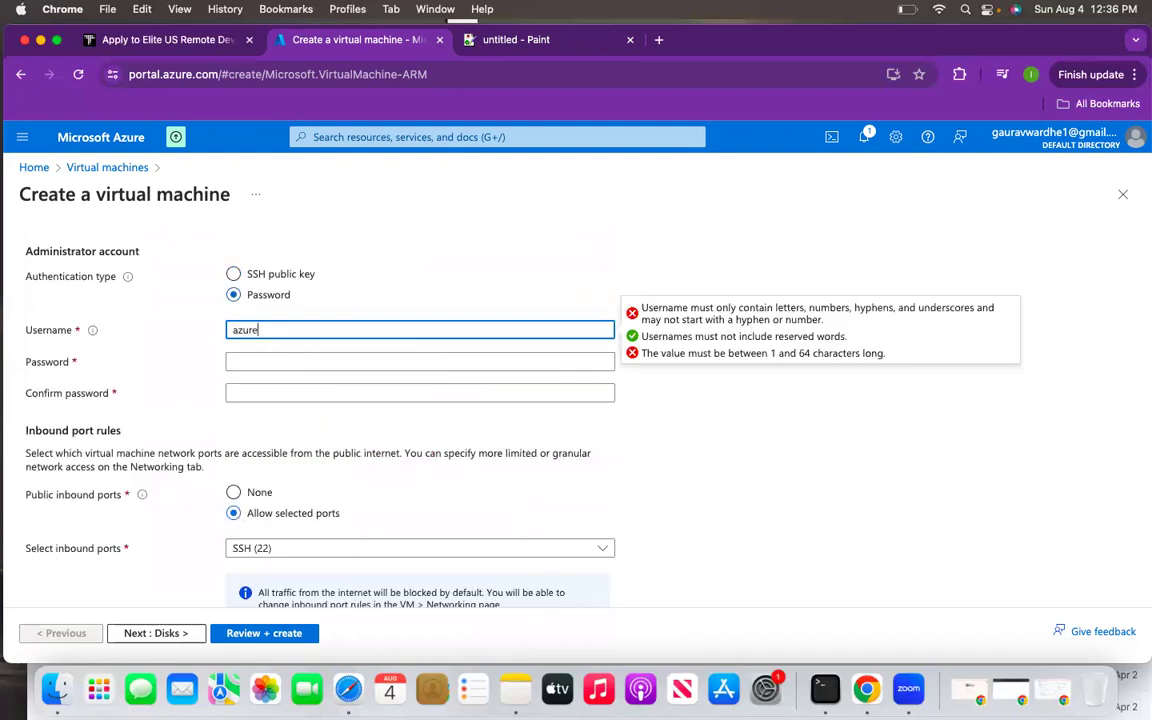
{"action": "type", "text": "user"}
{"action": "left_click", "coordinate": [265, 360]}
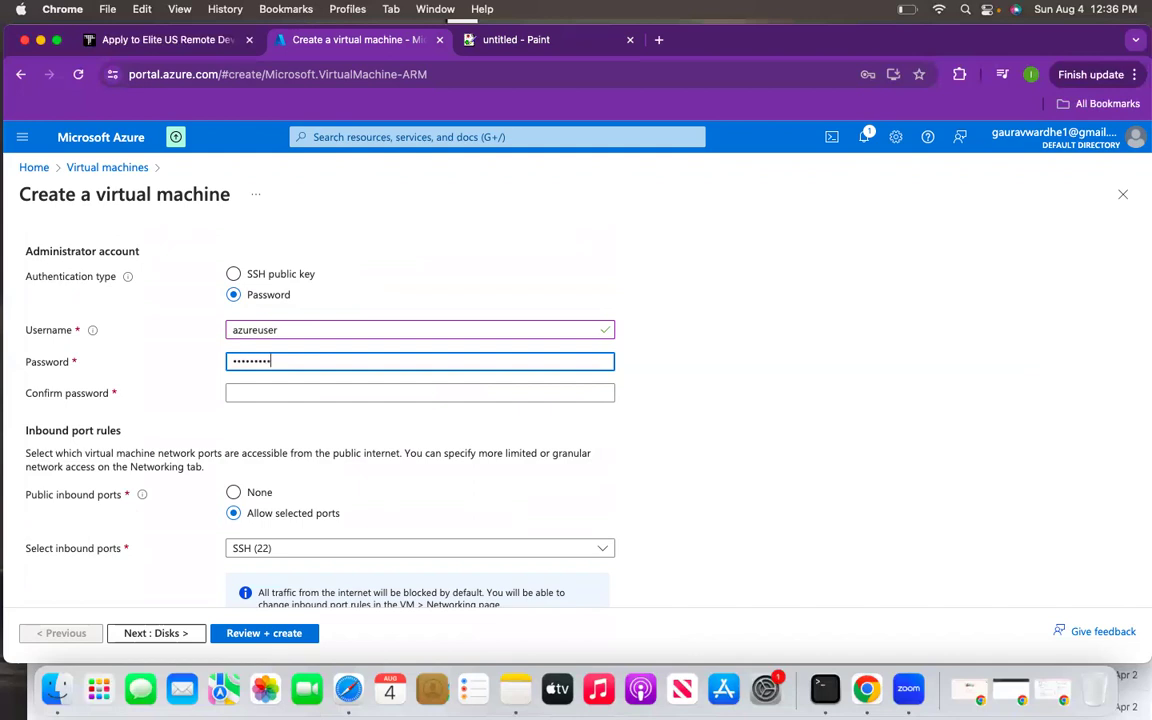
{"action": "left_click", "coordinate": [254, 393]}
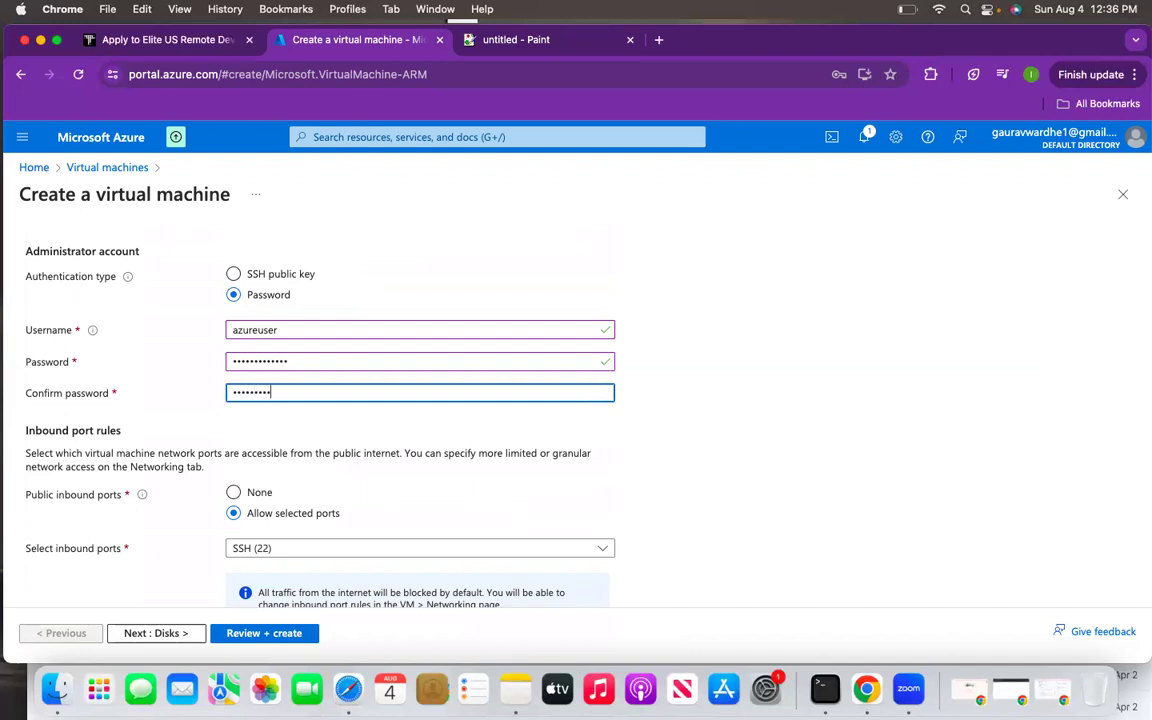
{"action": "scroll", "coordinate": [265, 476], "scroll_direction": "down", "scroll_amount": 1}
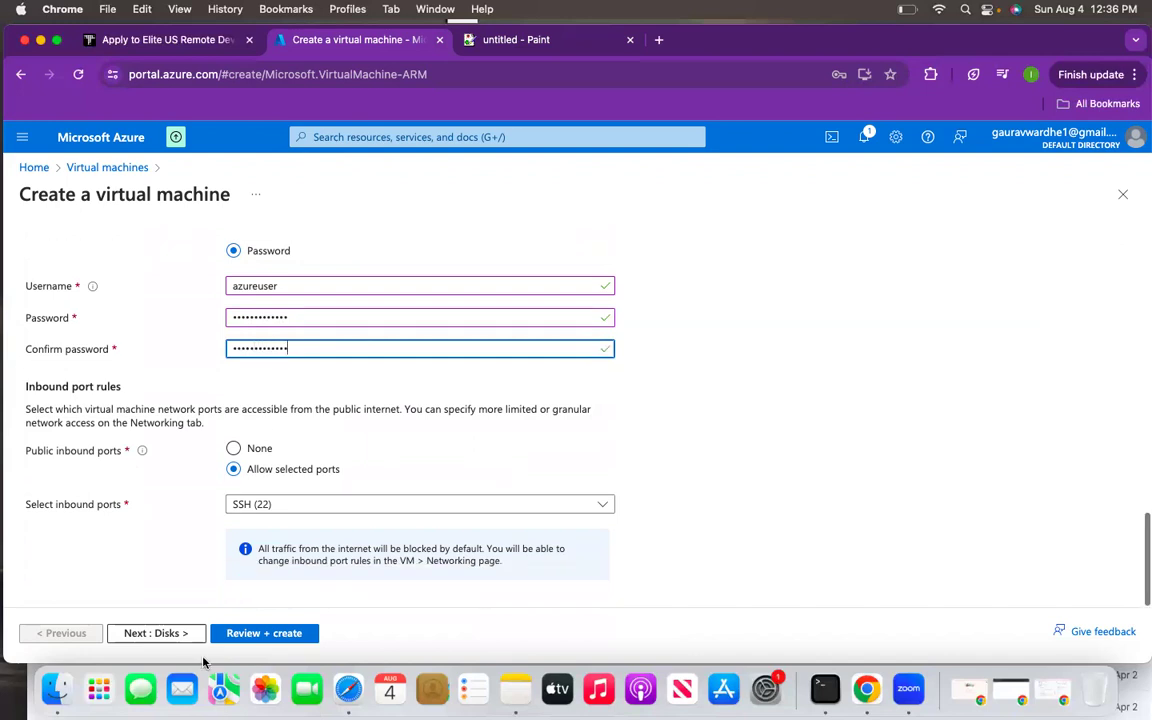
{"action": "left_click", "coordinate": [188, 637]}
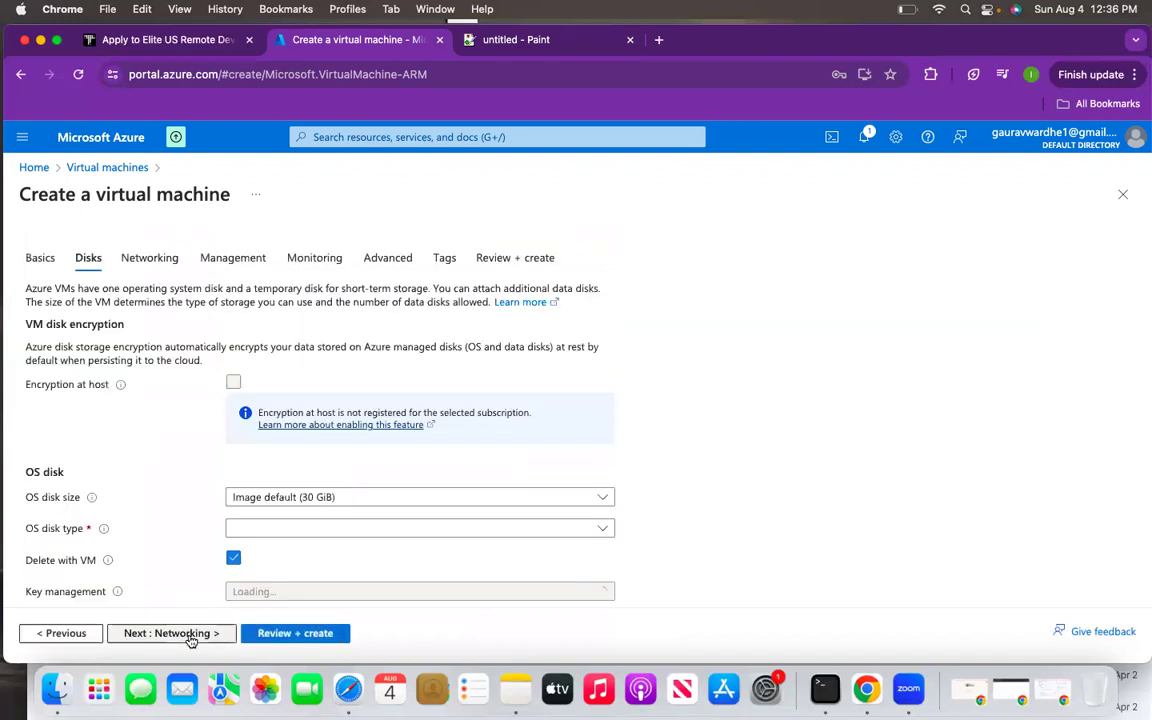
- Advance to Networking and recheck the Virtual network list, which stays empty
{"action": "left_click", "coordinate": [188, 637]}
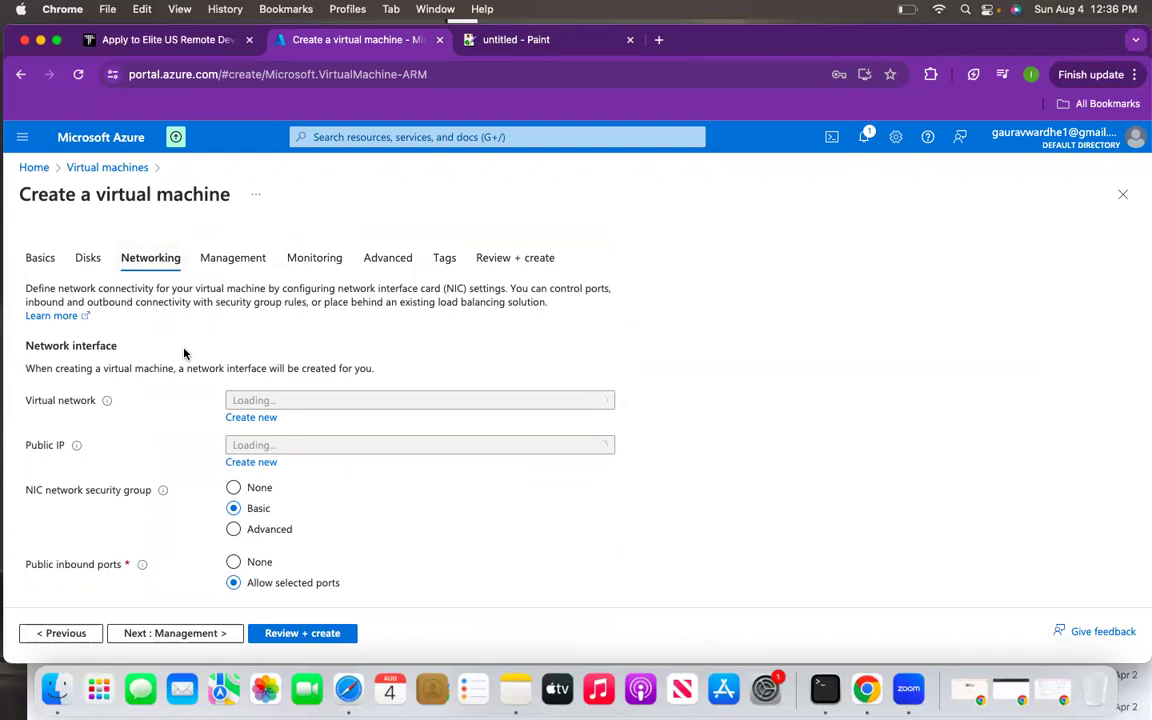
{"action": "left_click", "coordinate": [302, 404]}
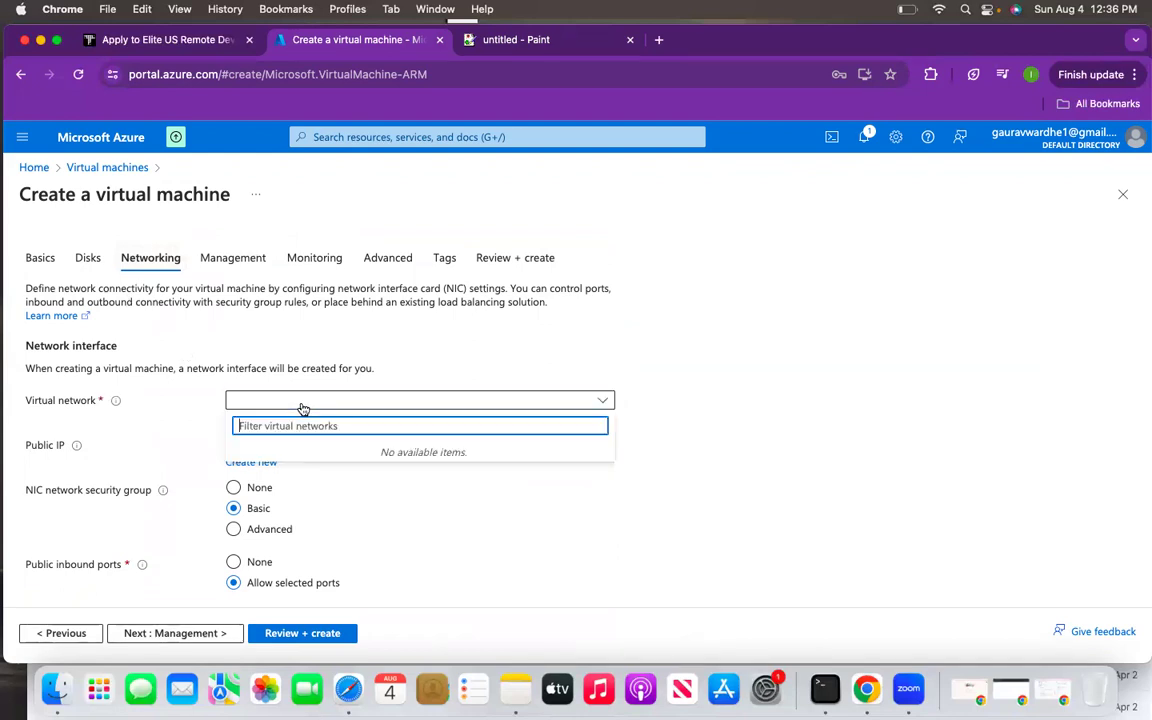
{"action": "left_click", "coordinate": [384, 496]}
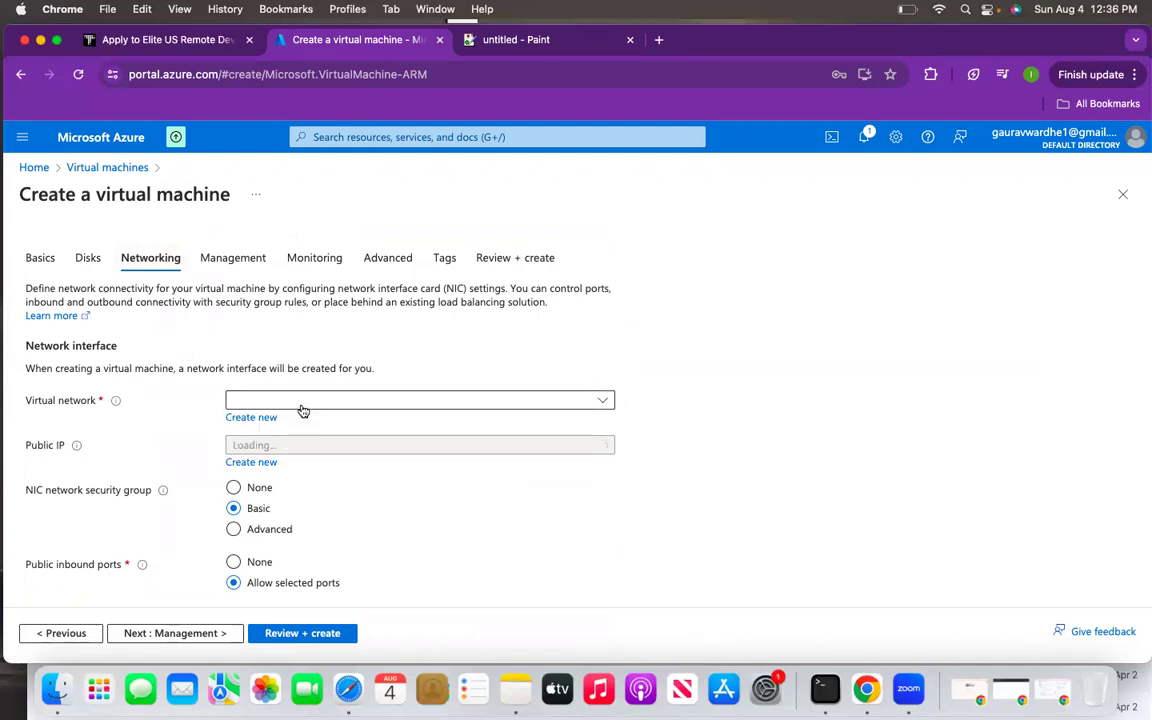
{"action": "left_click", "coordinate": [303, 404]}
{"action": "left_click", "coordinate": [347, 514]}
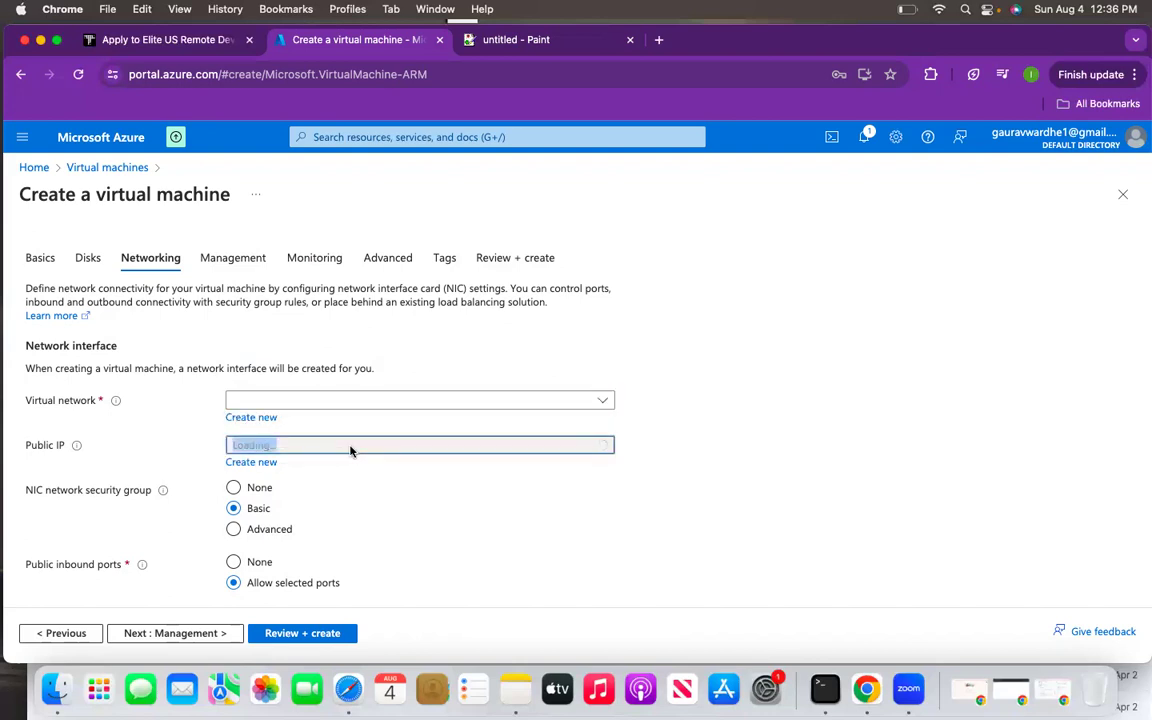
{"action": "left_click", "coordinate": [331, 404]}
{"action": "left_click", "coordinate": [425, 568]}
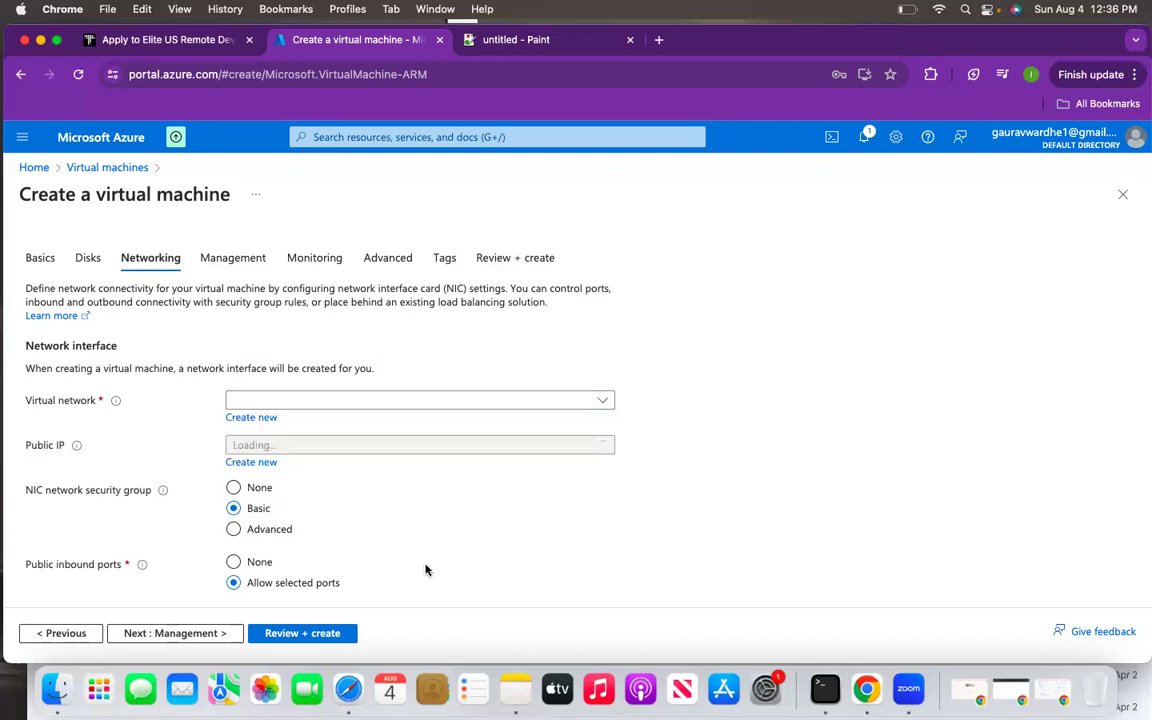
{"action": "left_click", "coordinate": [343, 397]}
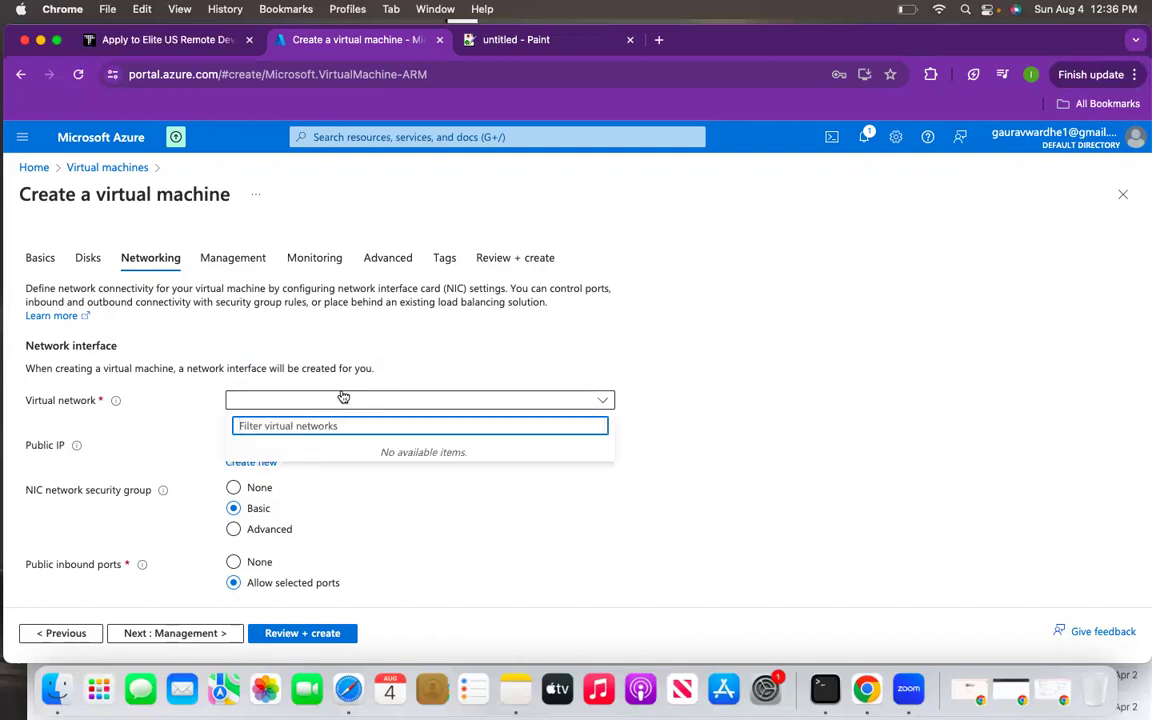
{"action": "left_click", "coordinate": [417, 517]}
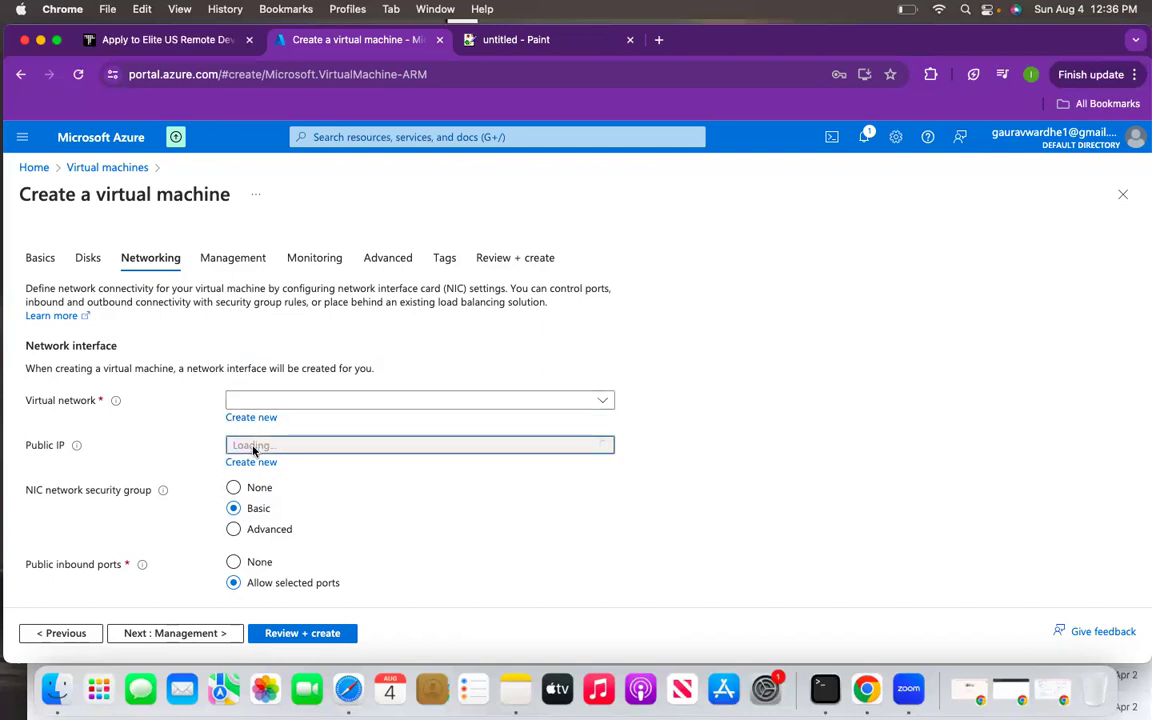
{"action": "left_click", "coordinate": [938, 9]}
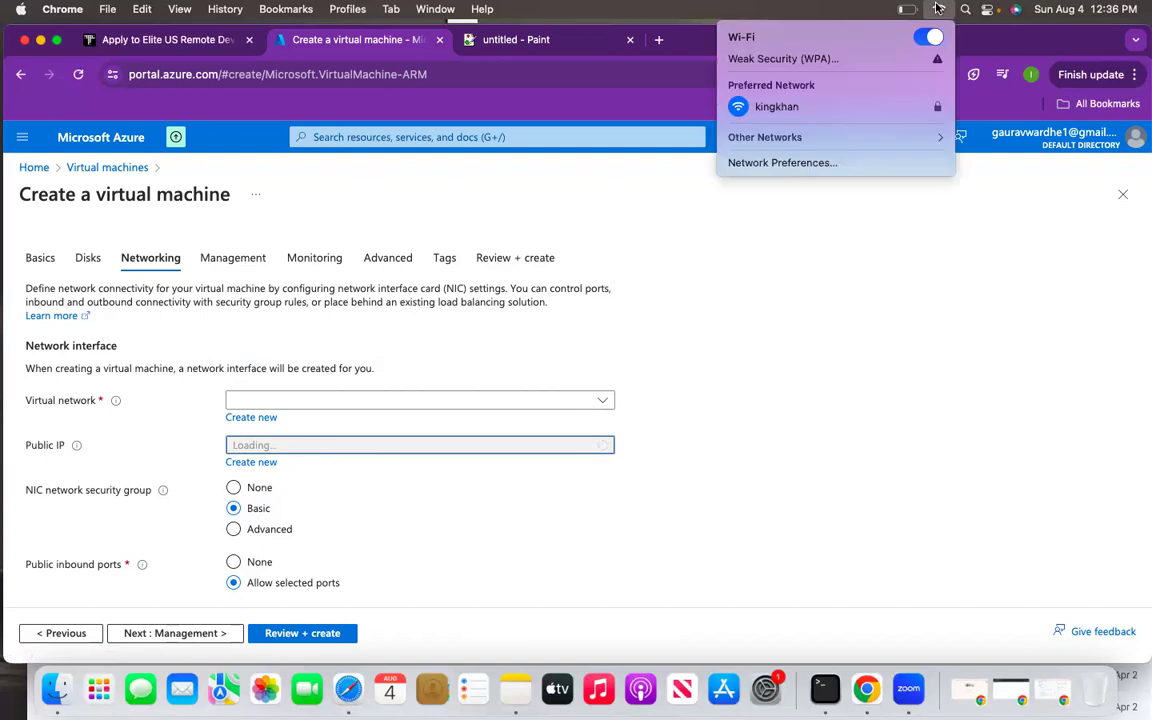
{"action": "left_click", "coordinate": [730, 363]}
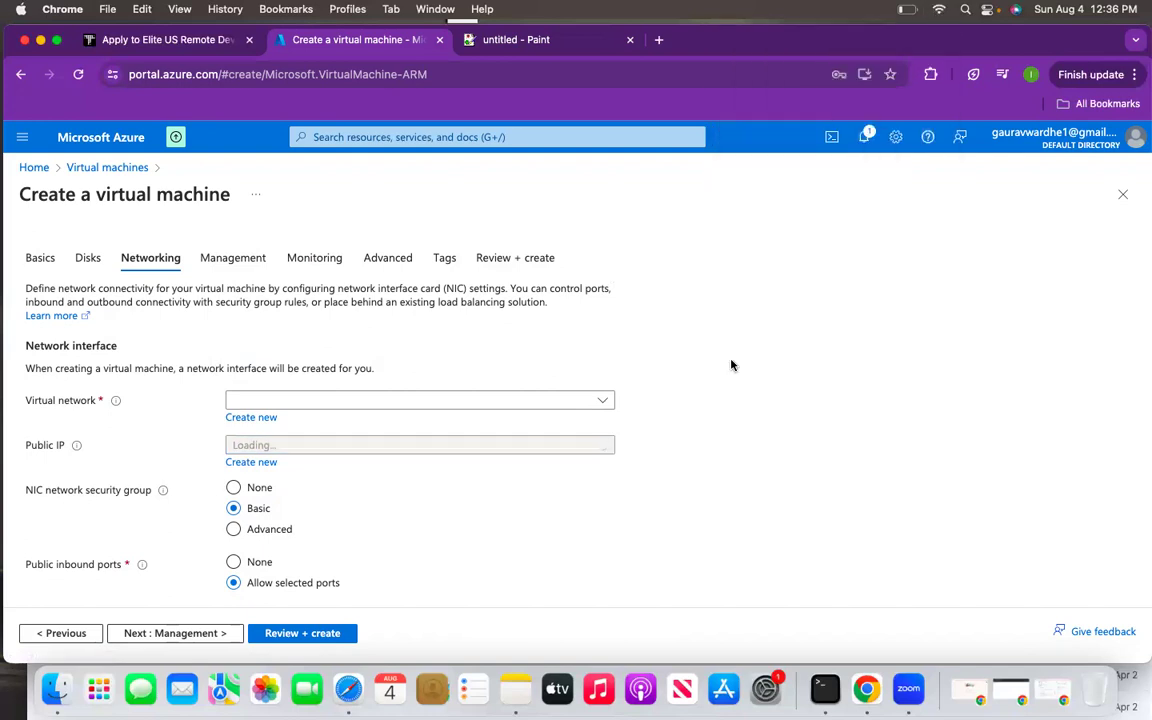
- Go back to the Basics tab and look over its settings
{"action": "left_click", "coordinate": [80, 632]}
{"action": "left_click", "coordinate": [80, 632]}
{"action": "scroll", "coordinate": [222, 490], "scroll_direction": "down", "scroll_amount": 1}
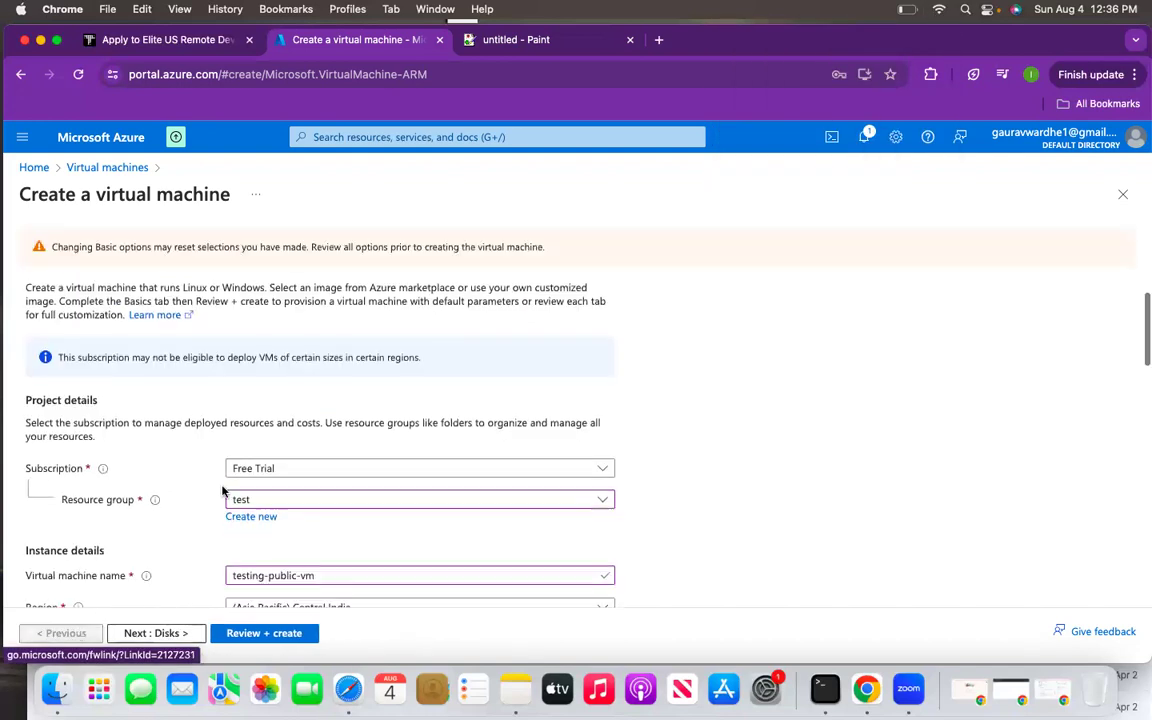
{"action": "scroll", "coordinate": [222, 490], "scroll_direction": "down", "scroll_amount": 15}
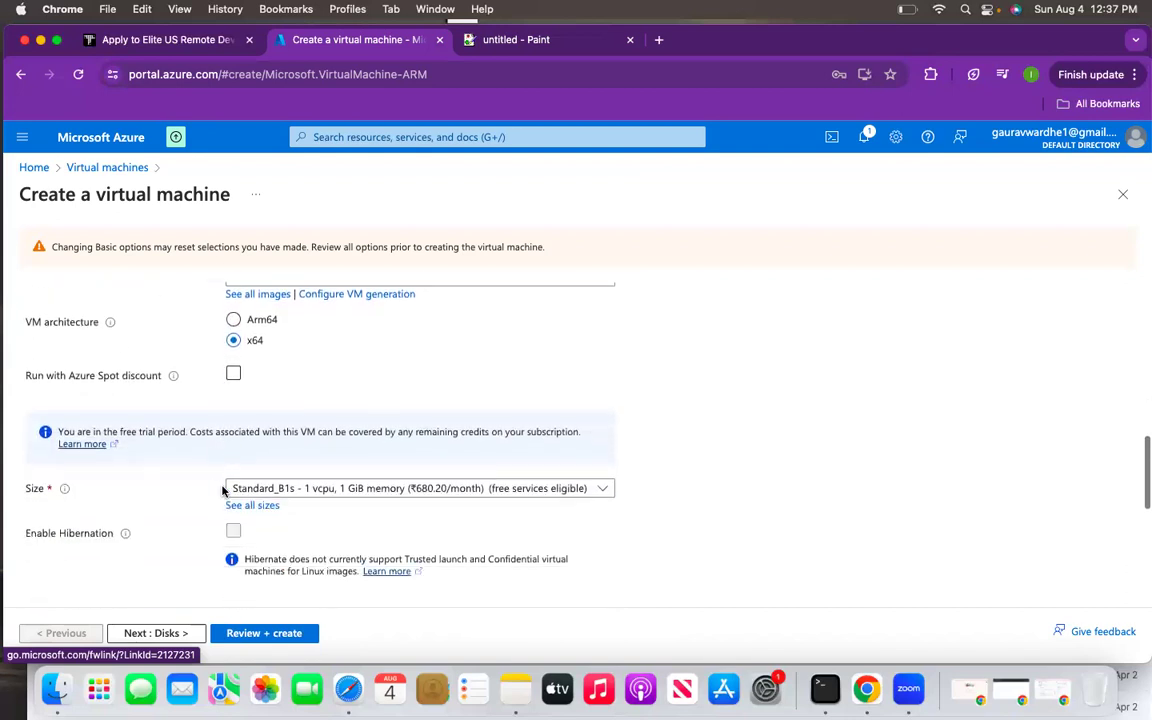
{"action": "scroll", "coordinate": [222, 490], "scroll_direction": "down", "scroll_amount": 2}
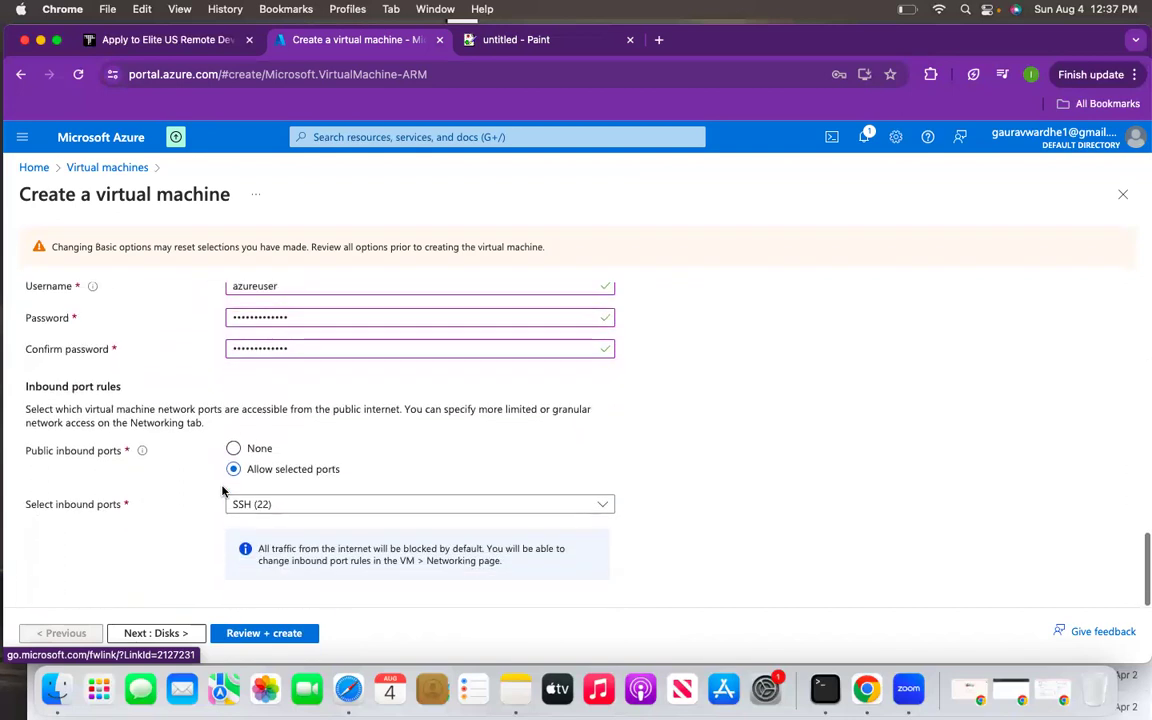
{"action": "scroll", "coordinate": [222, 490], "scroll_direction": "up", "scroll_amount": 15}
{"action": "scroll", "coordinate": [222, 490], "scroll_direction": "down", "scroll_amount": 4}
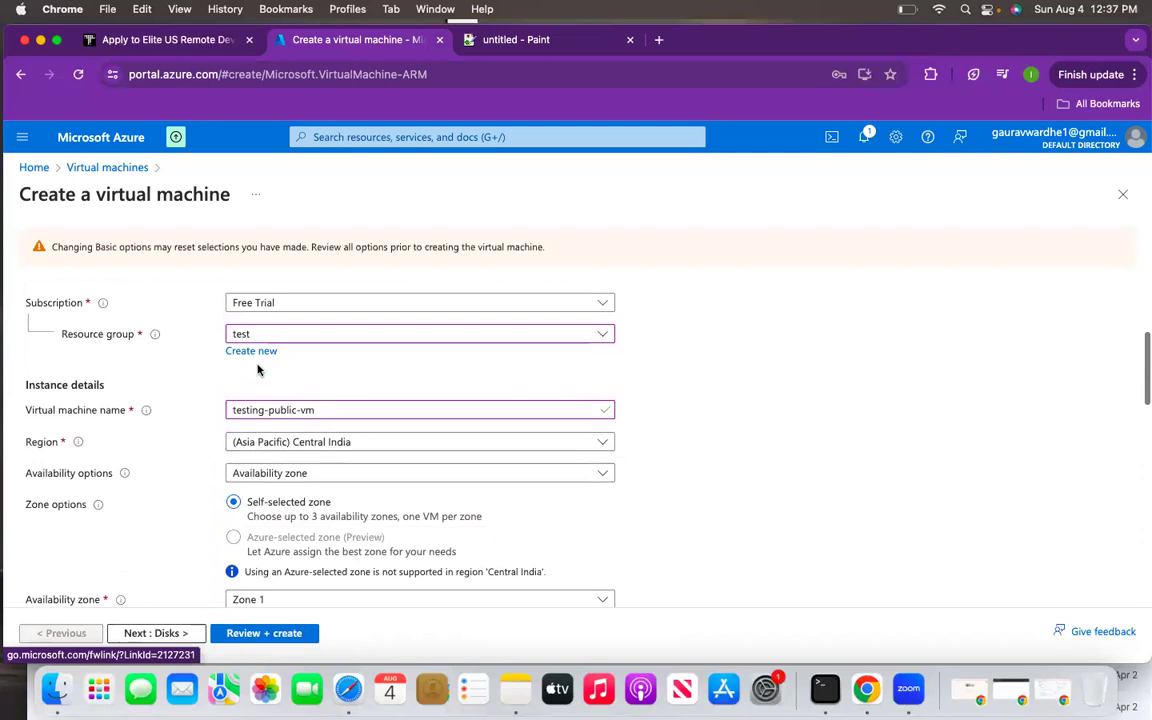
{"action": "scroll", "coordinate": [353, 379], "scroll_direction": "down", "scroll_amount": 8}
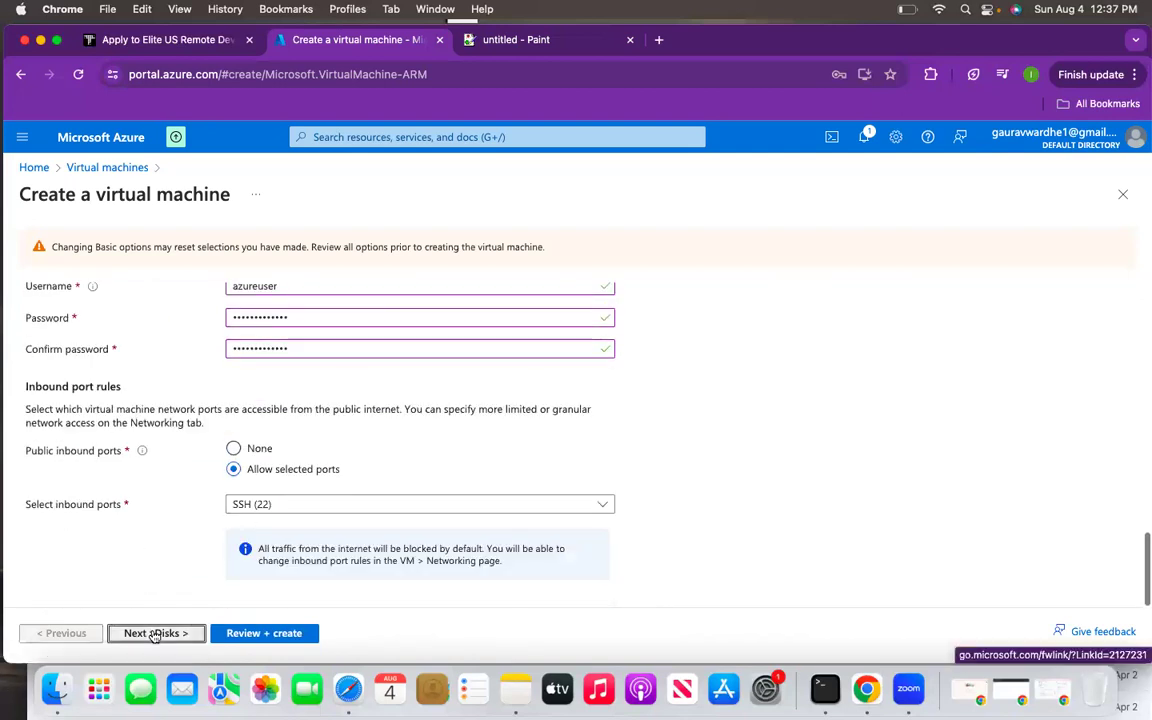
- Return to Networking, find the virtual network list still empty, and reload the page
{"action": "left_click", "coordinate": [160, 633]}
{"action": "left_click", "coordinate": [155, 634]}
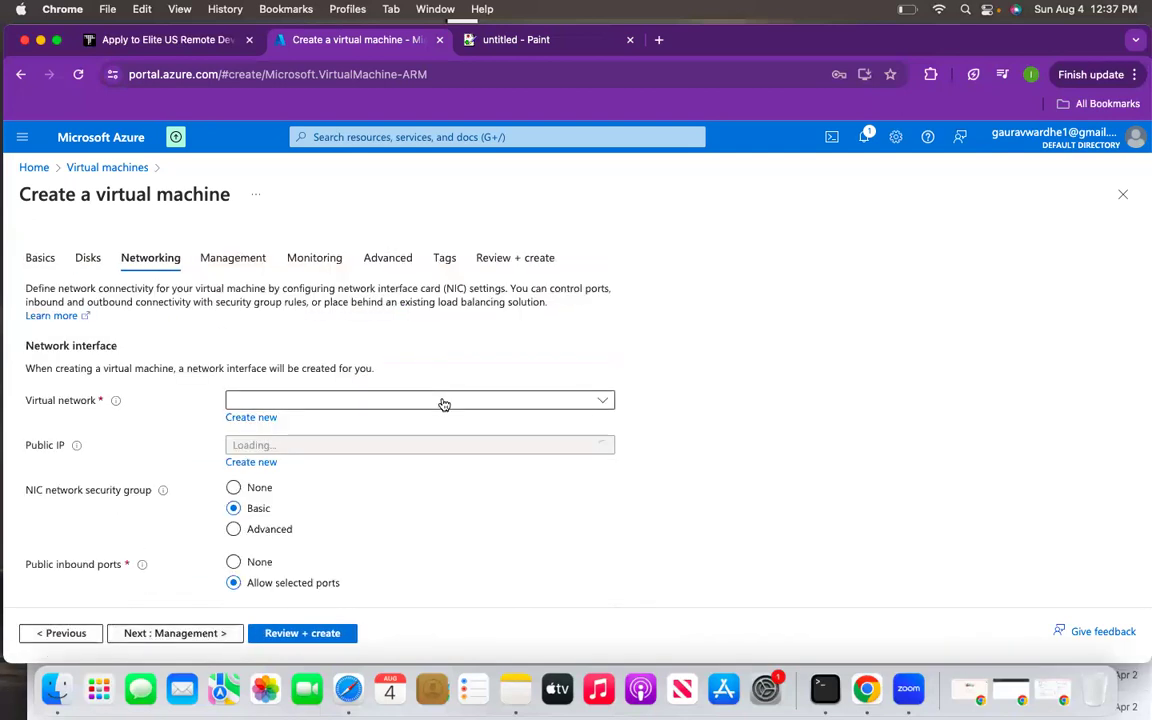
{"action": "left_click", "coordinate": [443, 401]}
{"action": "left_click", "coordinate": [424, 531]}
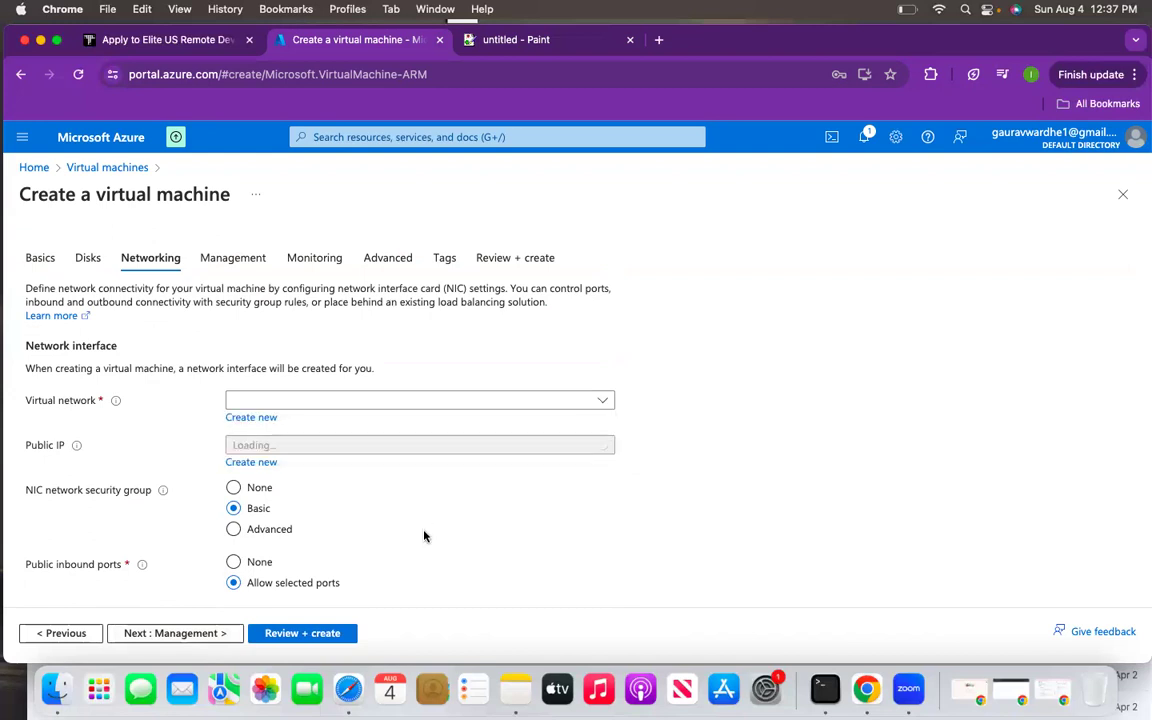
{"action": "left_click", "coordinate": [320, 74]}
{"action": "key", "text": "Return"}
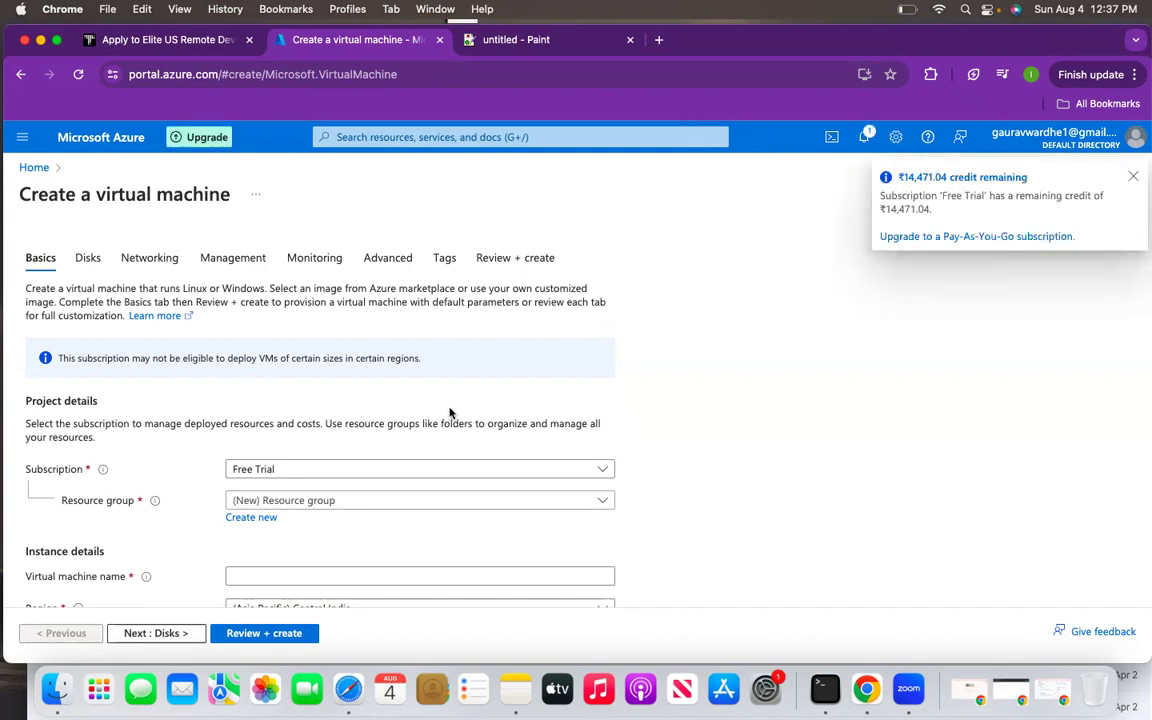
- Select resource group test and name the VM testing-vm-public
{"action": "left_click", "coordinate": [450, 499]}
{"action": "left_click", "coordinate": [316, 576]}
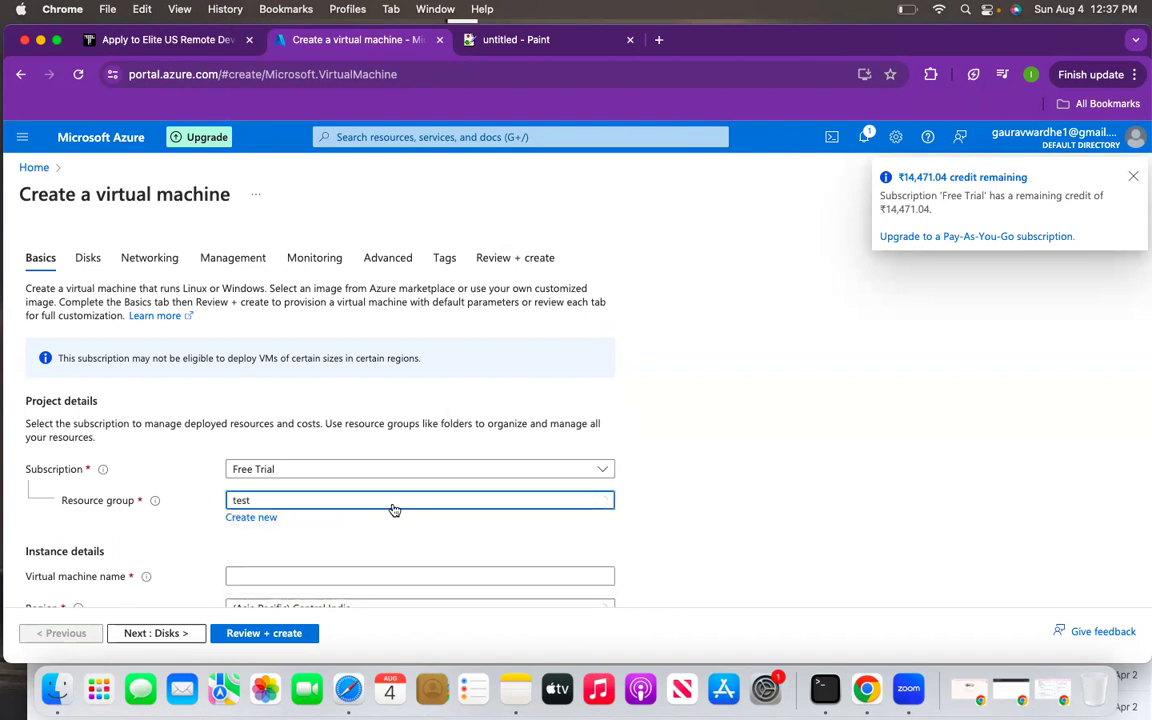
{"action": "scroll", "coordinate": [395, 510], "scroll_direction": "down", "scroll_amount": 2}
{"action": "left_click", "coordinate": [313, 455]}
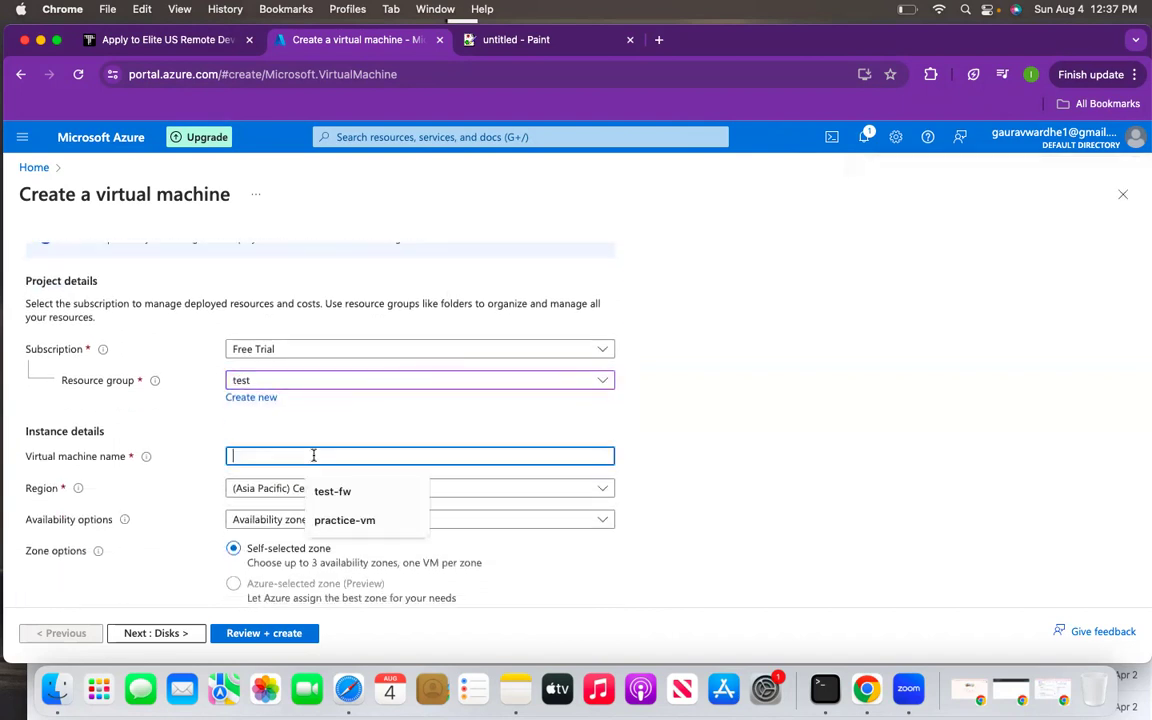
{"action": "type", "text": "testing-vm"}
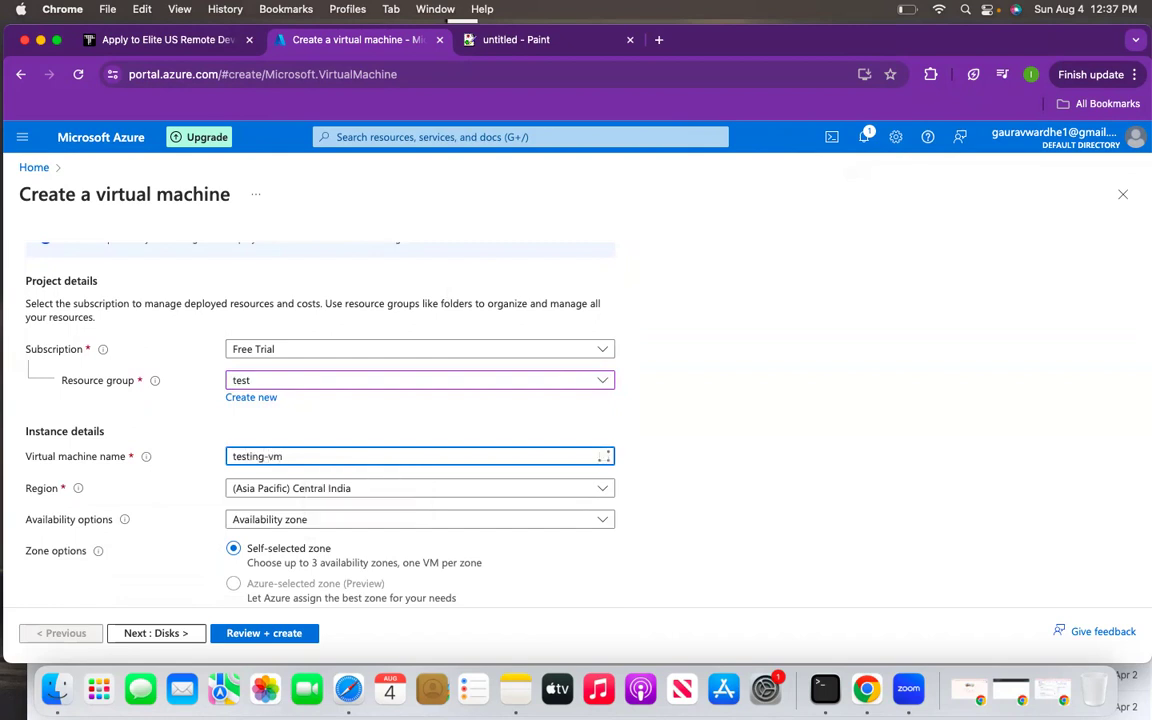
{"action": "type", "text": "-public"}
{"action": "scroll", "coordinate": [268, 562], "scroll_direction": "down", "scroll_amount": 10}
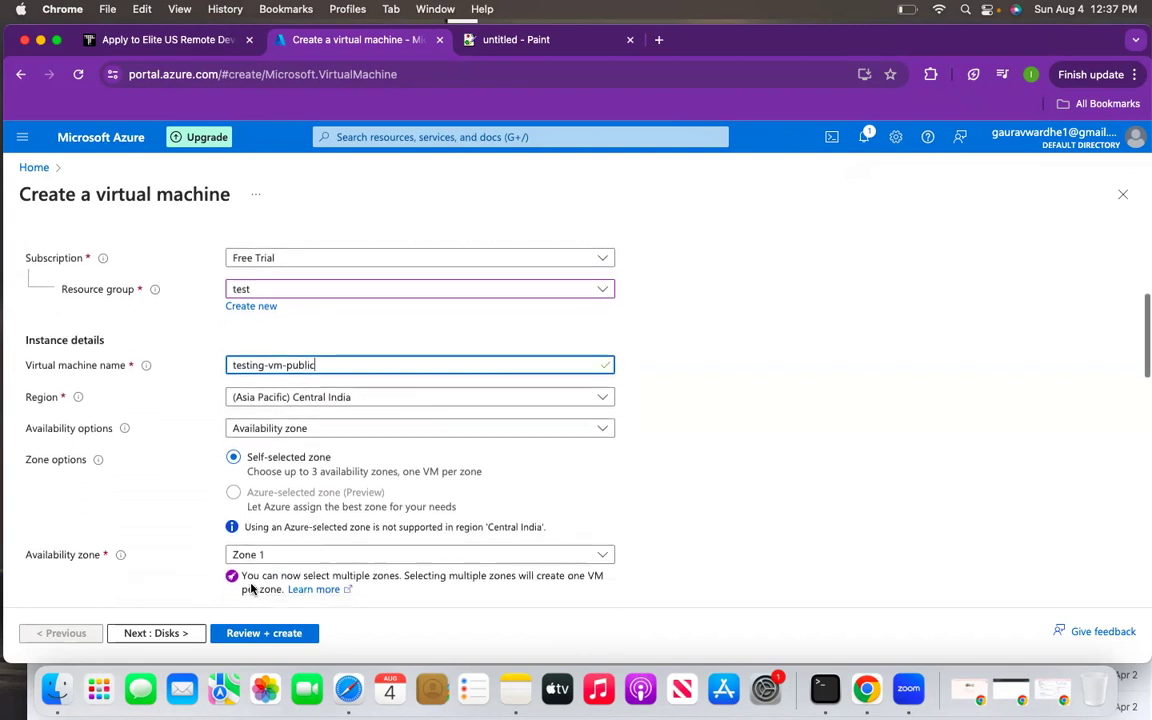
{"action": "scroll", "coordinate": [251, 585], "scroll_direction": "down", "scroll_amount": 5}
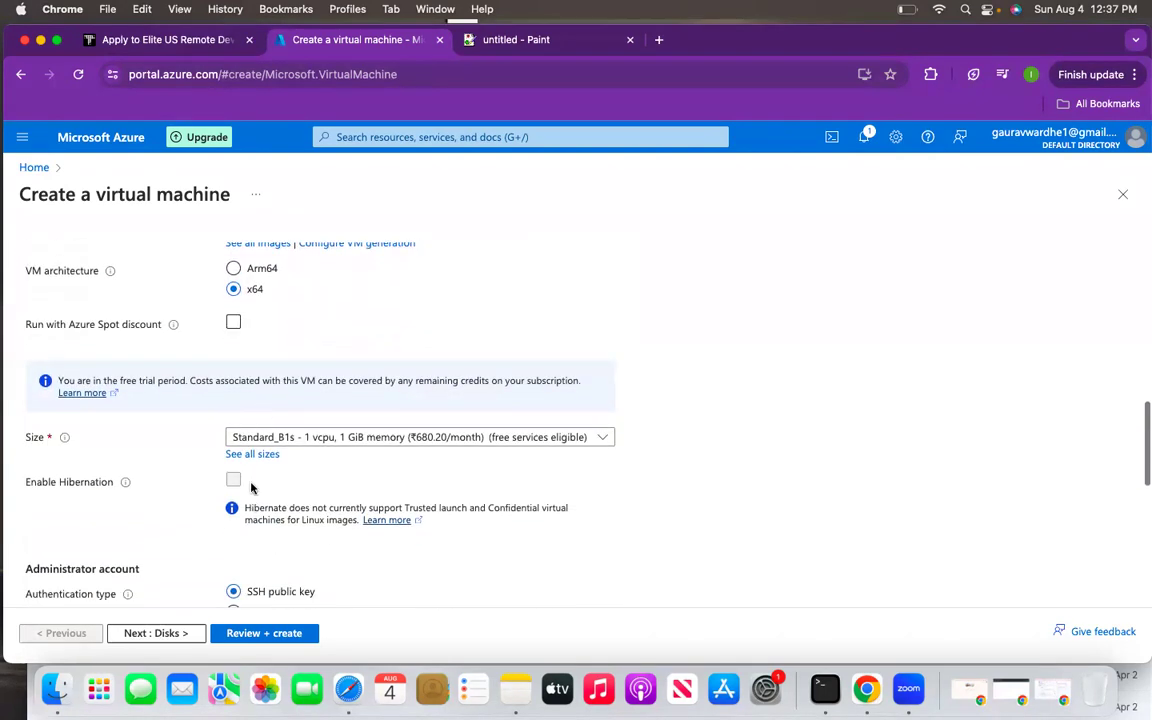
{"action": "left_click", "coordinate": [157, 633]}
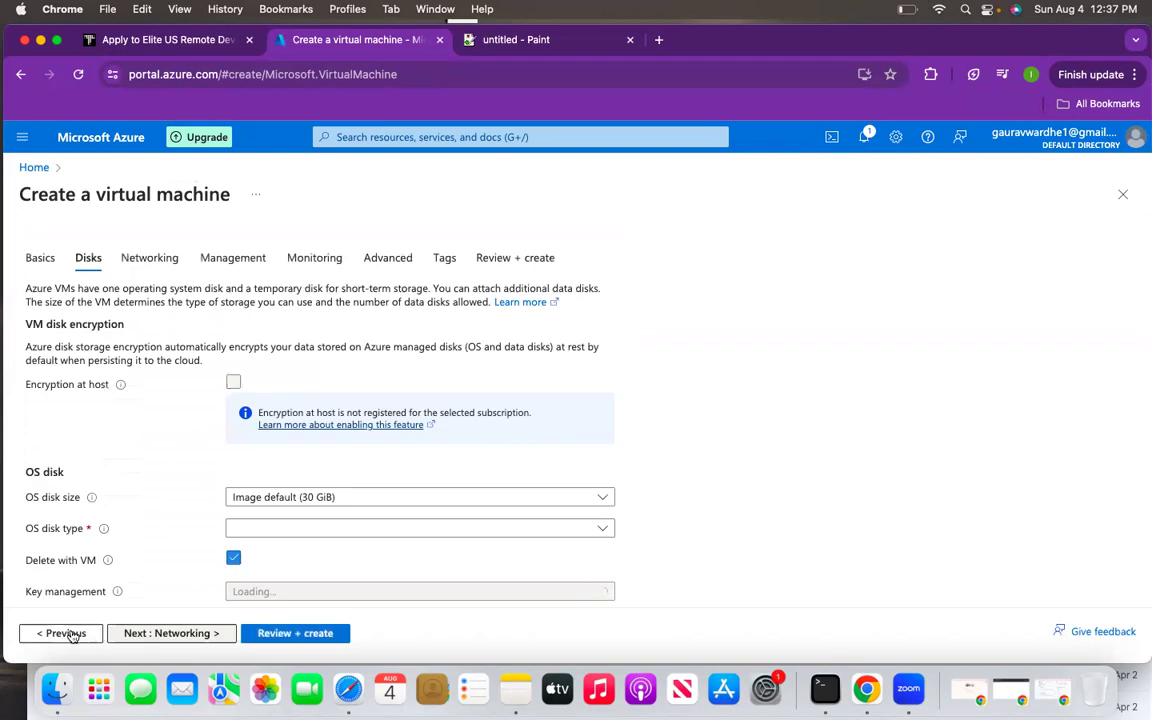
{"action": "left_click", "coordinate": [62, 633]}
{"action": "scroll", "coordinate": [301, 481], "scroll_direction": "down", "scroll_amount": 10}
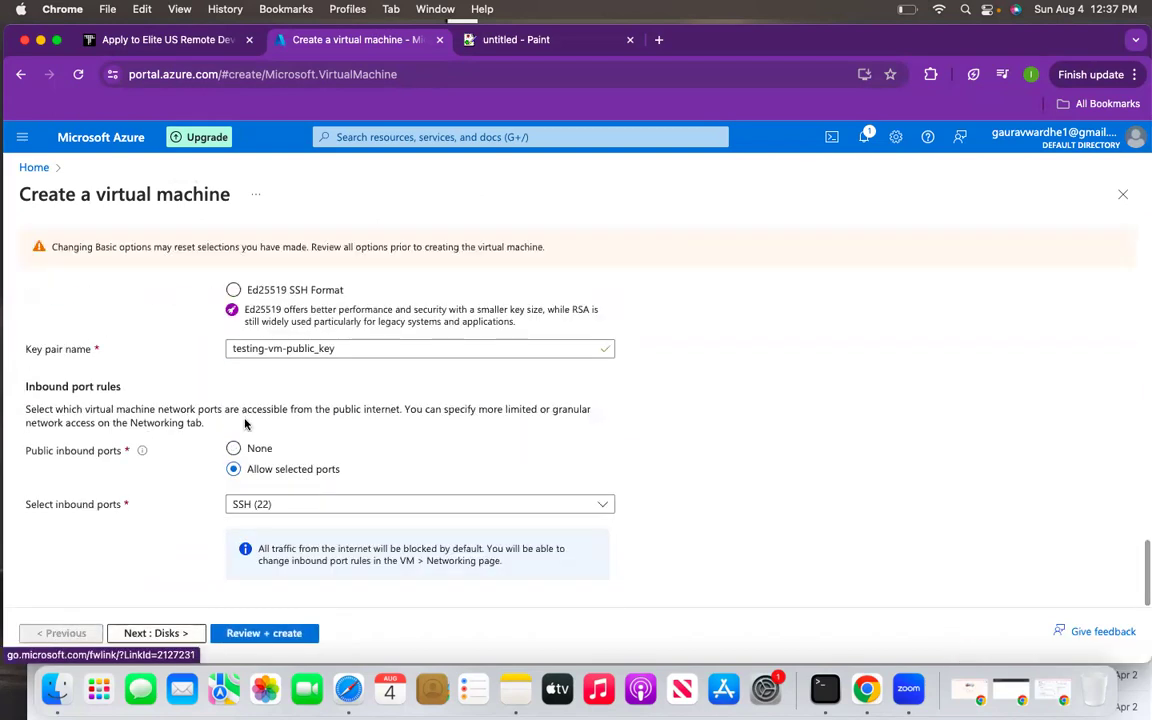
{"action": "scroll", "coordinate": [242, 323], "scroll_direction": "up", "scroll_amount": 5}
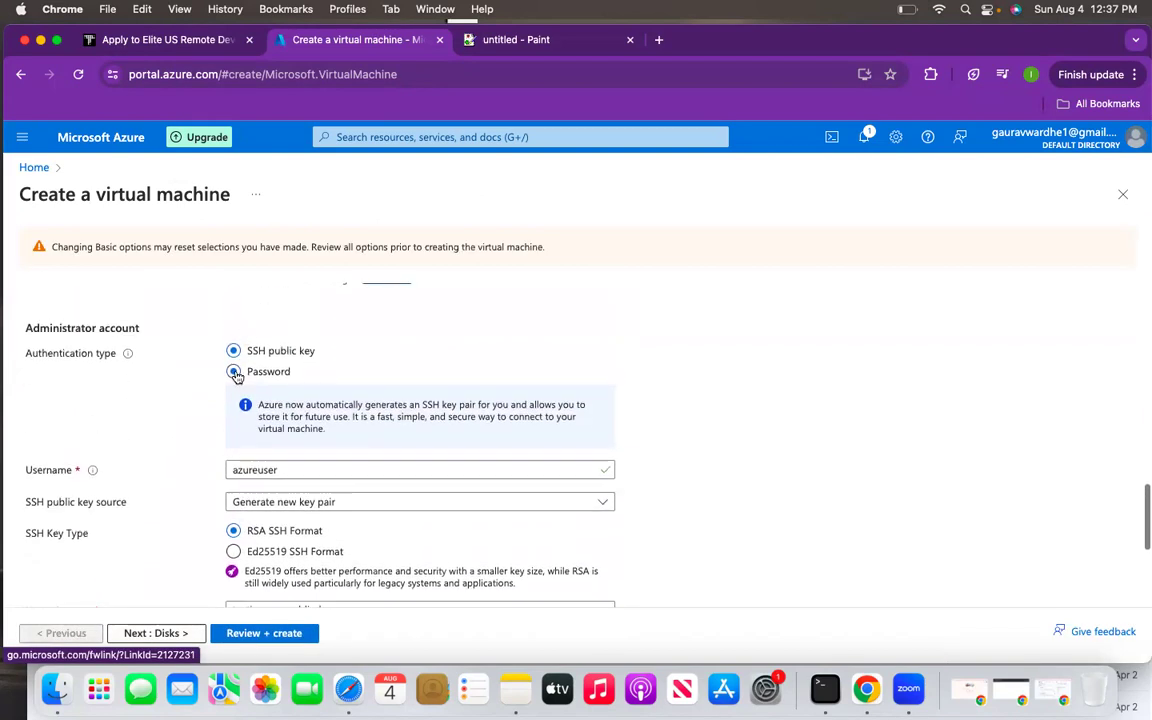
- Use password sign-in for administrator azureuser with a confirmed password, then go to Disks
{"action": "left_click", "coordinate": [233, 371]}
{"action": "left_click", "coordinate": [299, 408]}
{"action": "type", "text": "azureuser"}
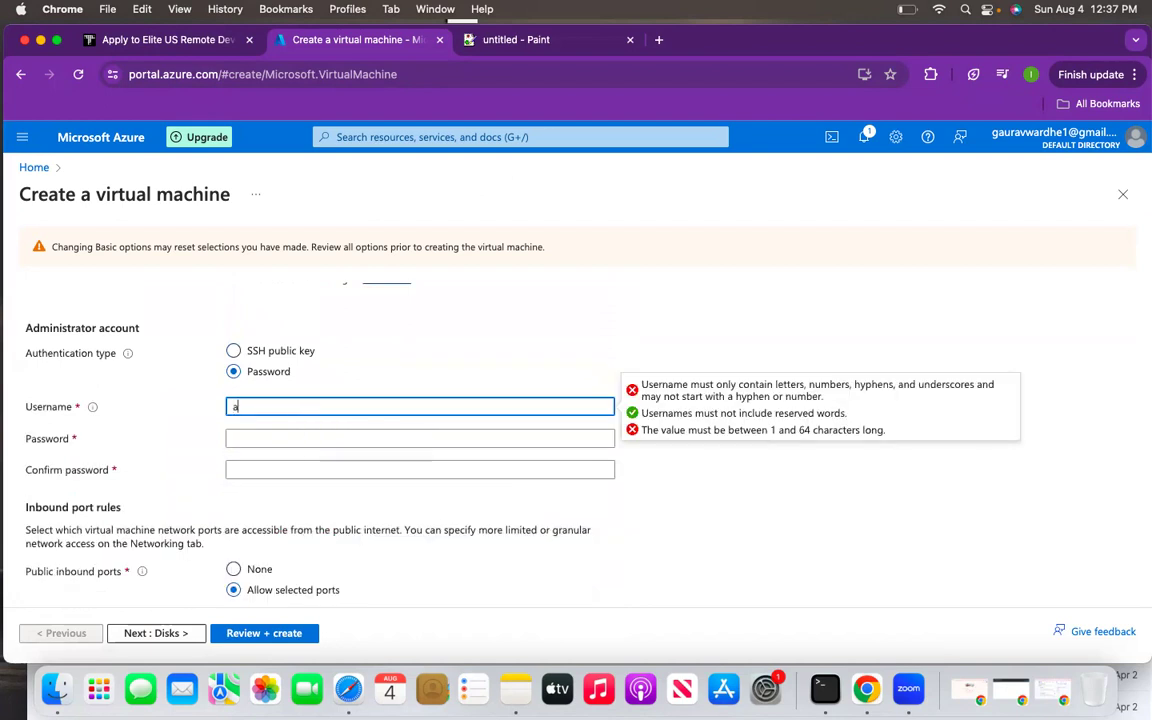
{"action": "left_click", "coordinate": [283, 440]}
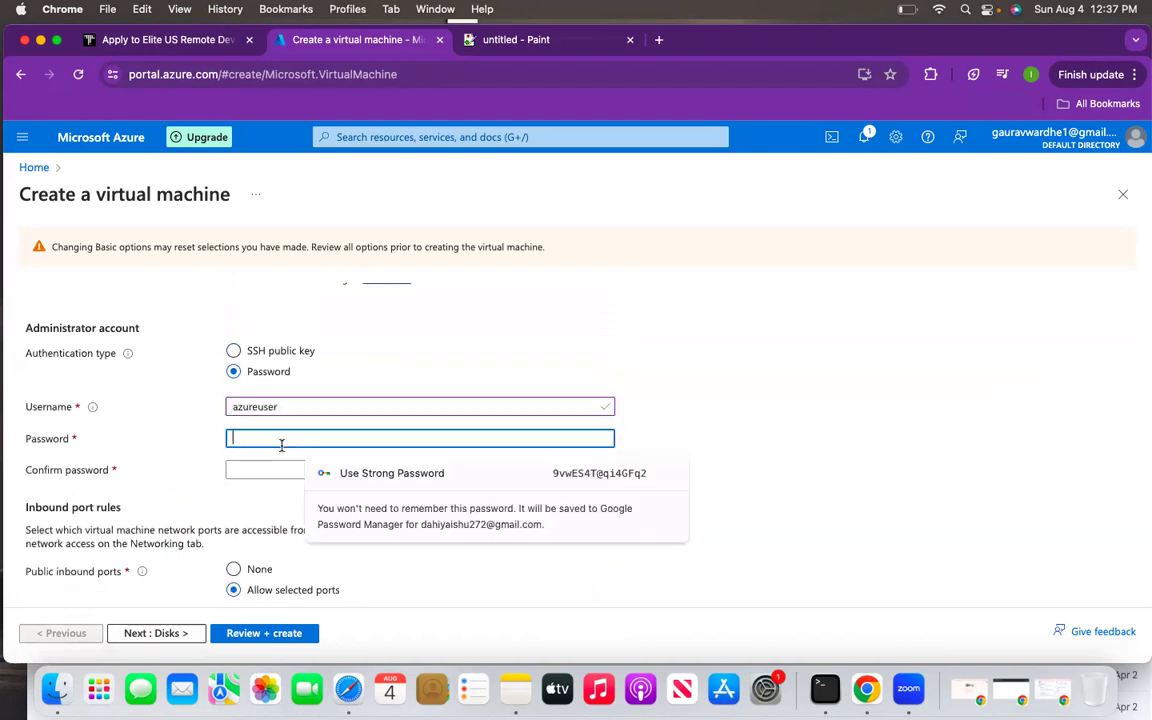
{"action": "type", "text": "***********"}
{"action": "left_click", "coordinate": [288, 470]}
{"action": "type", "text": "*********"}
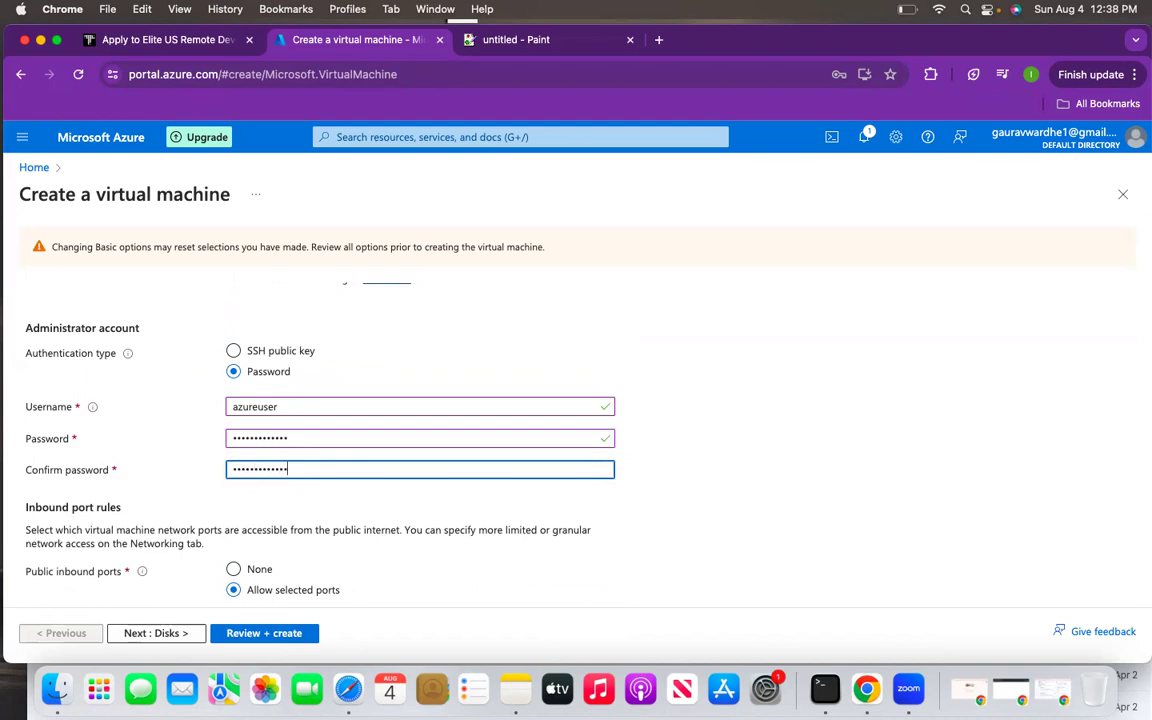
{"action": "left_click", "coordinate": [160, 633]}
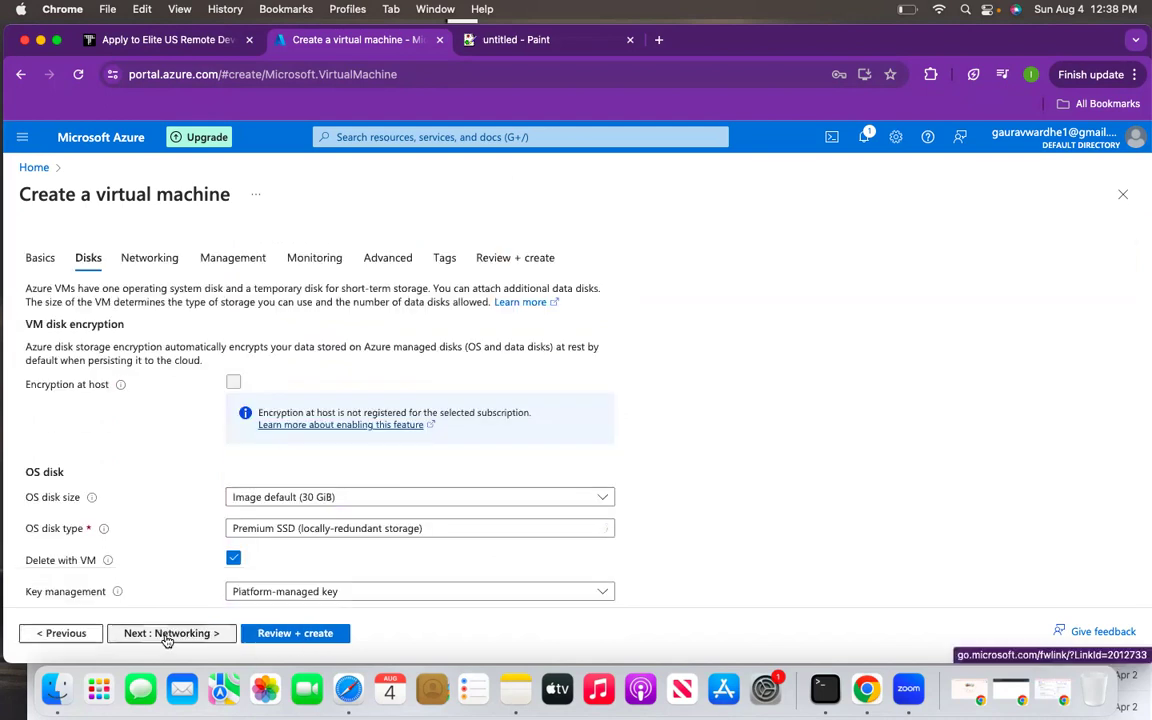
{"action": "scroll", "coordinate": [283, 424], "scroll_direction": "down", "scroll_amount": 1}
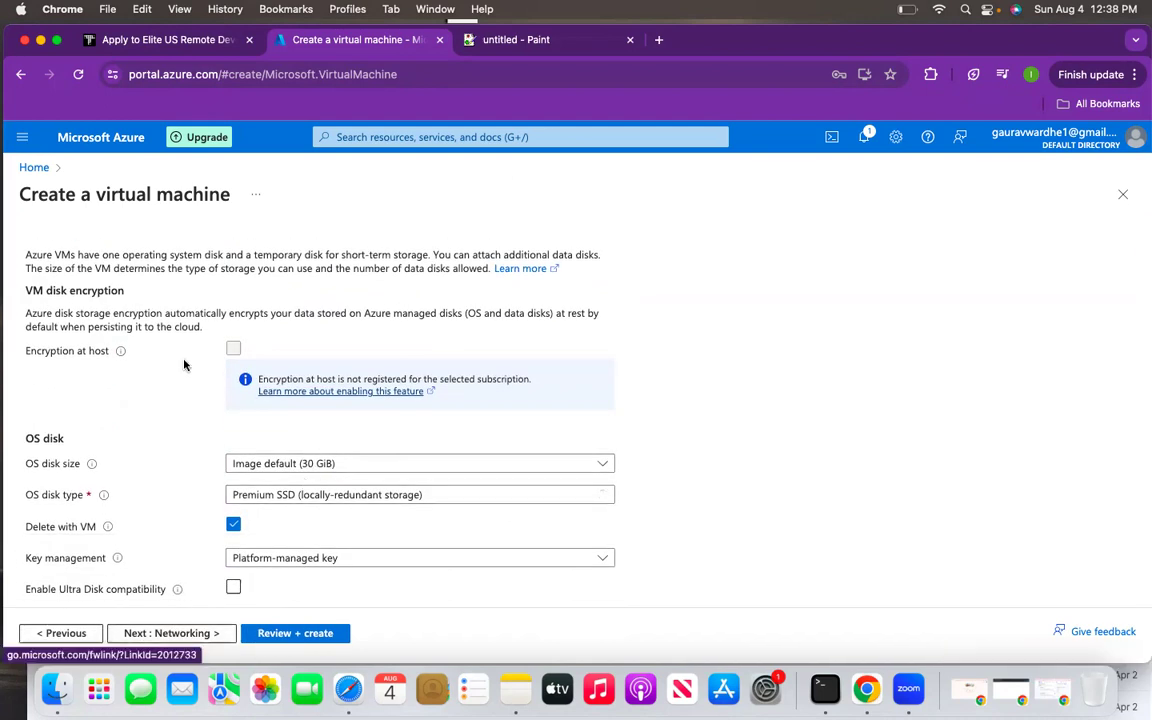
{"action": "scroll", "coordinate": [170, 328], "scroll_direction": "up", "scroll_amount": 1}
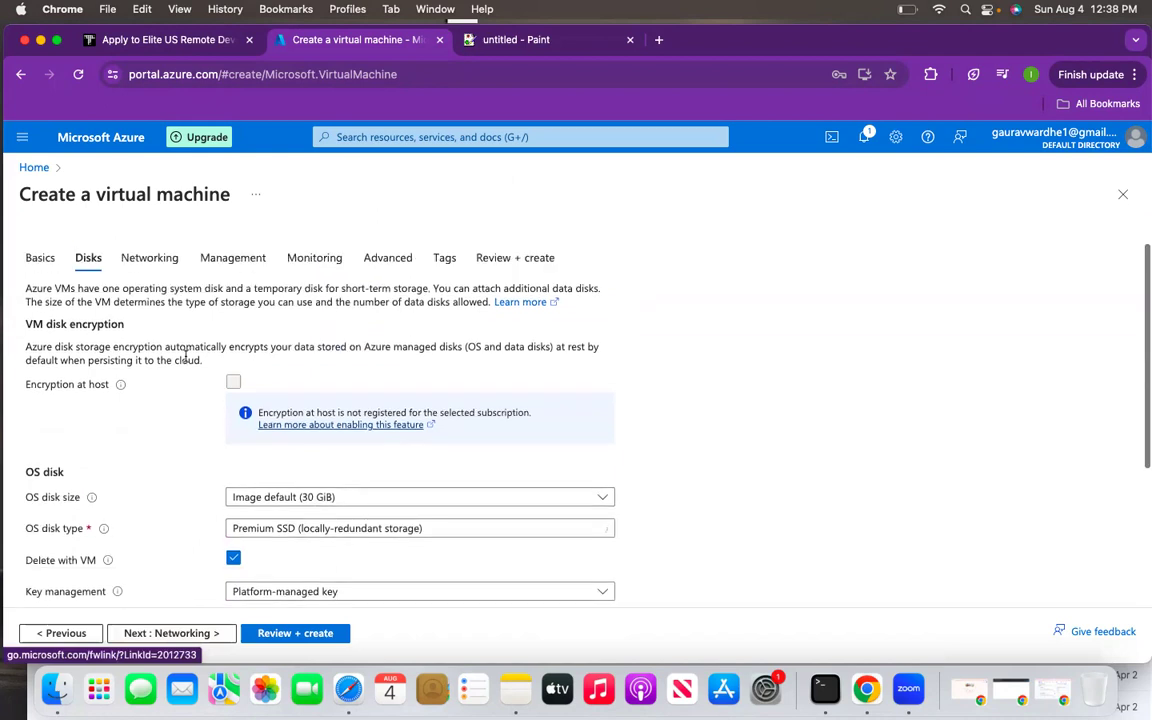
{"action": "left_click", "coordinate": [139, 632]}
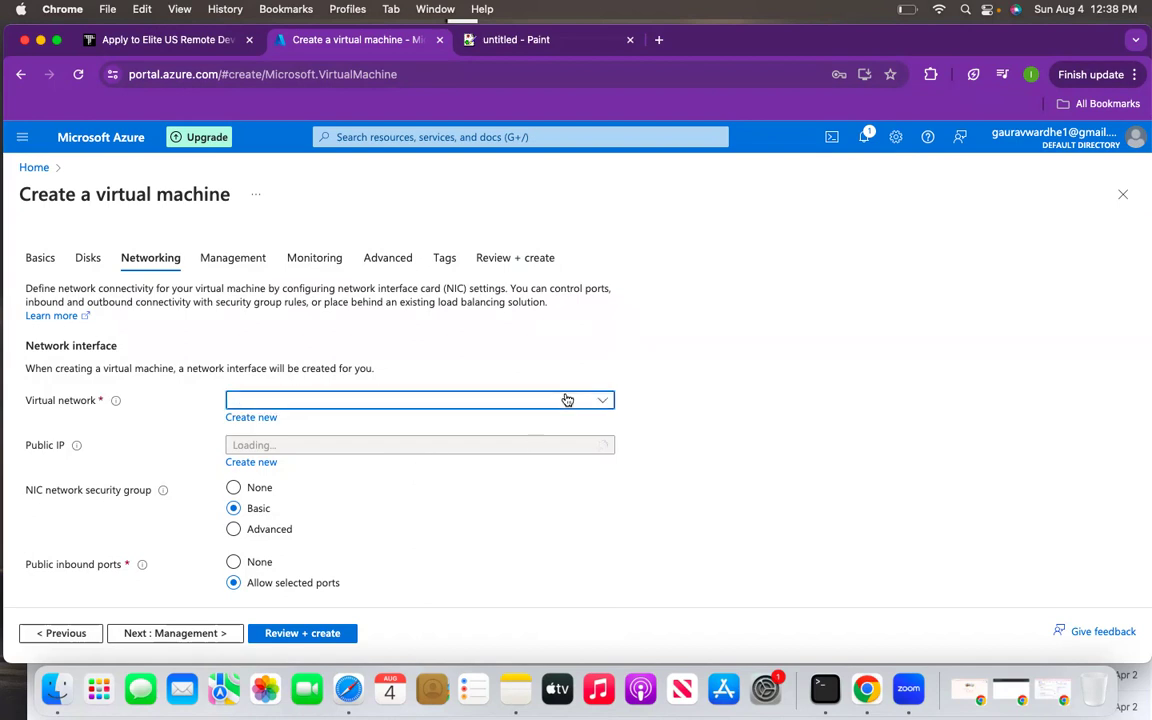
{"action": "left_click", "coordinate": [567, 400]}
{"action": "left_click", "coordinate": [393, 489]}
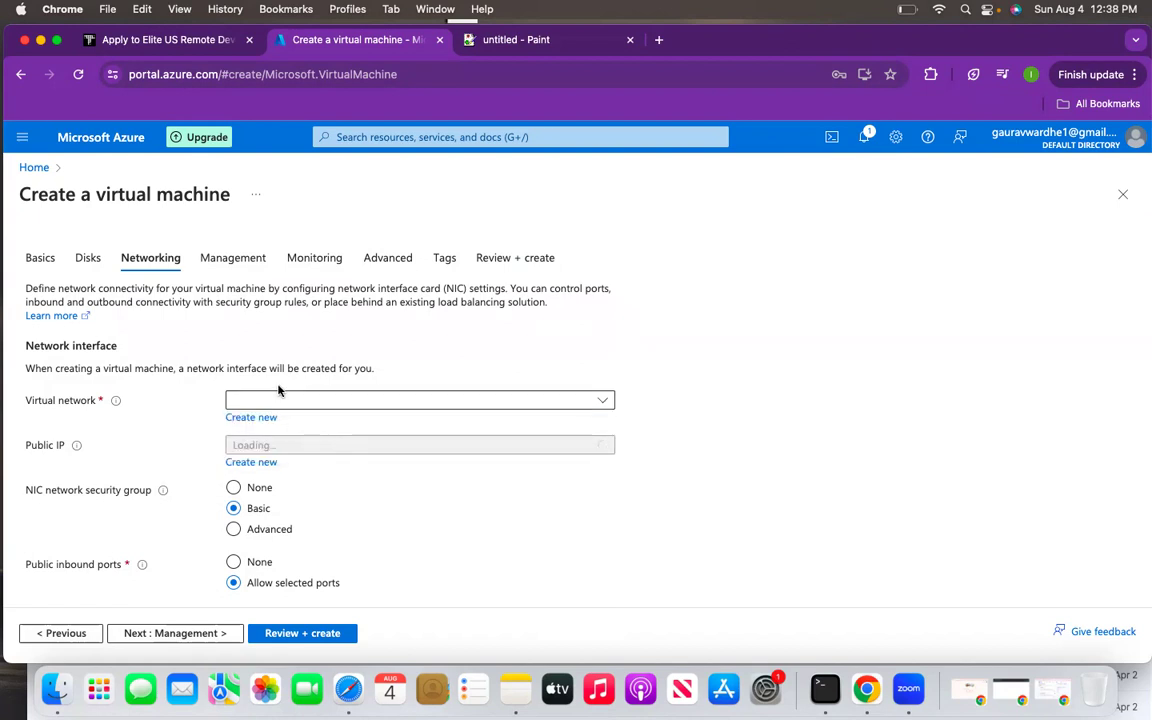
{"action": "left_click", "coordinate": [295, 401]}
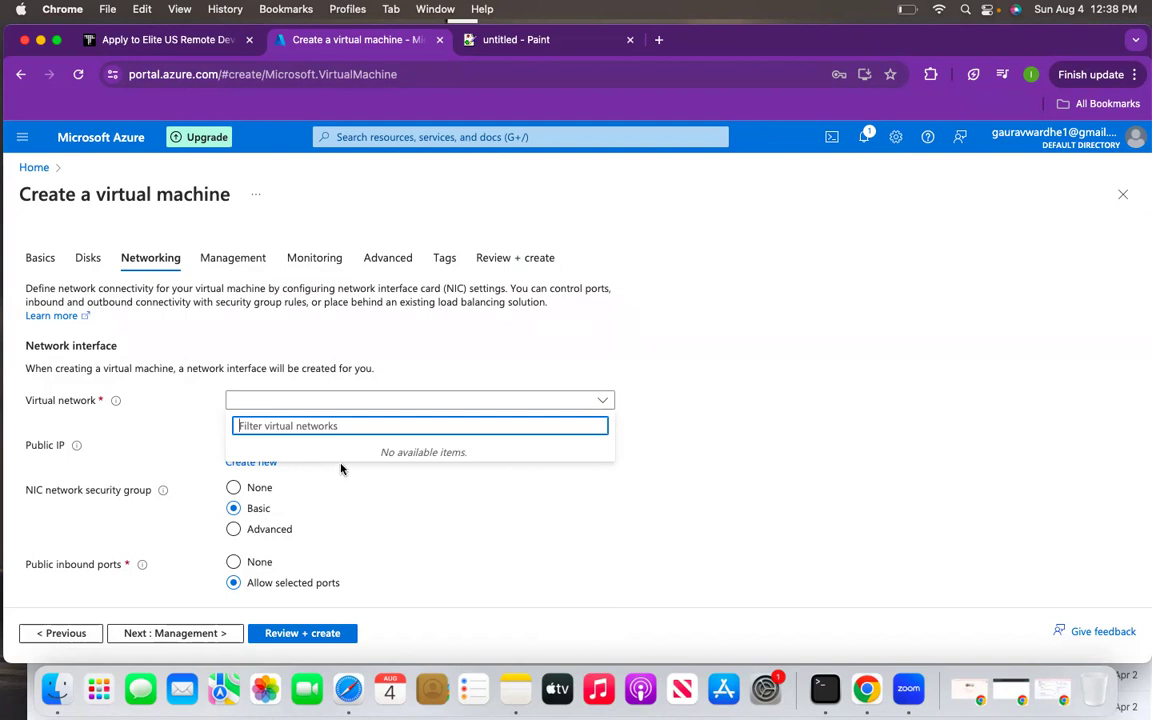
{"action": "left_click", "coordinate": [360, 484]}
{"action": "left_click", "coordinate": [288, 443]}
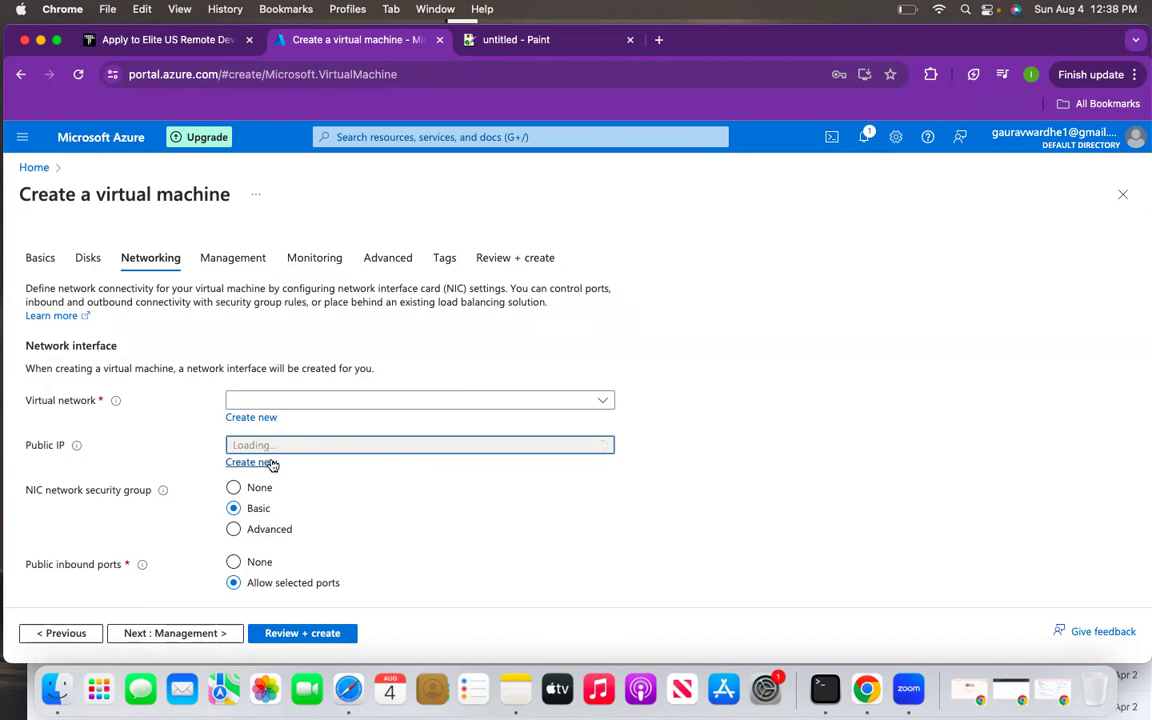
{"action": "scroll", "coordinate": [274, 463], "scroll_direction": "down", "scroll_amount": 5}
{"action": "scroll", "coordinate": [274, 463], "scroll_direction": "up", "scroll_amount": 5}
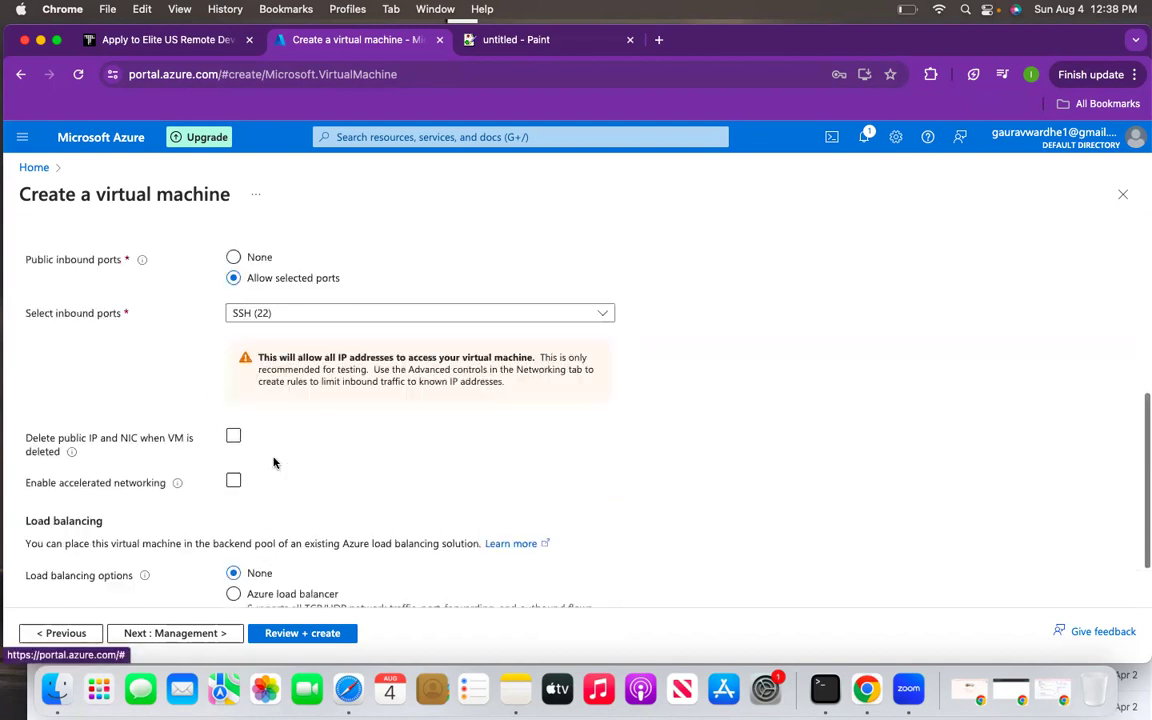
{"action": "left_click", "coordinate": [55, 634]}
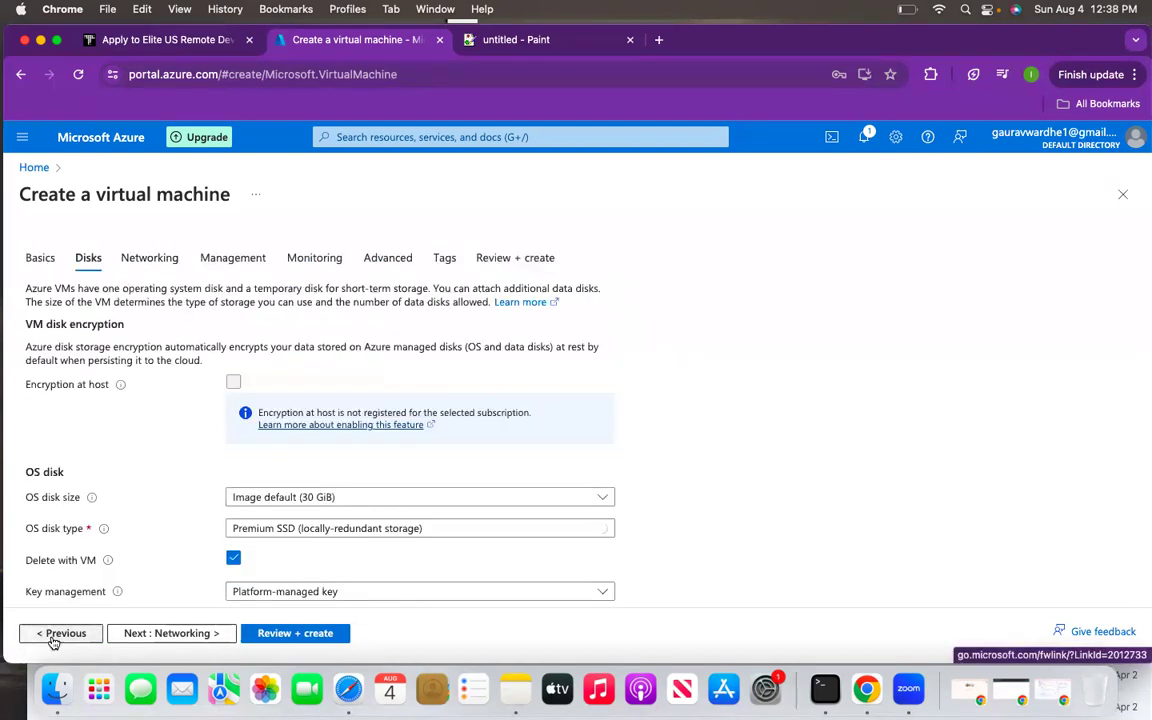
{"action": "left_click", "coordinate": [52, 636]}
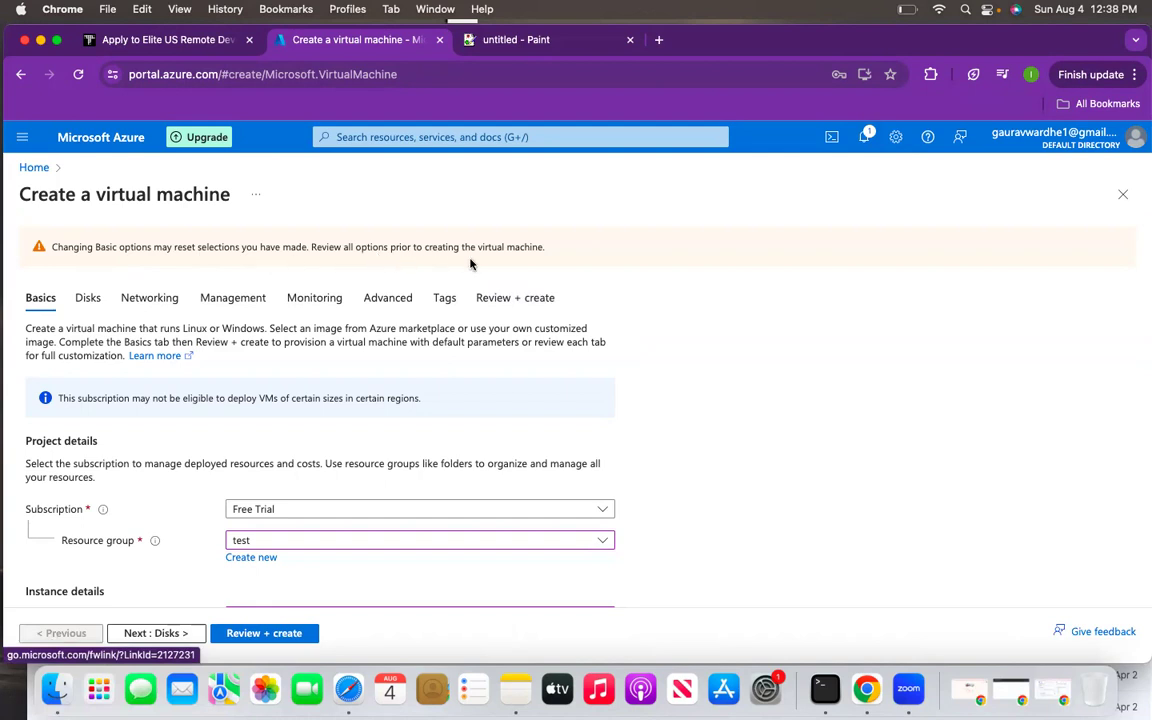
- Confirm SSH (22) is an allowed inbound port on Basics, then advance to Networking
{"action": "scroll", "coordinate": [484, 451], "scroll_direction": "down", "scroll_amount": 5}
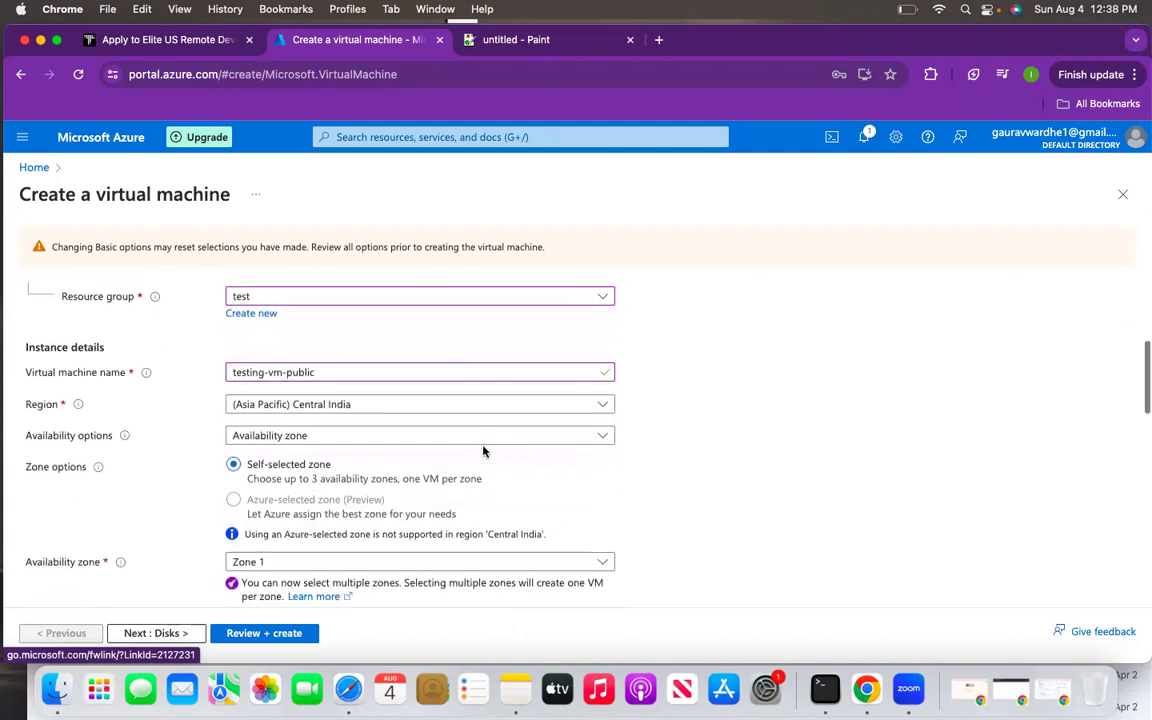
{"action": "scroll", "coordinate": [483, 451], "scroll_direction": "down", "scroll_amount": 5}
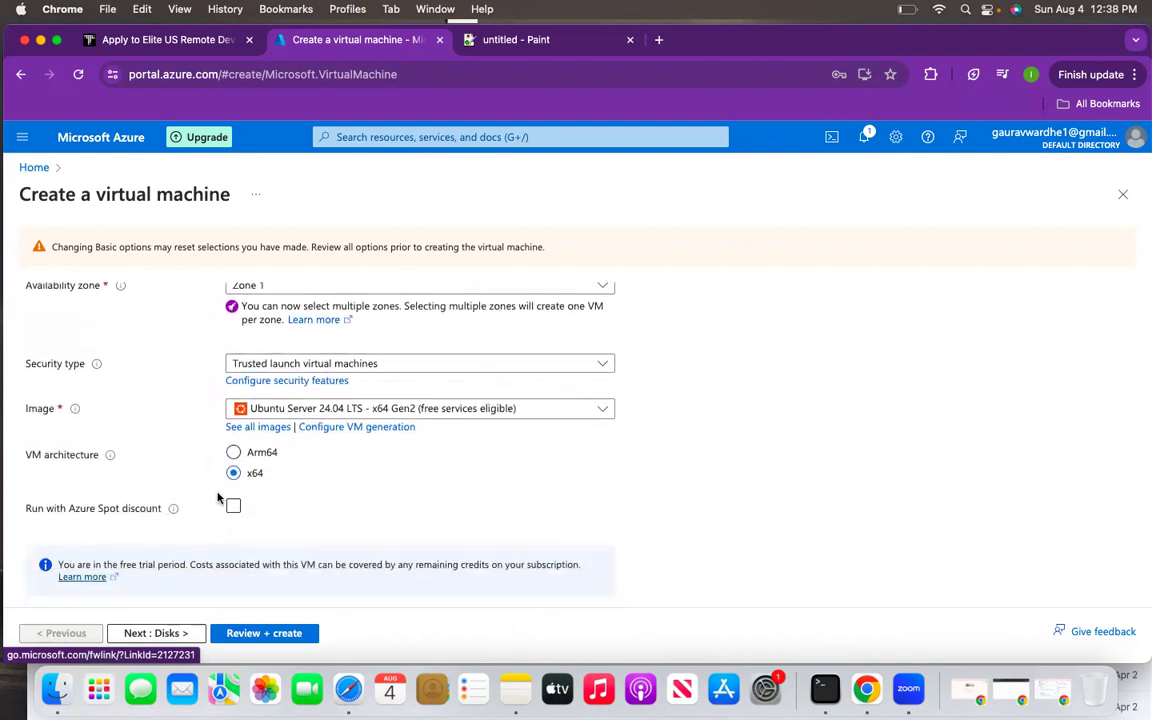
{"action": "scroll", "coordinate": [218, 497], "scroll_direction": "down", "scroll_amount": 3}
{"action": "scroll", "coordinate": [218, 497], "scroll_direction": "down", "scroll_amount": 8}
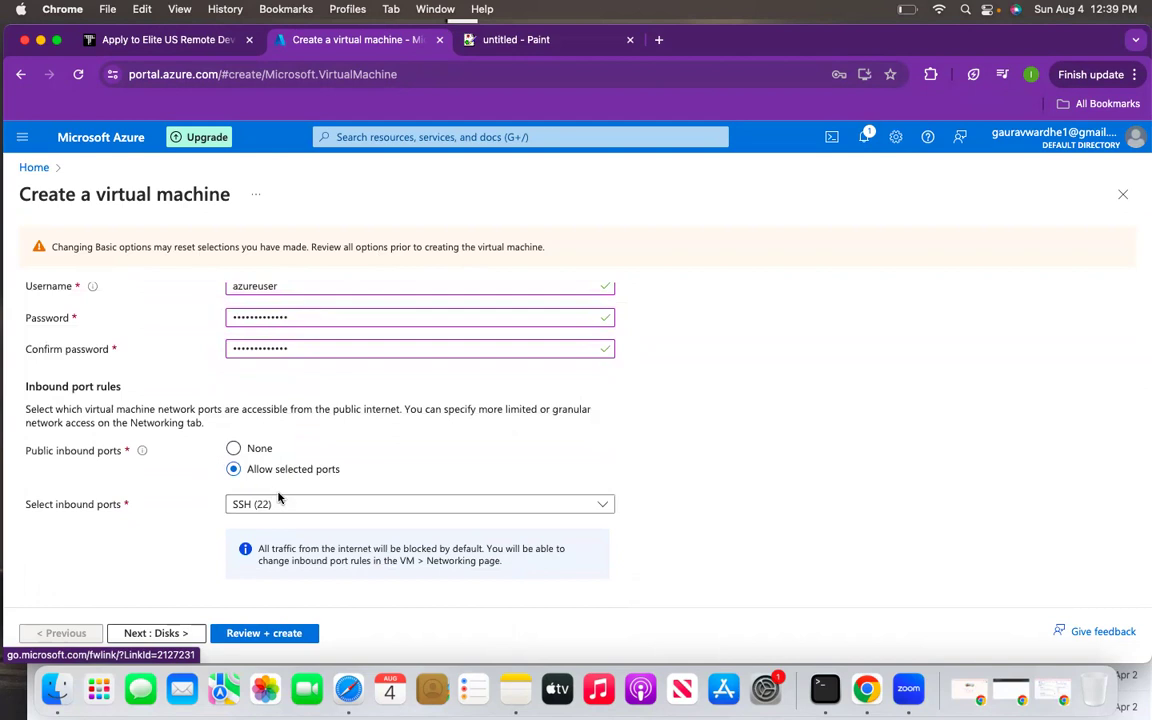
{"action": "left_click", "coordinate": [279, 502]}
{"action": "left_click", "coordinate": [382, 460]}
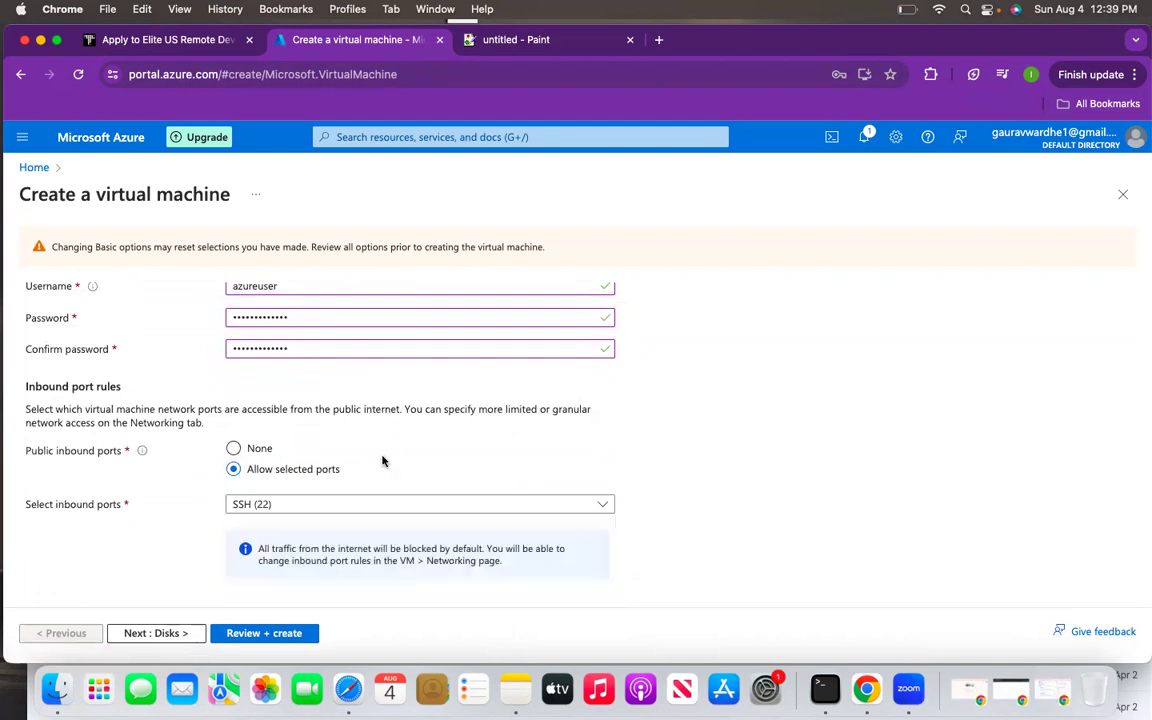
{"action": "left_click", "coordinate": [170, 632]}
{"action": "left_click", "coordinate": [174, 634]}
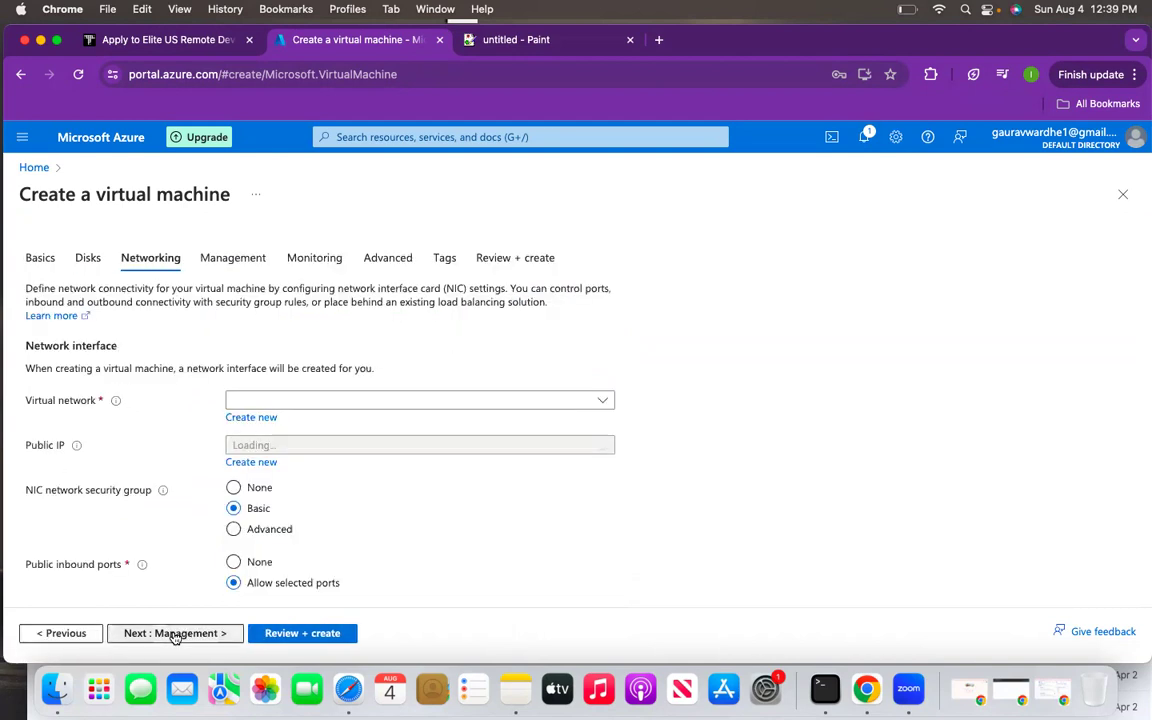
- Find the virtual network list still empty, check notifications, and reload the portal page
{"action": "left_click", "coordinate": [558, 402]}
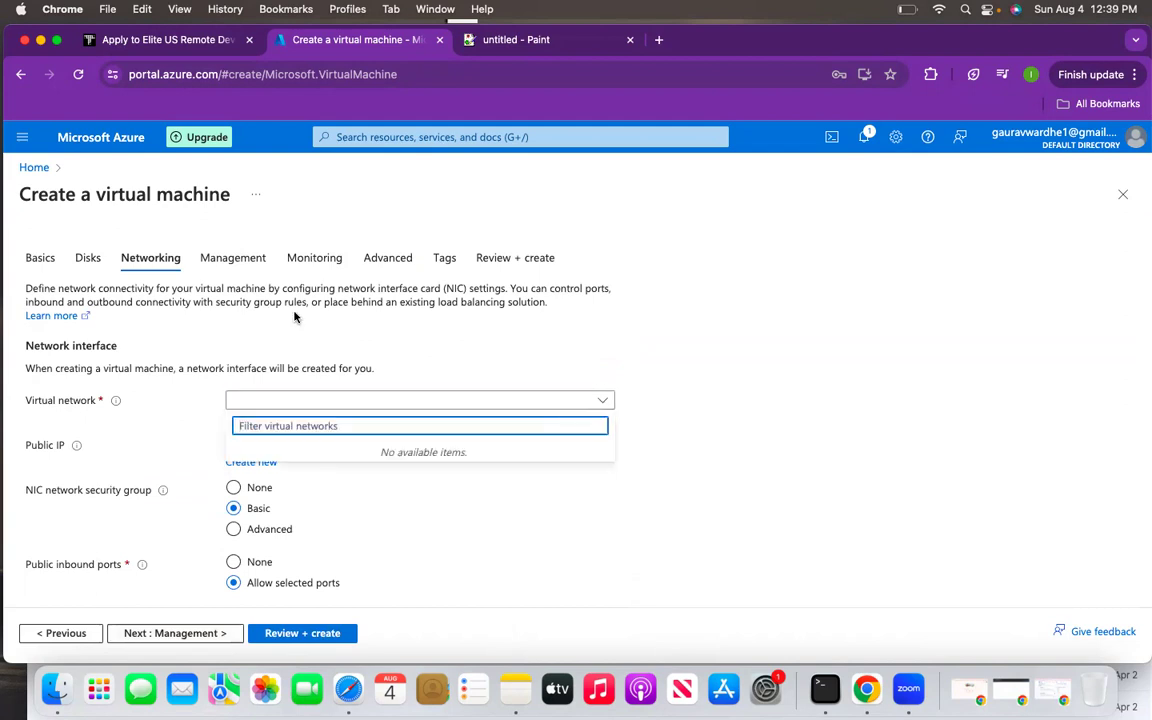
{"action": "left_click", "coordinate": [319, 341]}
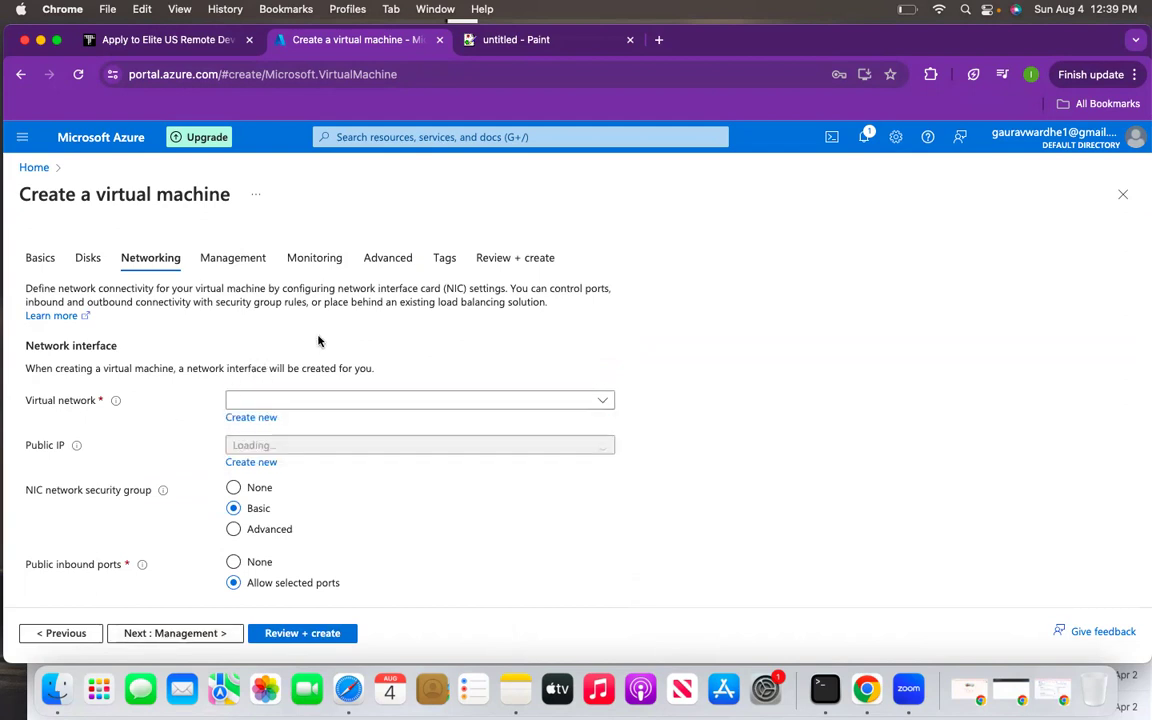
{"action": "left_click", "coordinate": [864, 137]}
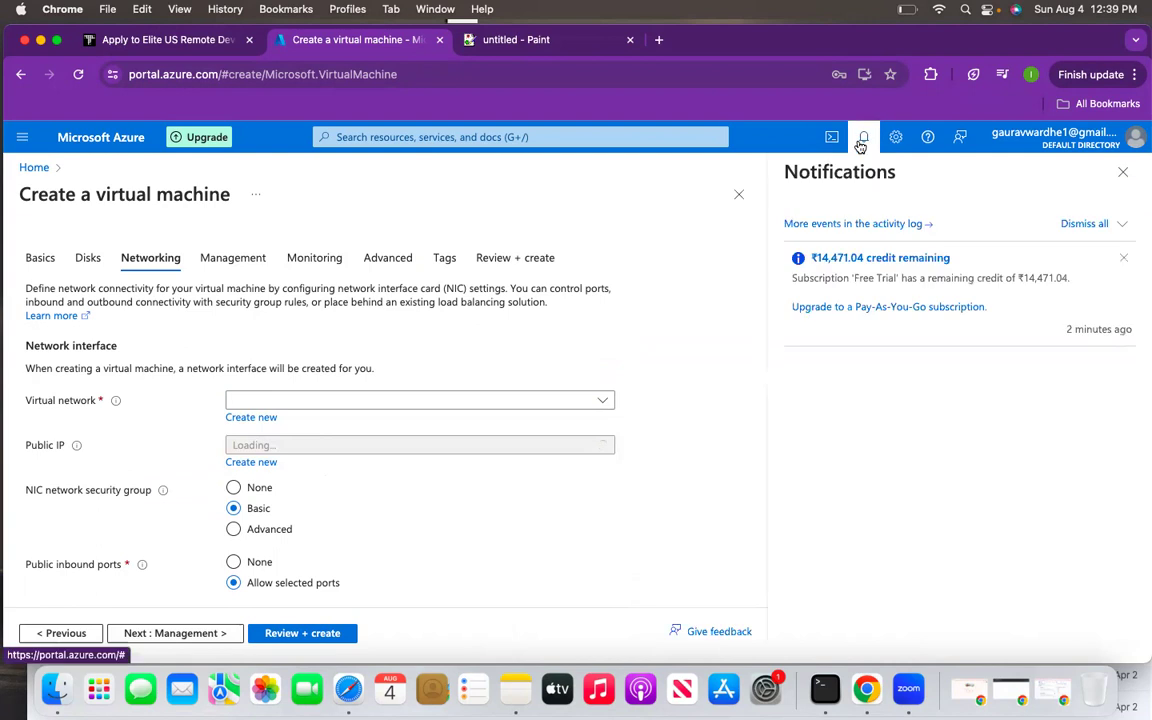
{"action": "left_click", "coordinate": [702, 239]}
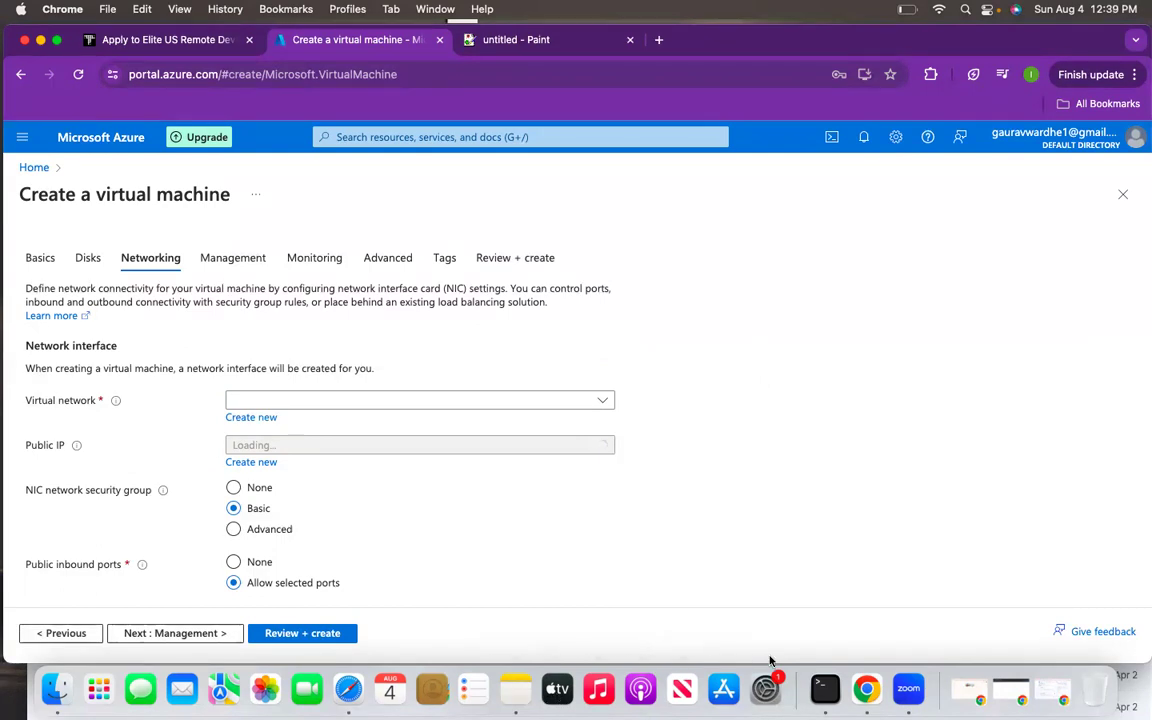
{"action": "key", "text": "ctrl+Tab"}
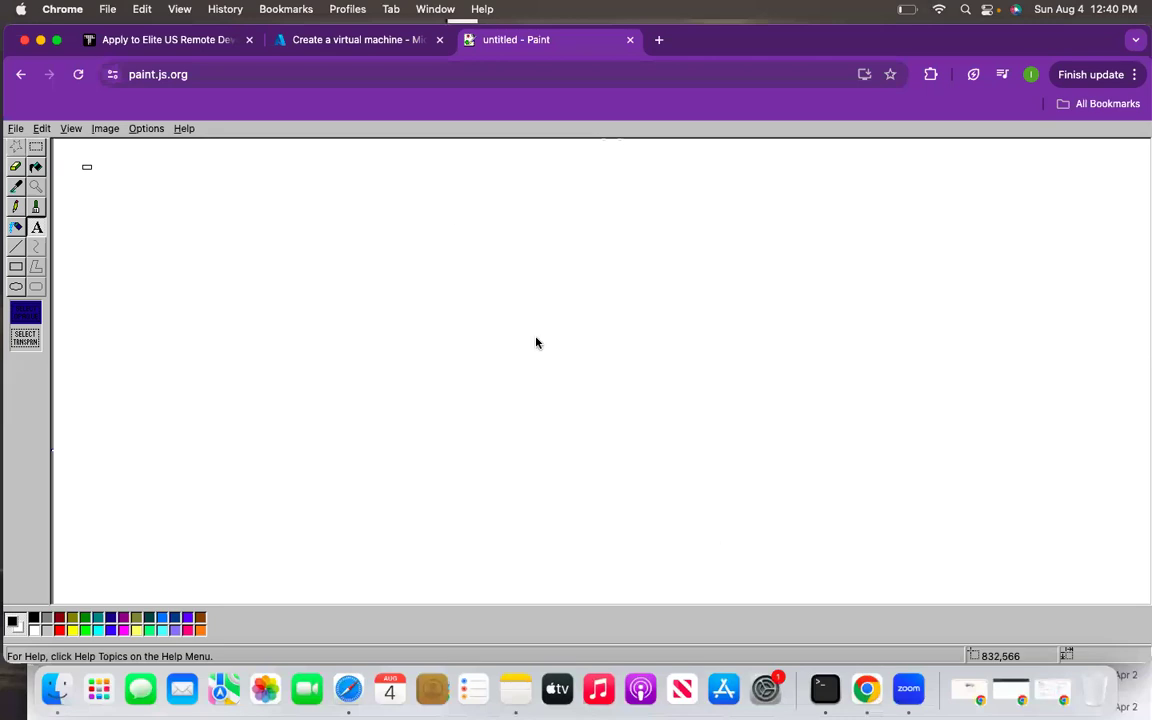
{"action": "left_click", "coordinate": [352, 42]}
{"action": "left_click", "coordinate": [391, 70]}
{"action": "key", "text": "Return"}
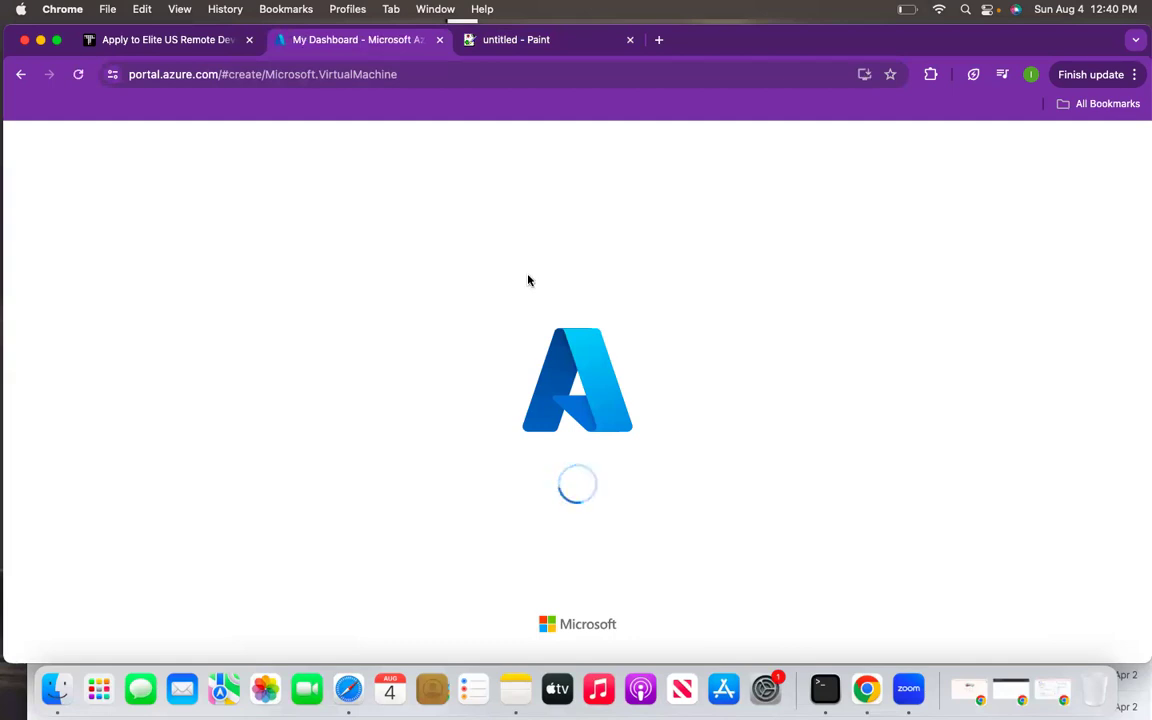
- Dismiss the credit notice, pick resource group test, and name the VM practice-vm-public
{"action": "left_click", "coordinate": [1133, 177]}
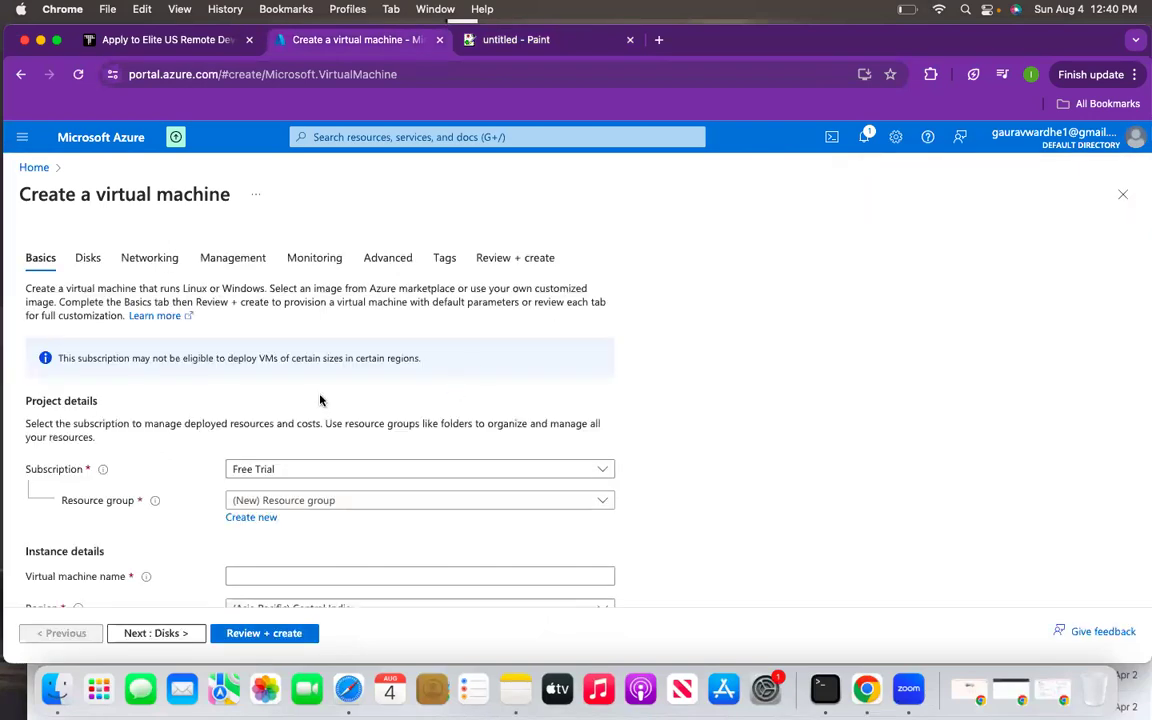
{"action": "scroll", "coordinate": [319, 399], "scroll_direction": "down", "scroll_amount": 3}
{"action": "left_click", "coordinate": [371, 355]}
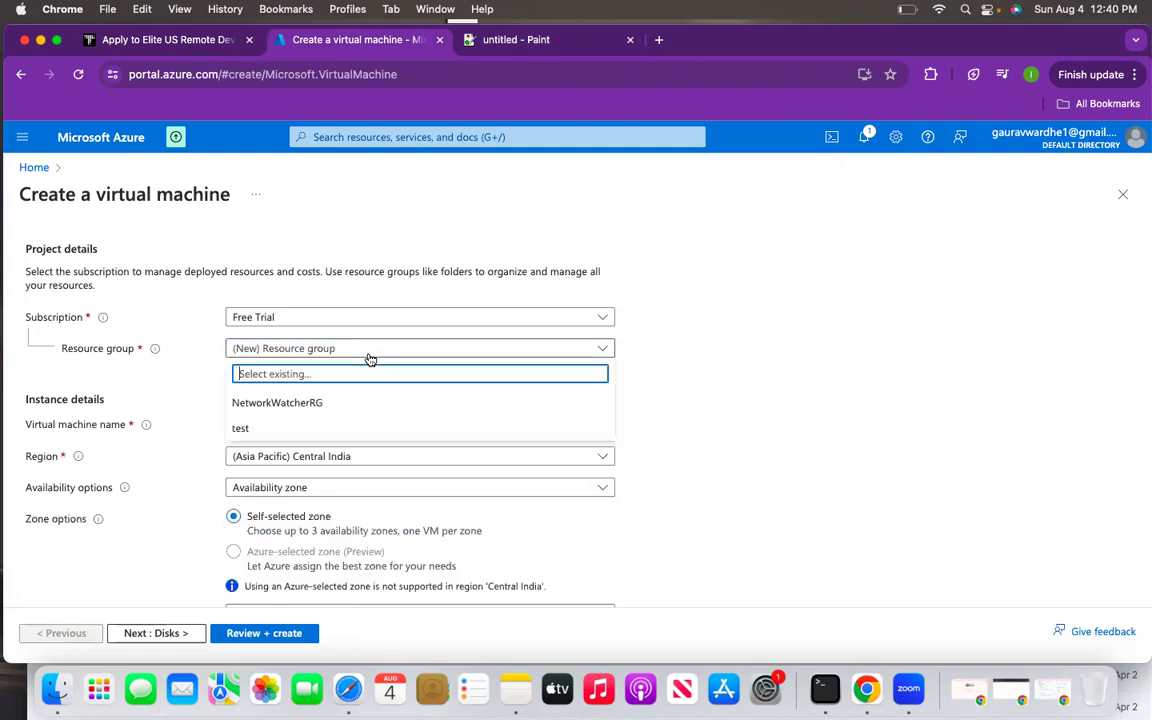
{"action": "left_click", "coordinate": [282, 426]}
{"action": "scroll", "coordinate": [342, 416], "scroll_direction": "down", "scroll_amount": 1}
{"action": "left_click", "coordinate": [342, 401]}
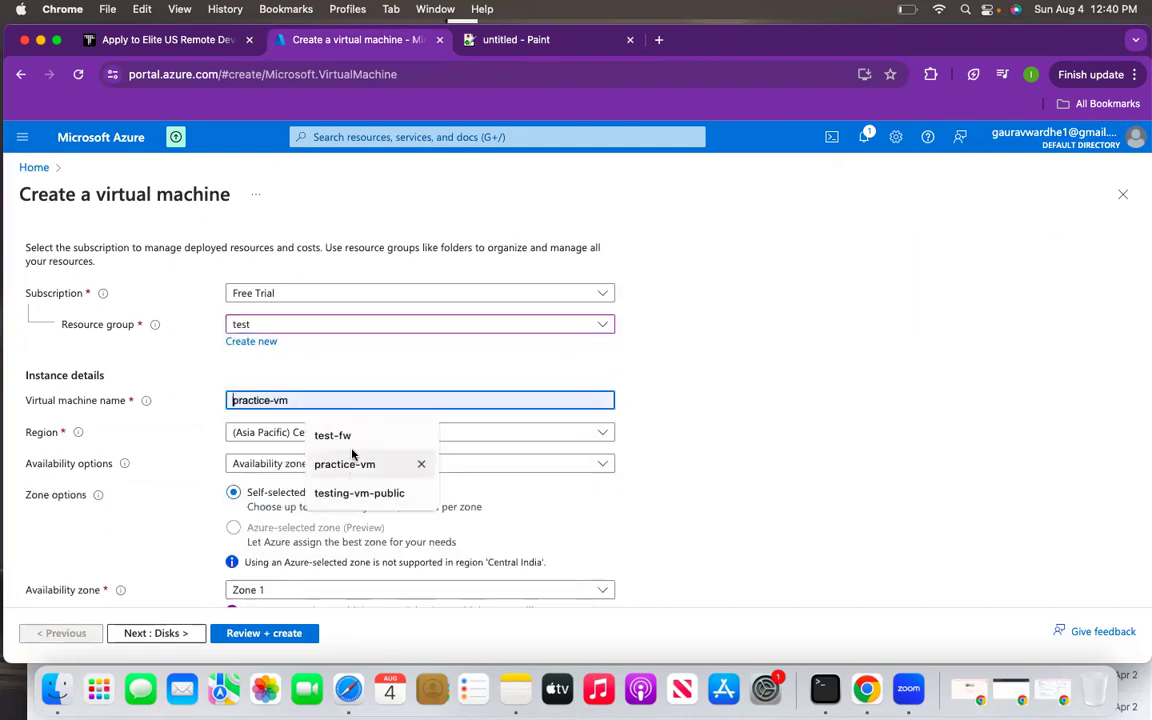
{"action": "left_click", "coordinate": [350, 466]}
{"action": "left_click", "coordinate": [329, 402]}
{"action": "type", "text": "-"}
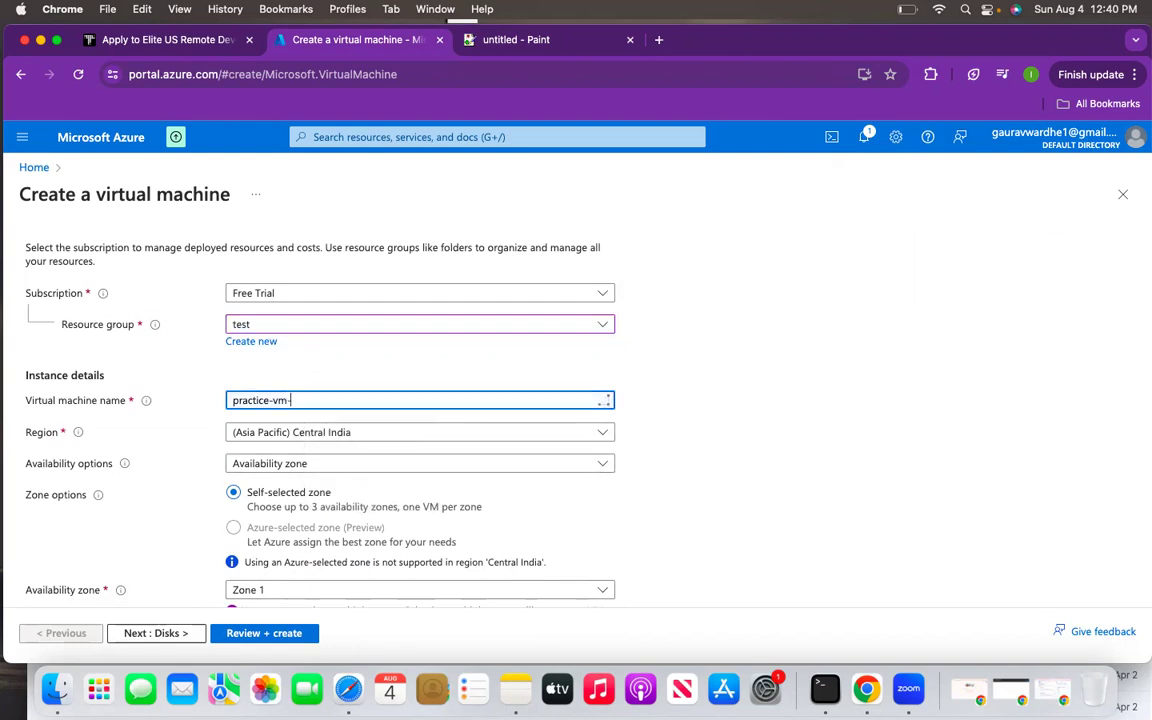
{"action": "type", "text": "public"}
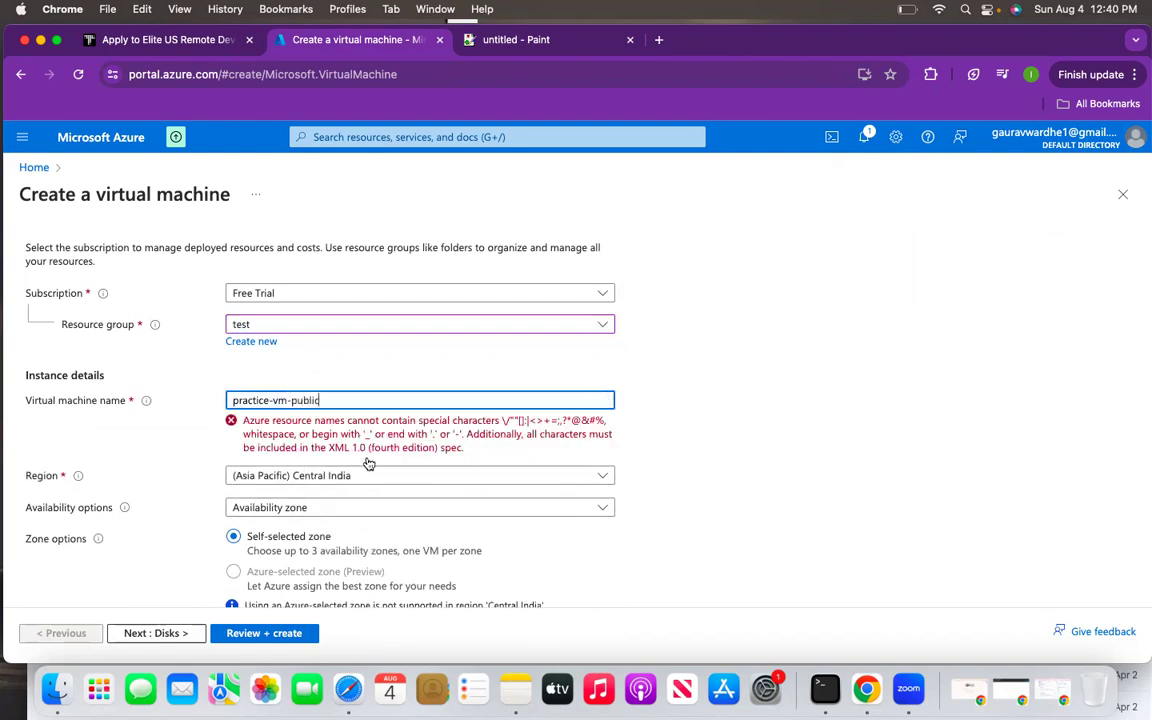
- Set password authentication for azureuser with the password entered and confirmed, then go to Disks
{"action": "scroll", "coordinate": [606, 453], "scroll_direction": "down", "scroll_amount": 3}
{"action": "scroll", "coordinate": [606, 453], "scroll_direction": "down", "scroll_amount": 10}
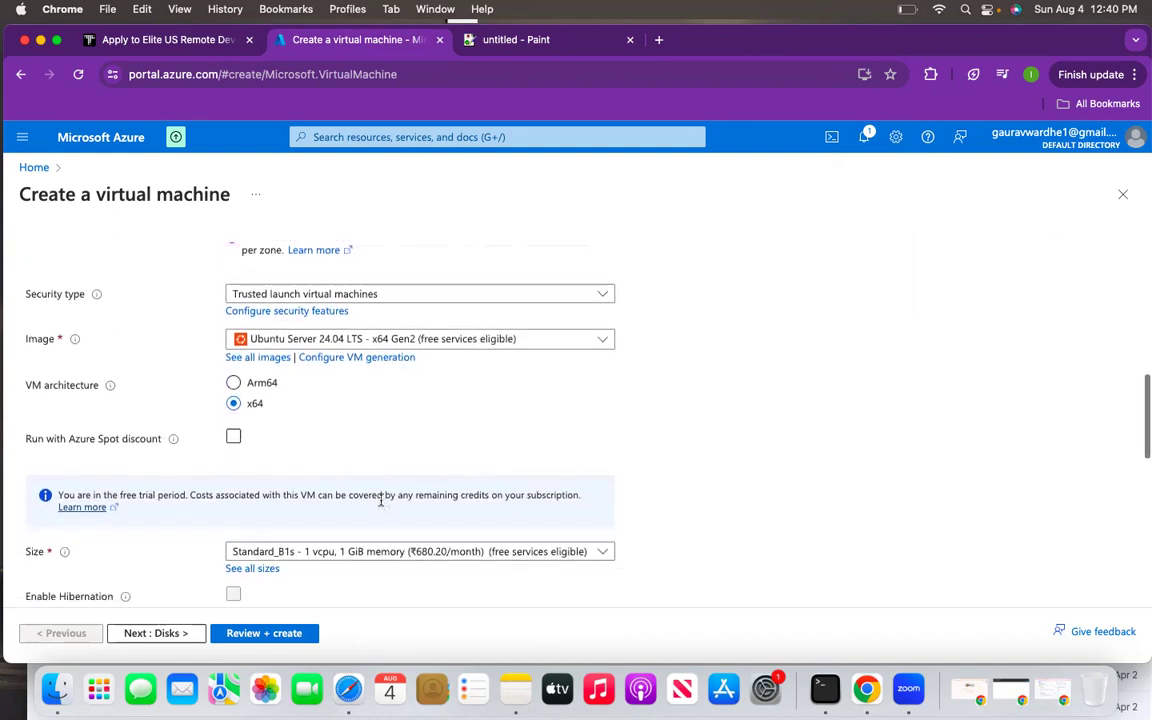
{"action": "scroll", "coordinate": [298, 368], "scroll_direction": "up", "scroll_amount": 4}
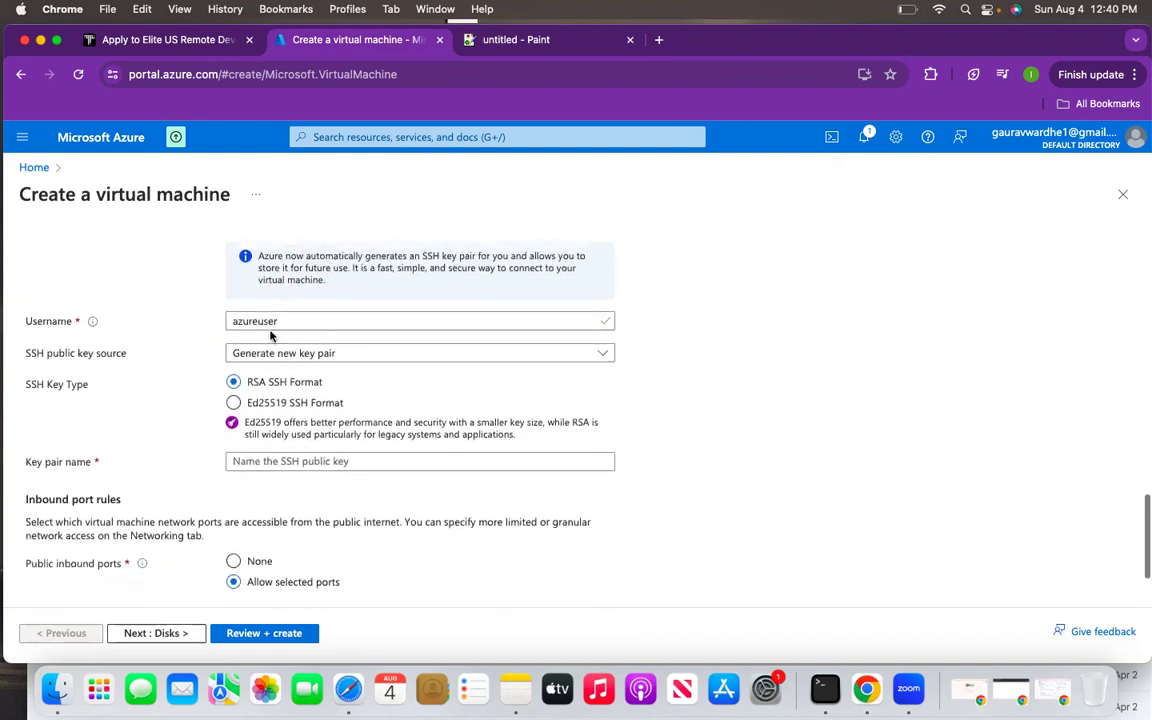
{"action": "left_click", "coordinate": [233, 288]}
{"action": "left_click", "coordinate": [262, 322]}
{"action": "type", "text": "azureuser"}
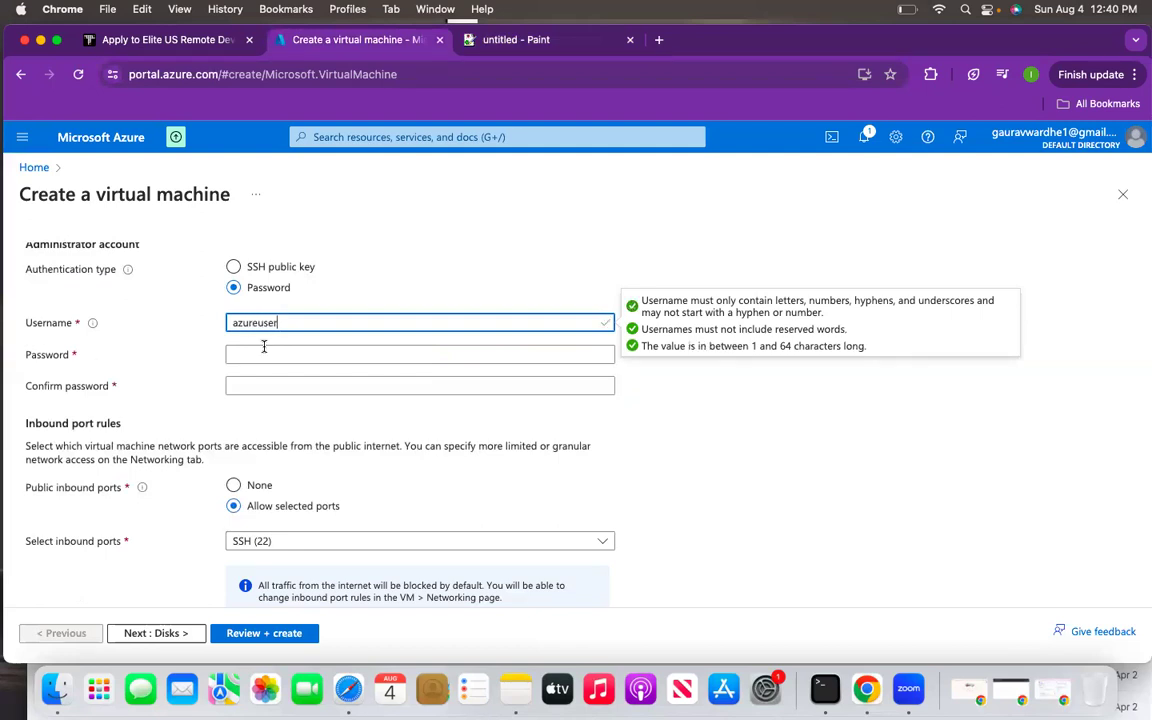
{"action": "left_click", "coordinate": [264, 352]}
{"action": "type", "text": "••••••••••"}
{"action": "left_click", "coordinate": [265, 389]}
{"action": "type", "text": "••••••••••"}
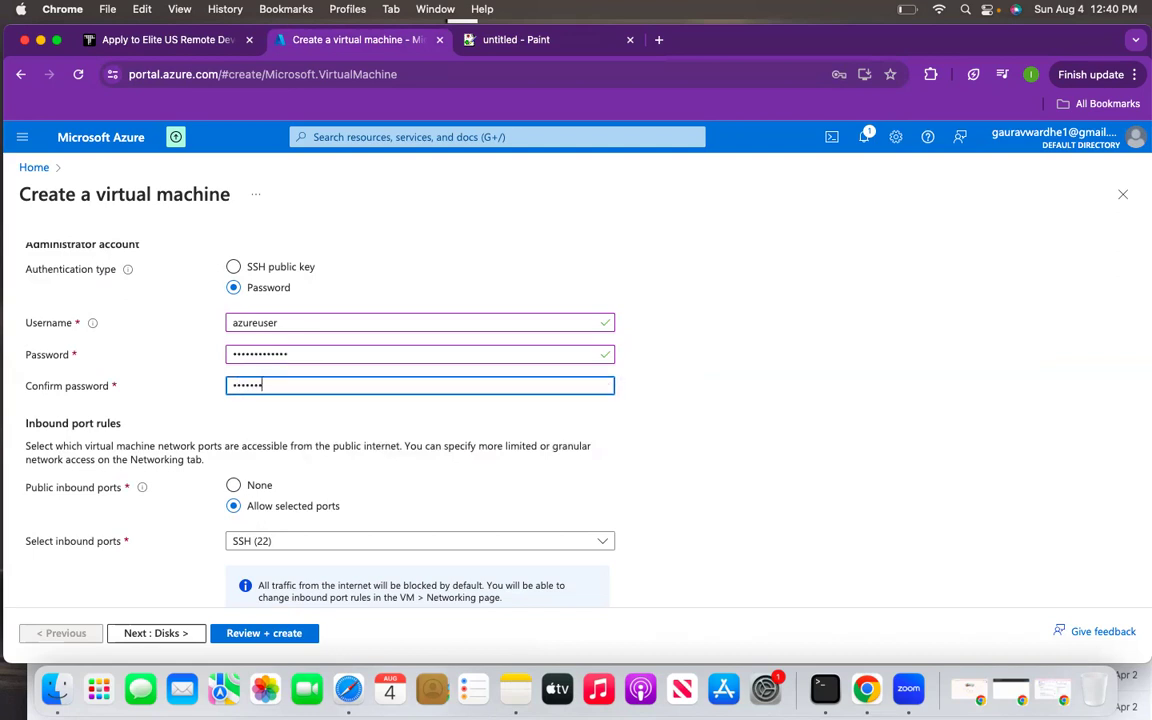
{"action": "left_click", "coordinate": [164, 633]}
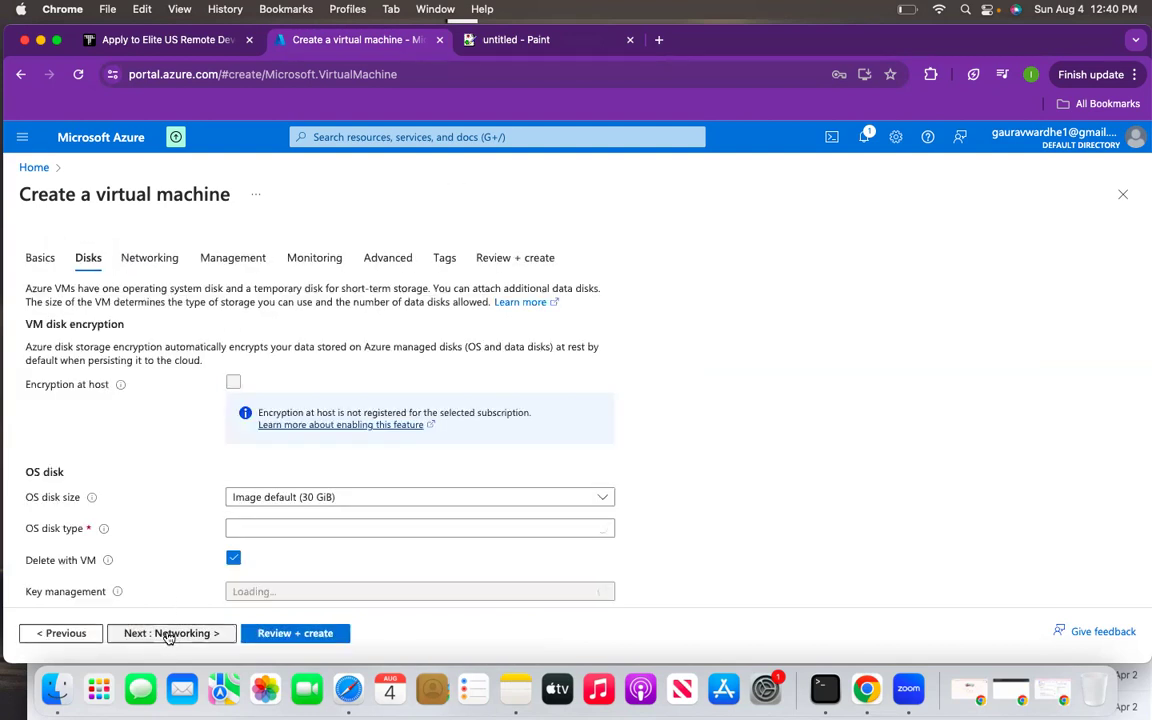
- Uncheck Delete with VM for the OS disk and advance to Networking
{"action": "left_click", "coordinate": [312, 534]}
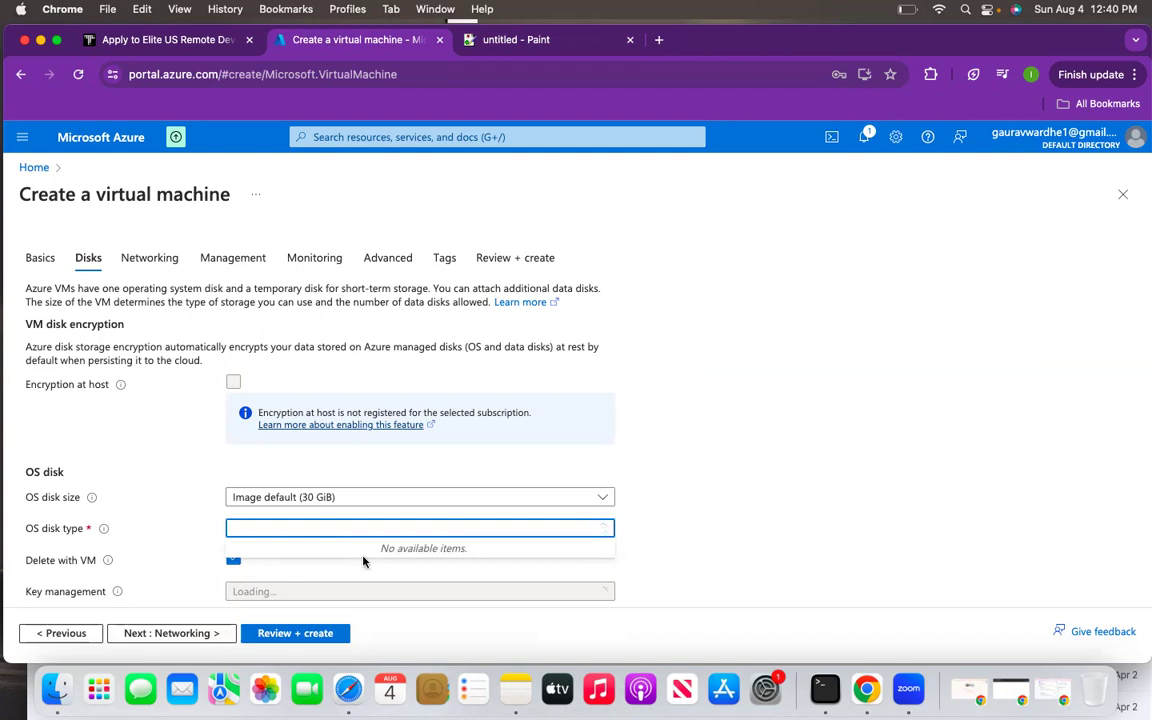
{"action": "left_click", "coordinate": [347, 565]}
{"action": "scroll", "coordinate": [220, 472], "scroll_direction": "down", "scroll_amount": 2}
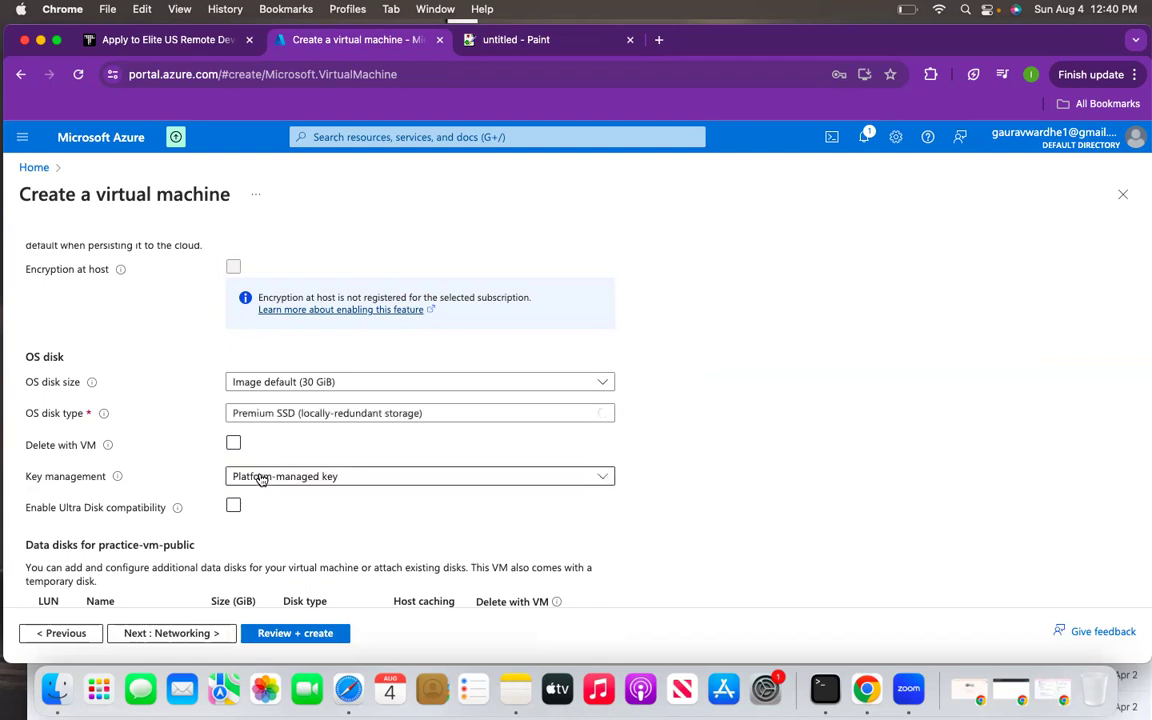
{"action": "scroll", "coordinate": [303, 535], "scroll_direction": "down", "scroll_amount": 3}
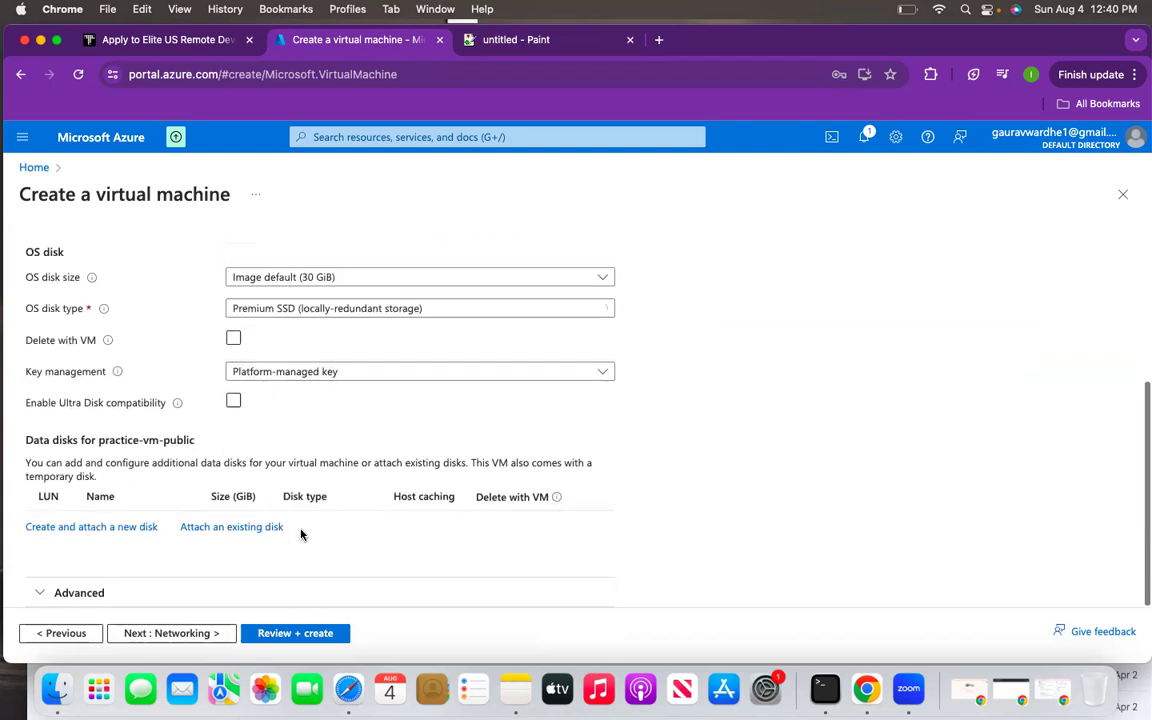
{"action": "left_click", "coordinate": [155, 633]}
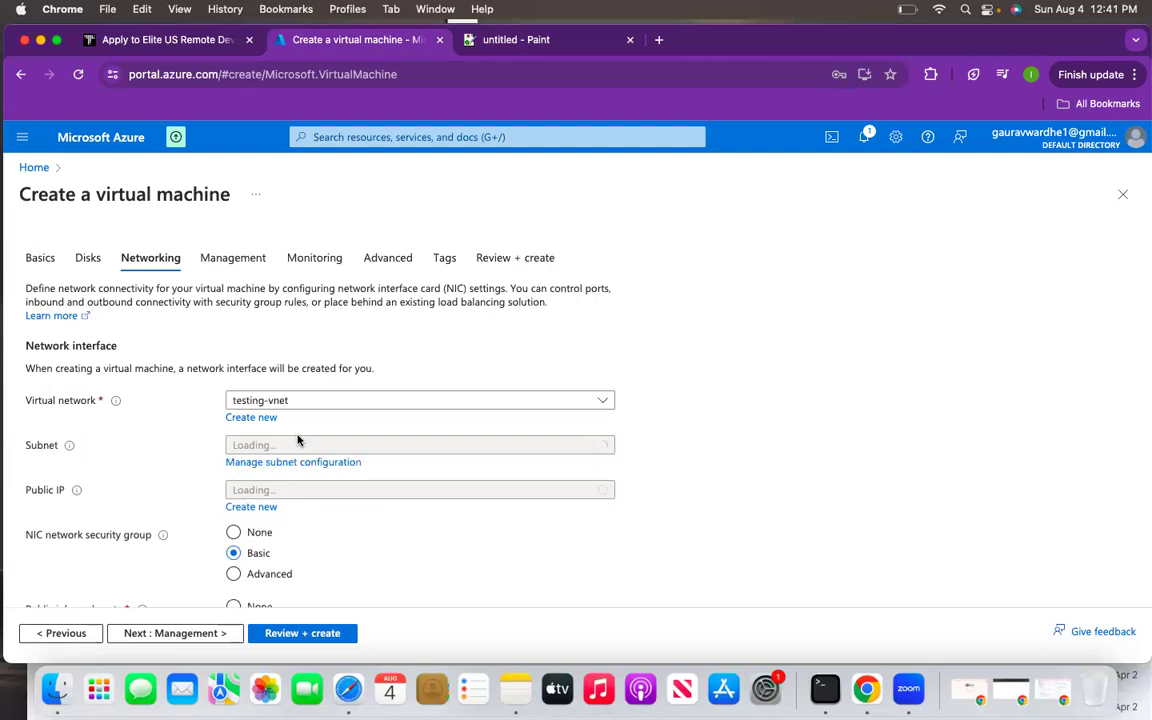
- Select testing-vnet as the virtual network and public-subnet as the subnet
{"action": "left_click", "coordinate": [304, 402]}
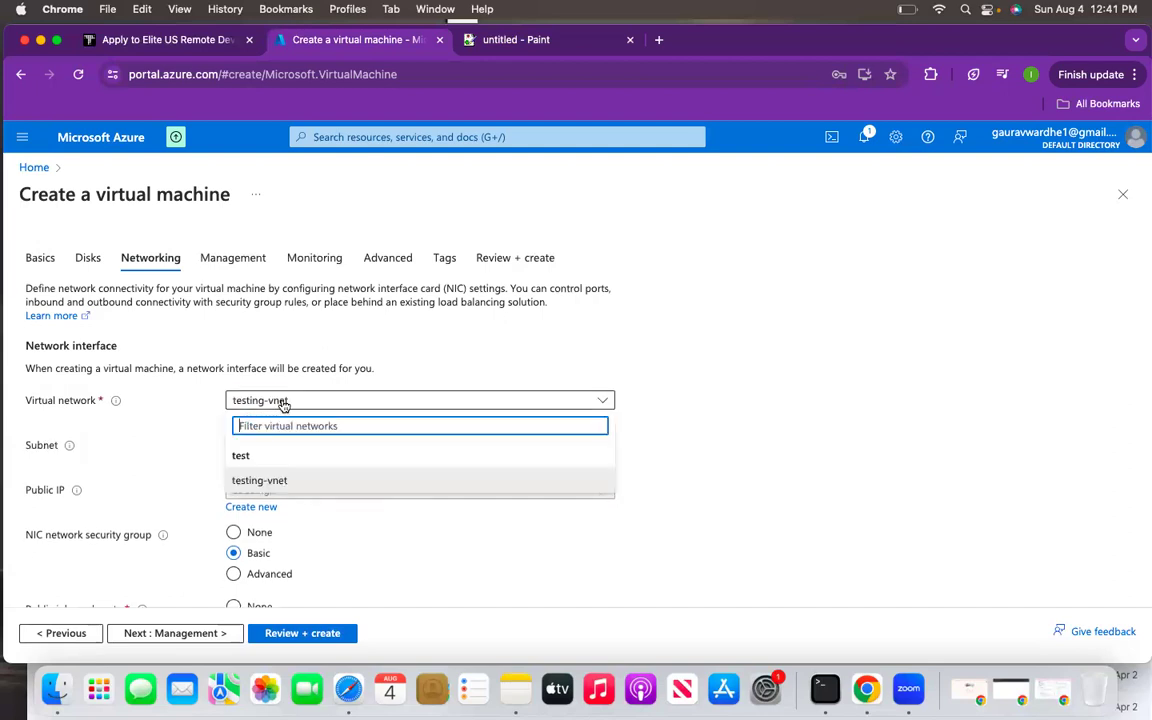
{"action": "left_click", "coordinate": [274, 482]}
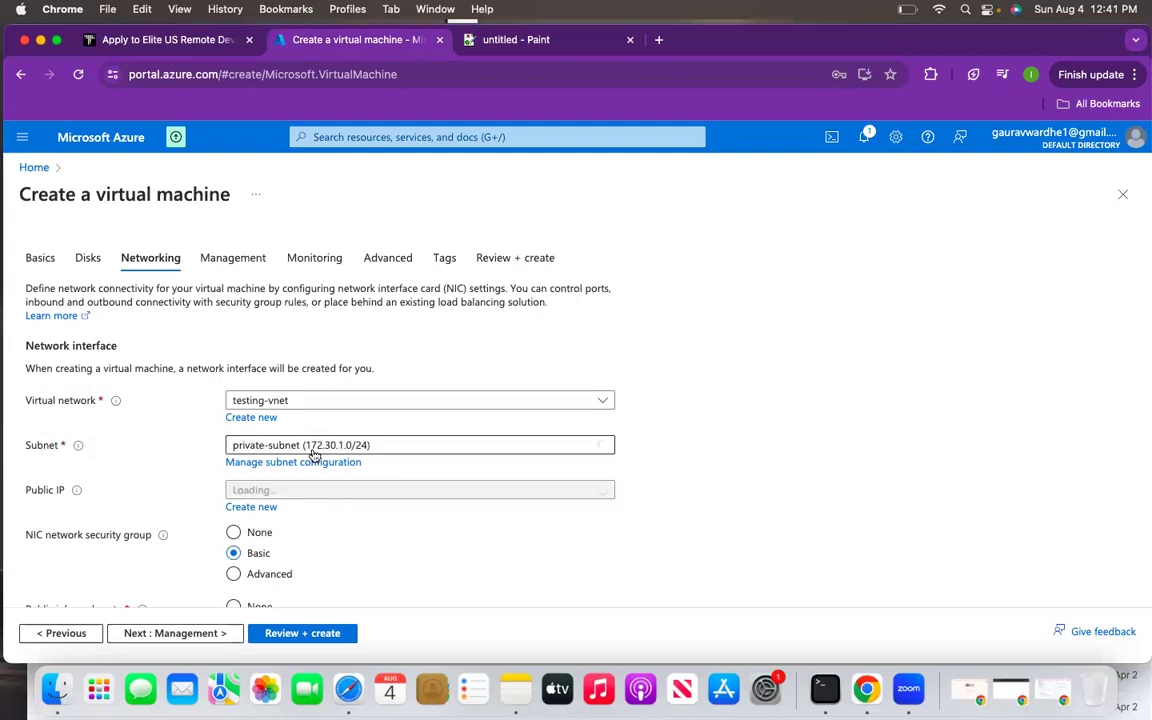
{"action": "left_click", "coordinate": [391, 445]}
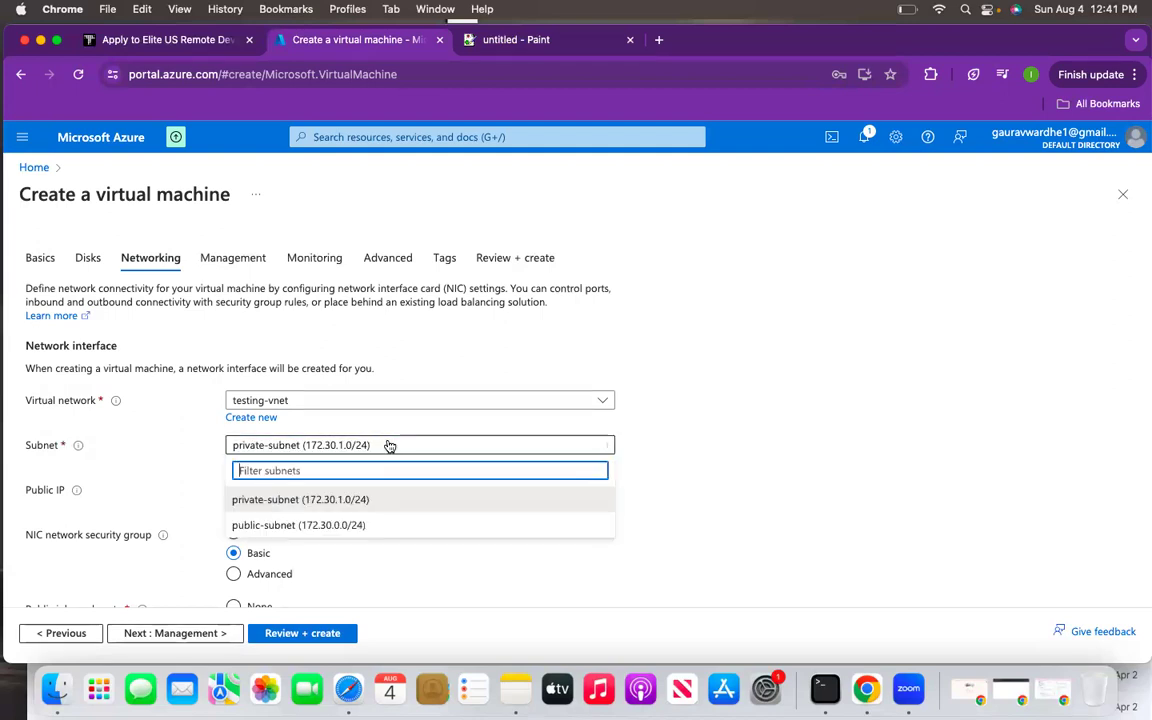
{"action": "left_click", "coordinate": [295, 525]}
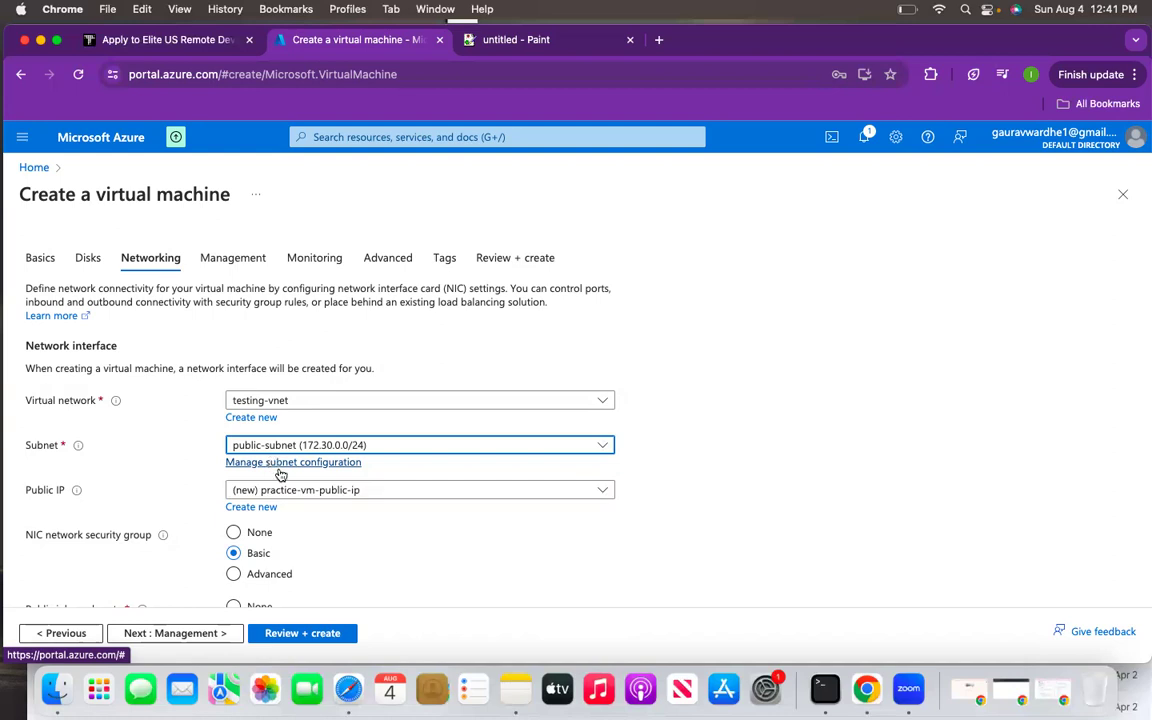
- Keep the new practice-vm-public-ip public IP and proceed to Review + create
{"action": "left_click", "coordinate": [319, 492]}
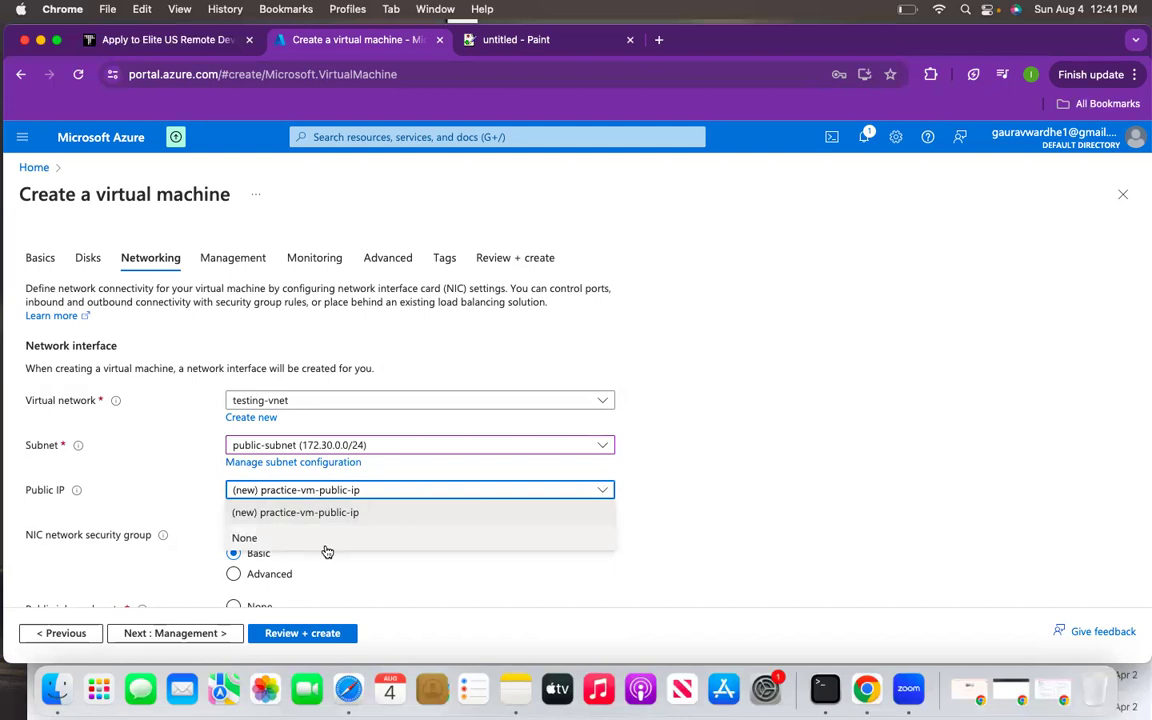
{"action": "left_click", "coordinate": [300, 512]}
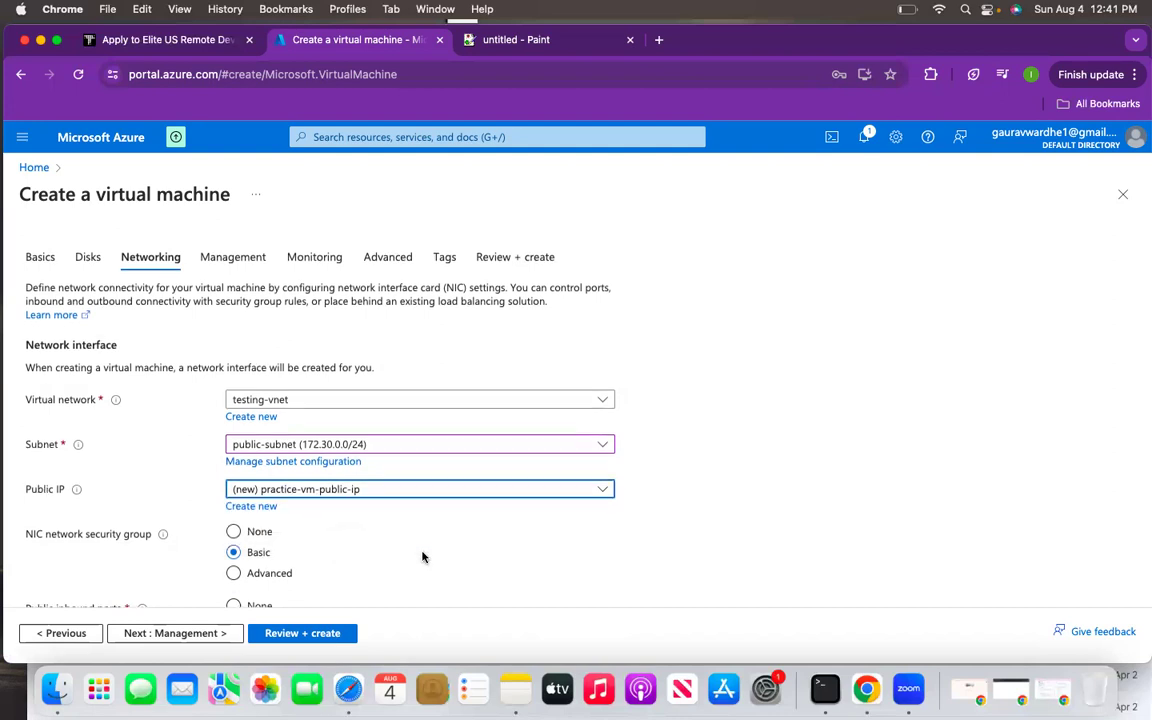
{"action": "scroll", "coordinate": [330, 530], "scroll_direction": "down", "scroll_amount": 1}
{"action": "left_click", "coordinate": [342, 486]}
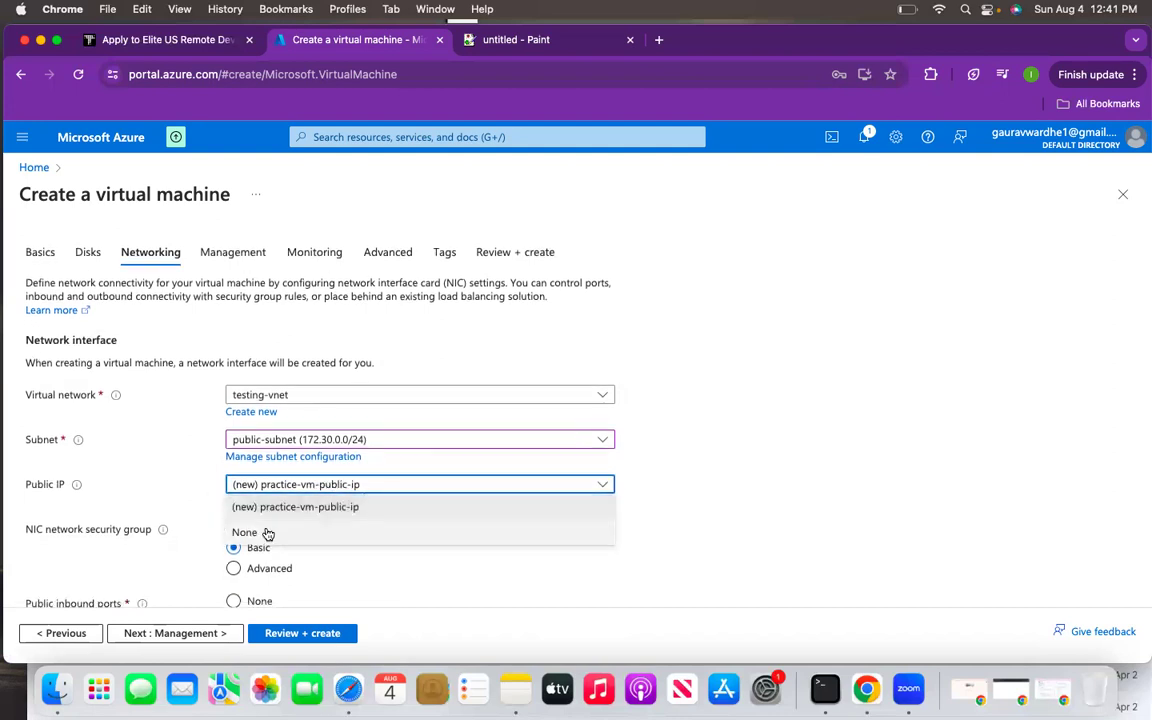
{"action": "left_click", "coordinate": [369, 593]}
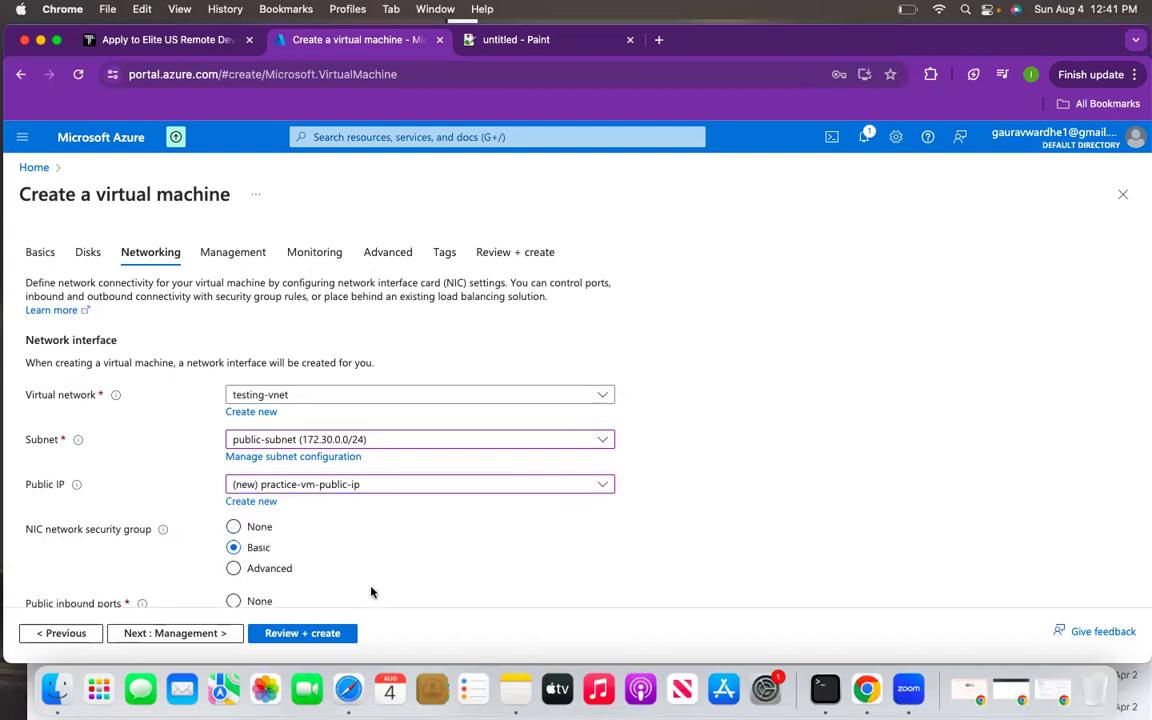
{"action": "left_click", "coordinate": [386, 484]}
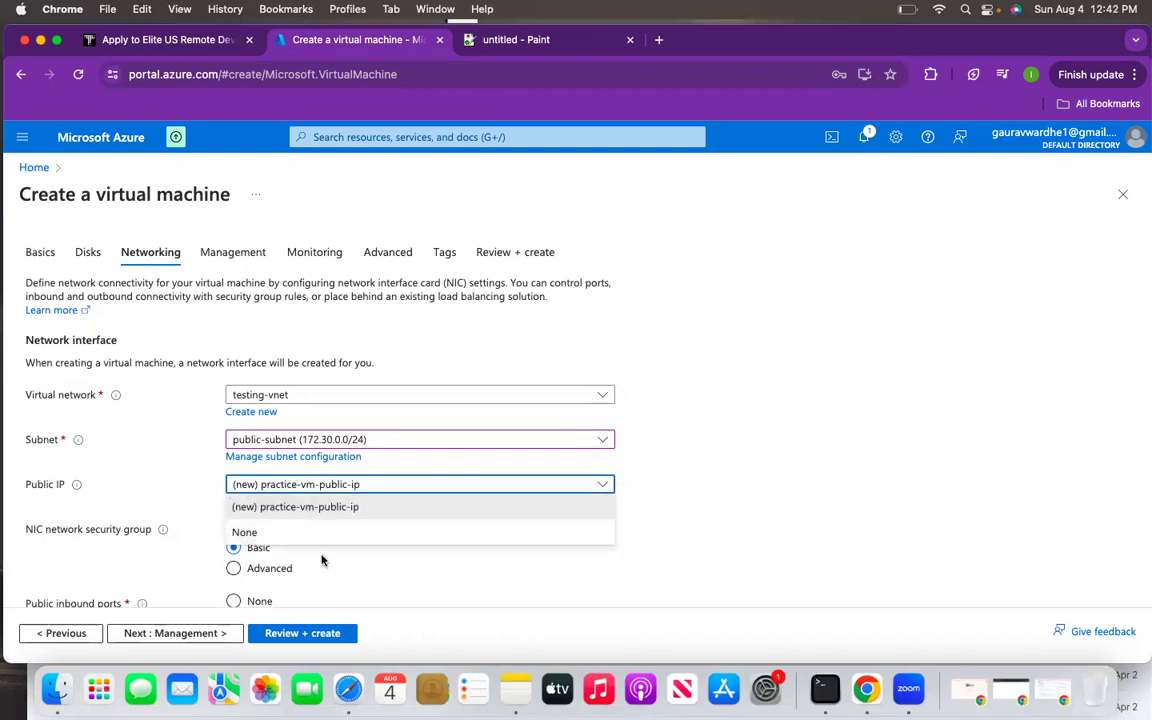
{"action": "left_click", "coordinate": [334, 563]}
{"action": "scroll", "coordinate": [226, 596], "scroll_direction": "down", "scroll_amount": 10}
{"action": "left_click", "coordinate": [287, 635]}
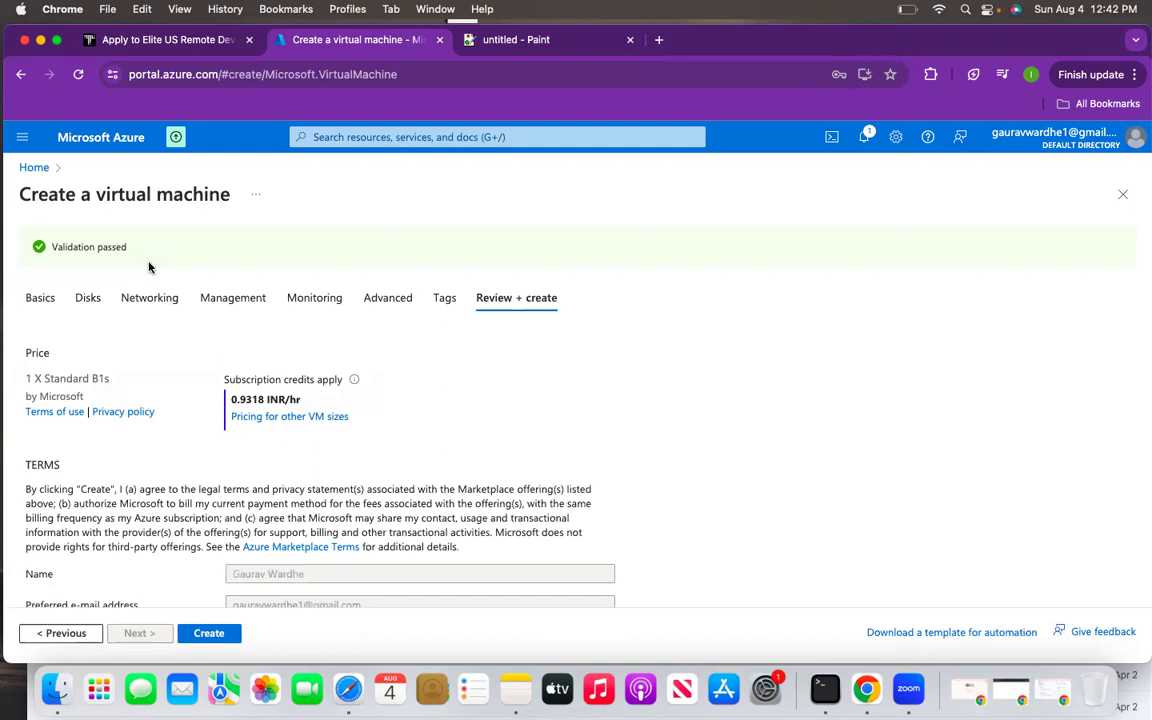
- Create the validated Standard B1s VM and wait until its deployment completes
{"action": "left_click", "coordinate": [212, 633]}
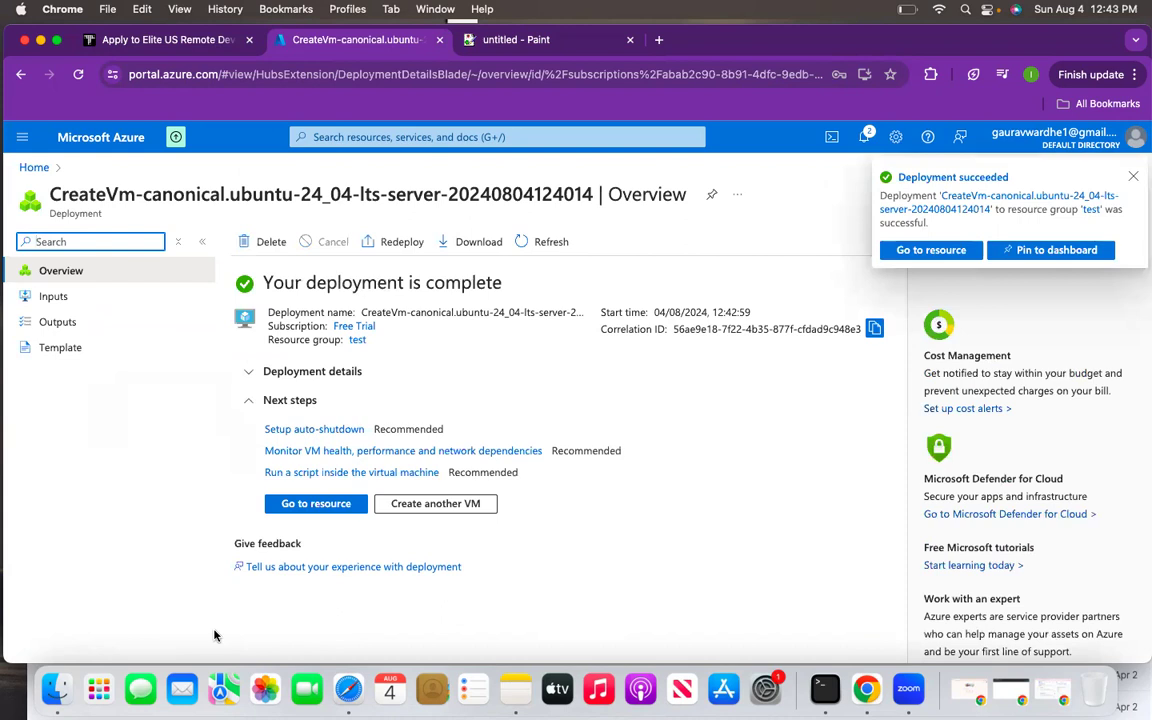
- Open practice-vm-public's overview, copy public IP 98.70.72.37, and maximize Terminal
{"action": "left_click", "coordinate": [333, 502]}
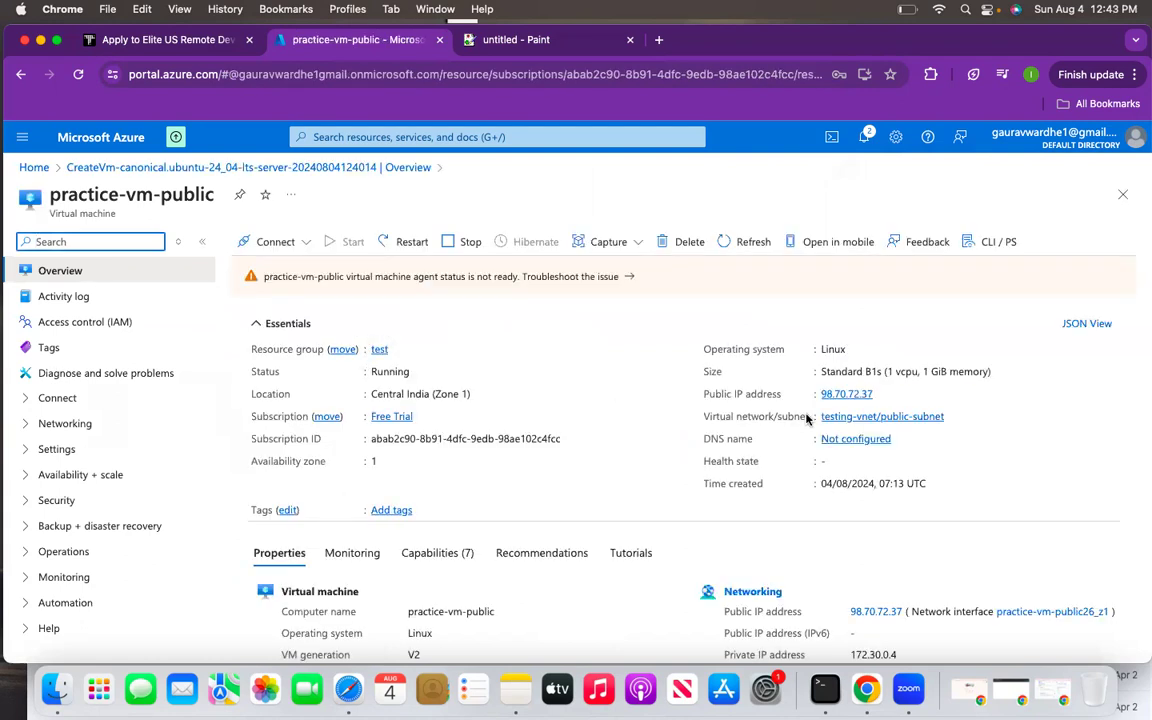
{"action": "left_click", "coordinate": [884, 396]}
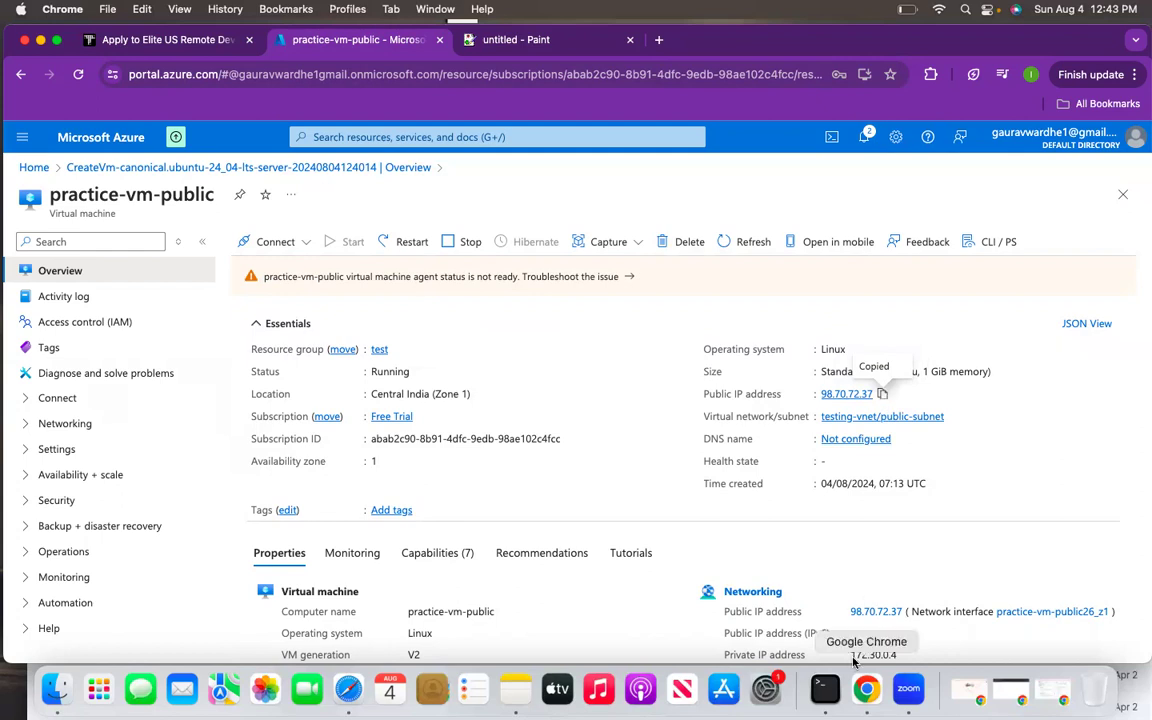
{"action": "left_click", "coordinate": [825, 688]}
{"action": "left_click", "coordinate": [552, 224]}
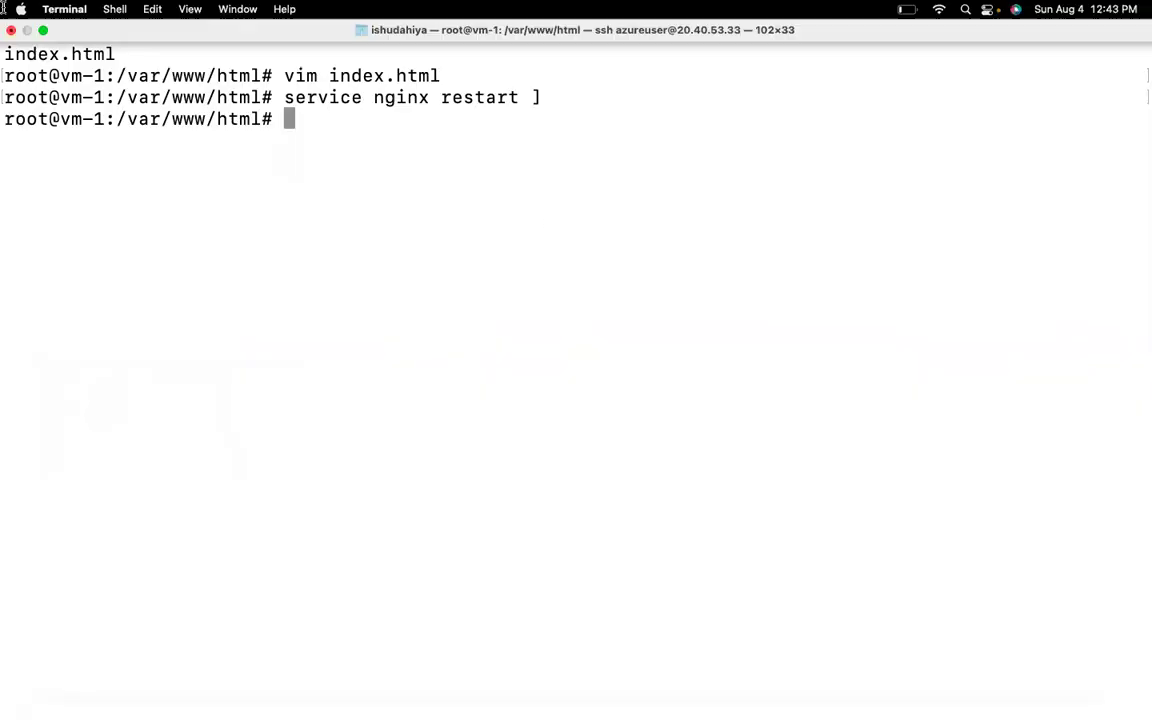
- Terminate the old SSH window and open a fresh full-screen Terminal with larger text
{"action": "left_click", "coordinate": [10, 28]}
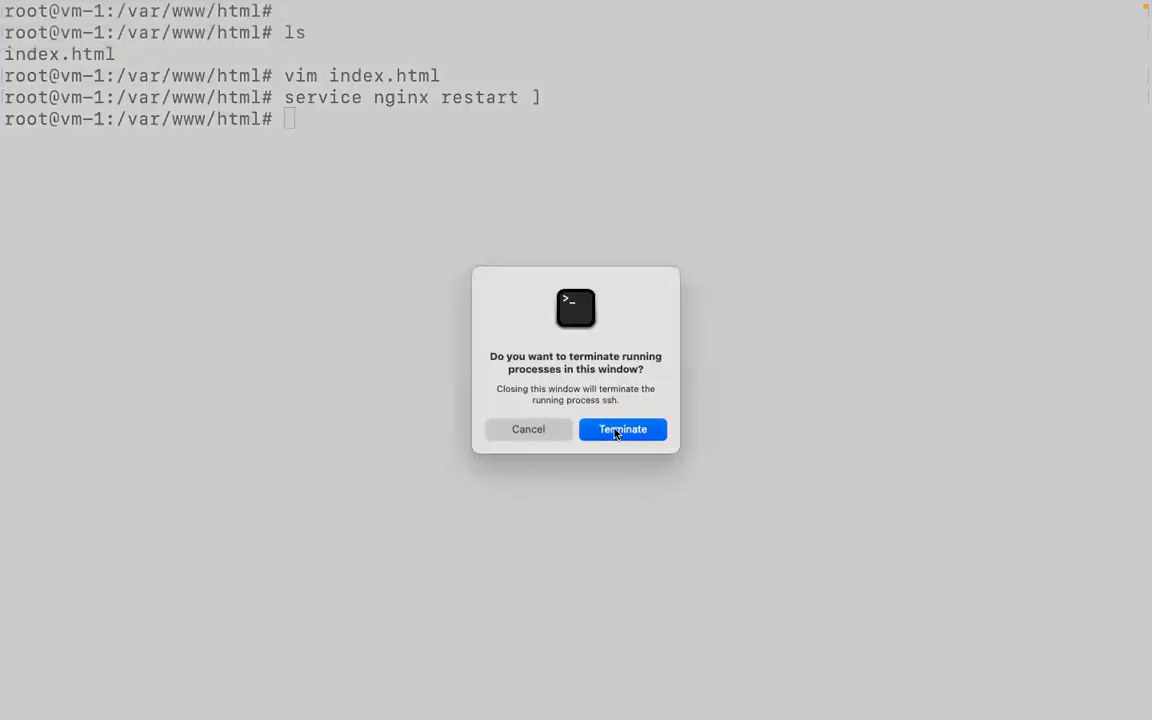
{"action": "left_click", "coordinate": [616, 432]}
{"action": "left_click", "coordinate": [825, 688]}
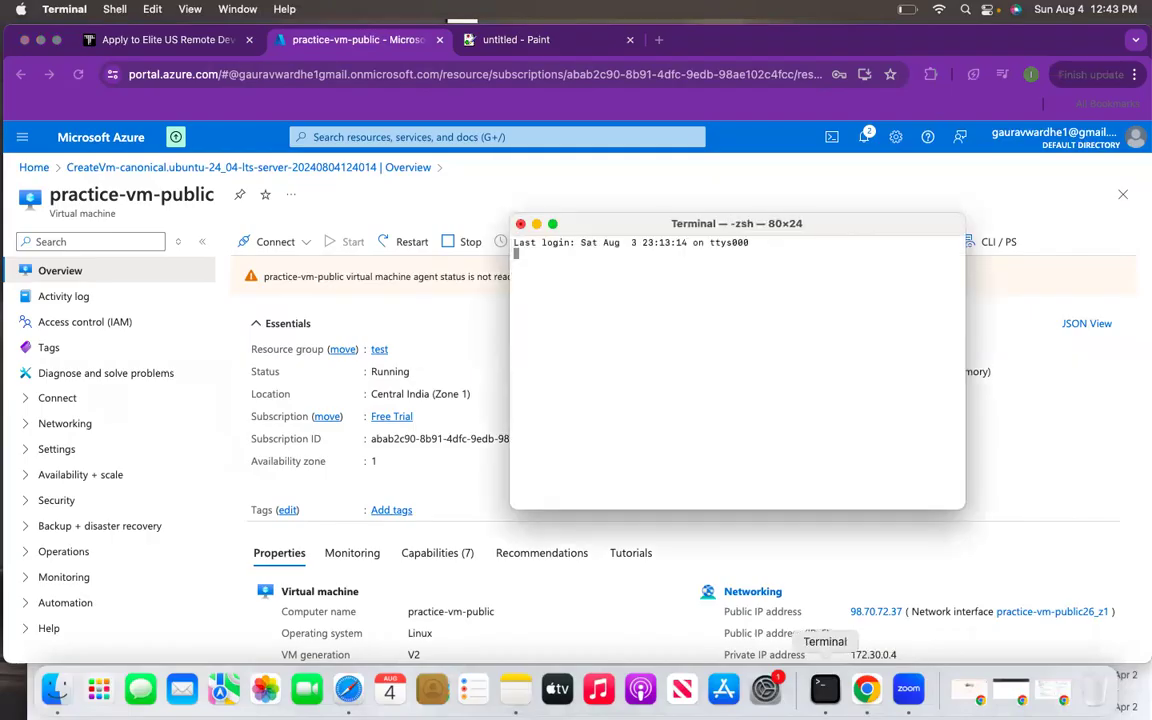
{"action": "left_click", "coordinate": [552, 224]}
{"action": "key", "text": "super+plus"}
{"action": "key", "text": "super+plus"}
{"action": "key", "text": "super+plus"}
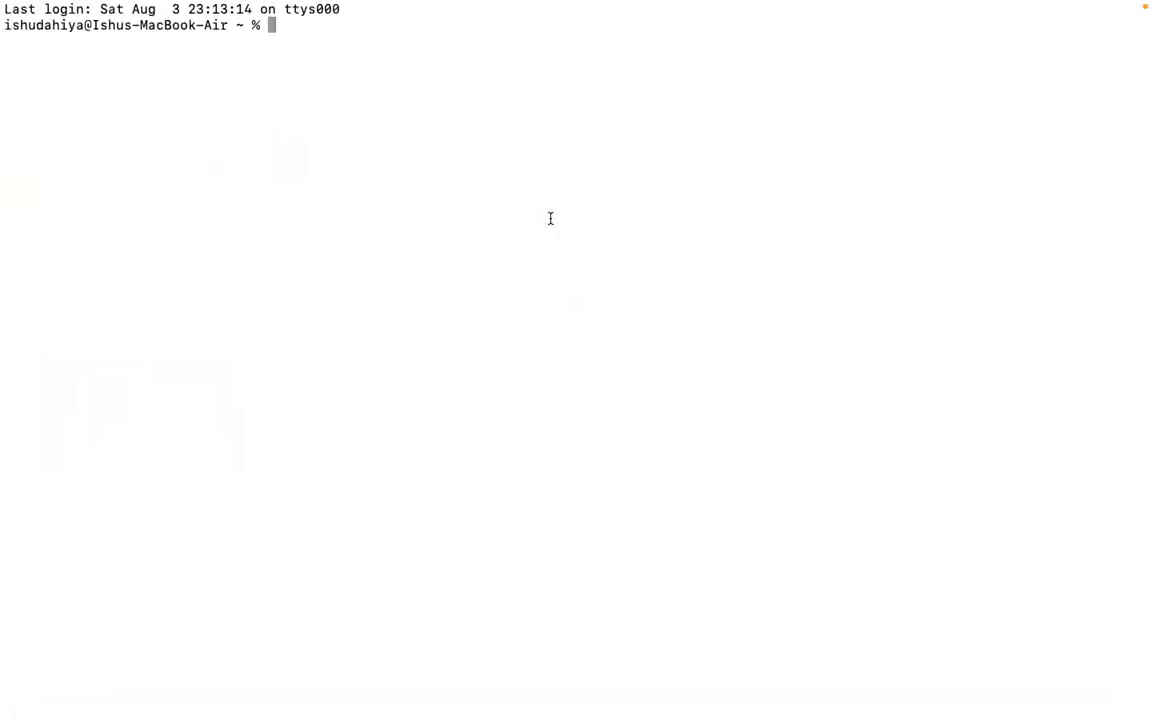
- SSH as azureuser to the pasted IP 98.70.72.37, accept the fingerprint, and enter the password
{"action": "type", "text": "ssh "}
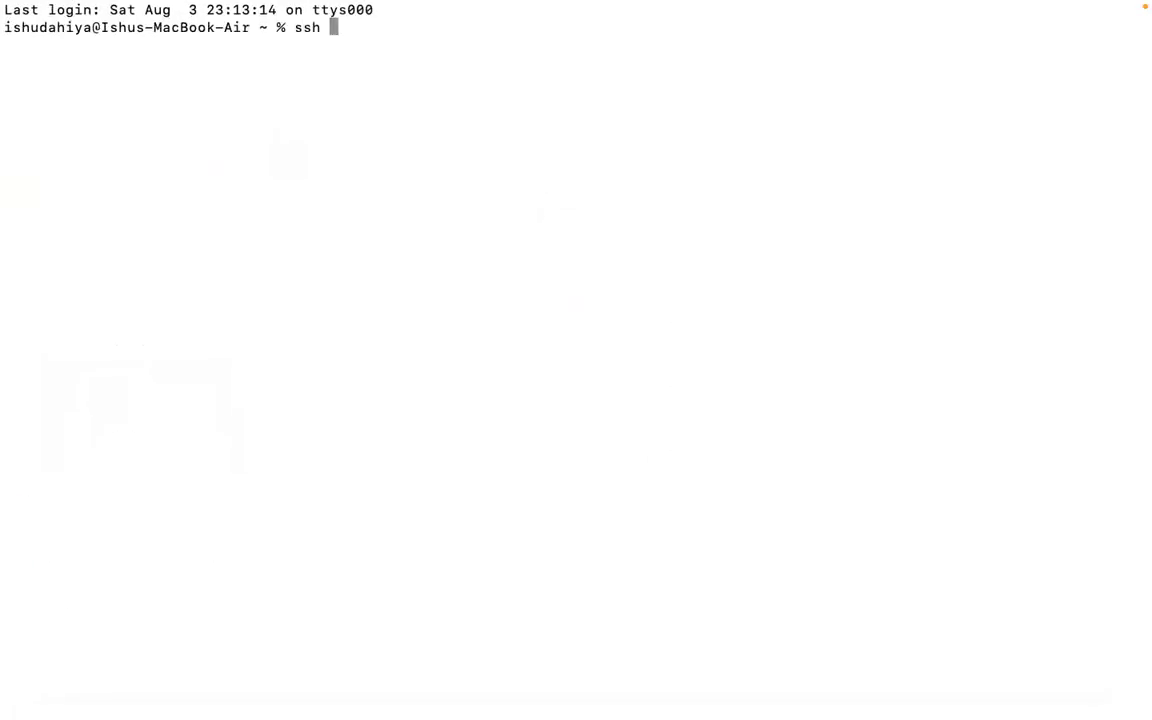
{"action": "type", "text": "azureuser@"}
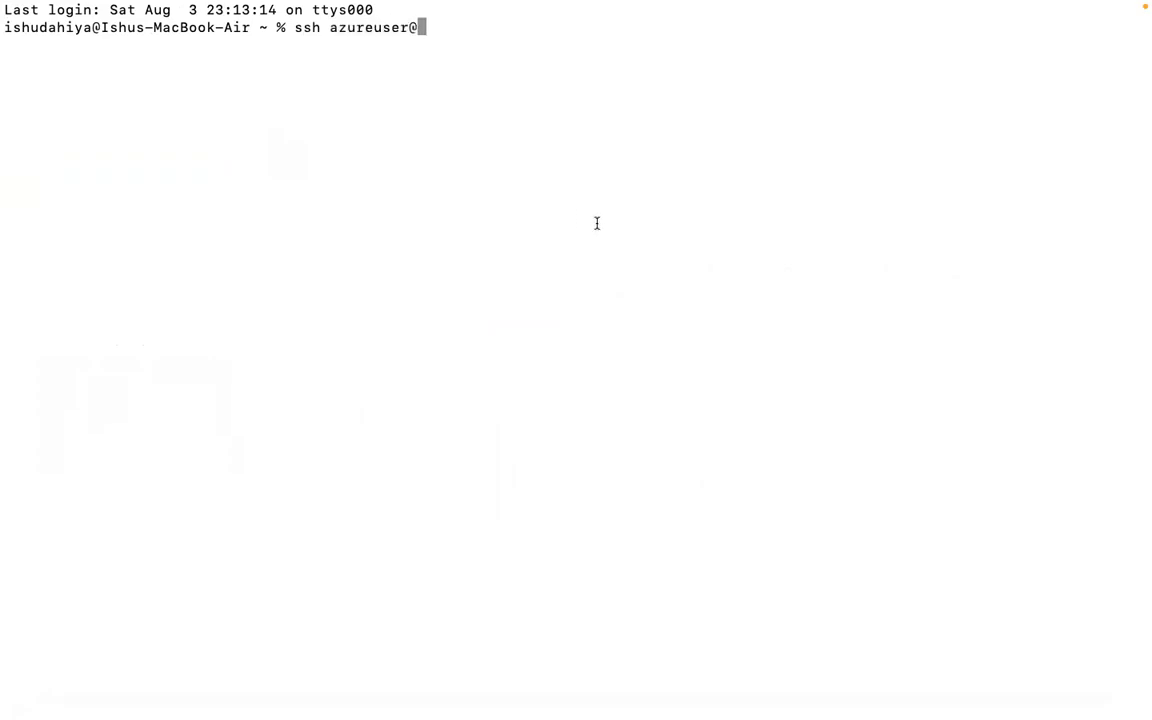
{"action": "right_click", "coordinate": [597, 226]}
{"action": "left_click", "coordinate": [617, 249]}
{"action": "key", "text": "Return"}
{"action": "type", "text": "yes"}
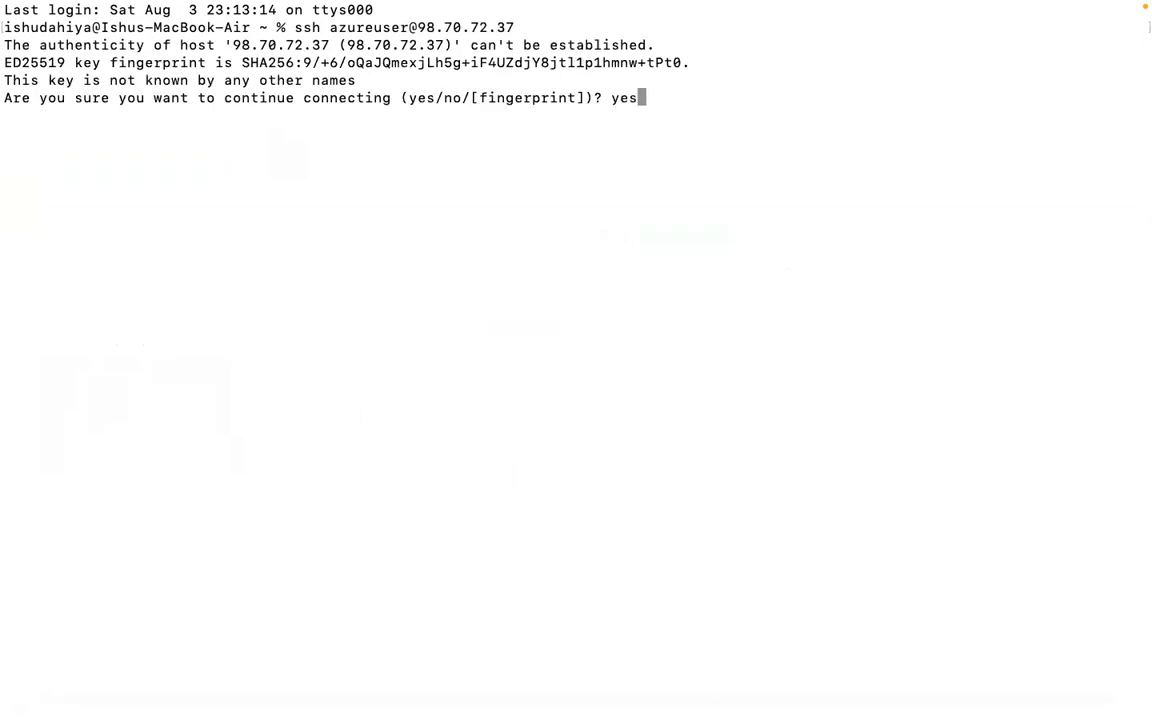
{"action": "key", "text": "Return"}
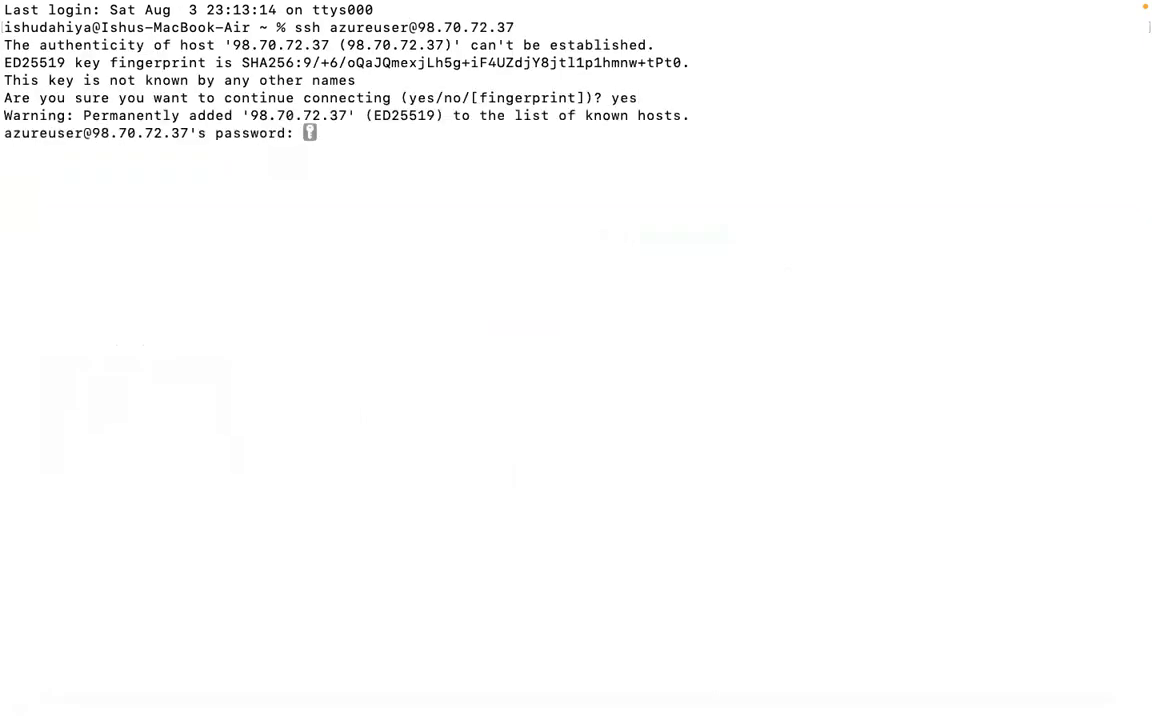
{"action": "key", "text": "Return"}
- Clear the screen, exit the VM, close Terminal, and return to the Azure home page
{"action": "type", "text": "clear"}
{"action": "key", "text": "Return"}
{"action": "key", "text": "Return"}
{"action": "key", "text": "Return"}
{"action": "key", "text": "Return"}
{"action": "key", "text": "Return"}
{"action": "key", "text": "Return"}
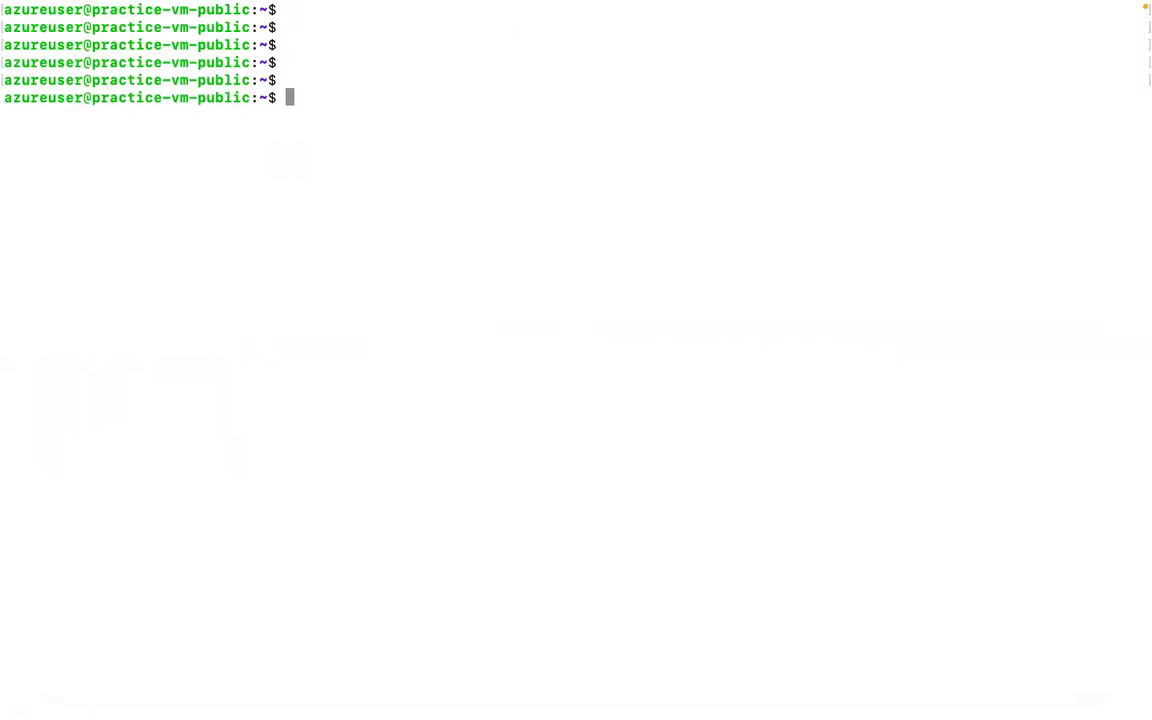
{"action": "type", "text": "exit"}
{"action": "key", "text": "Return"}
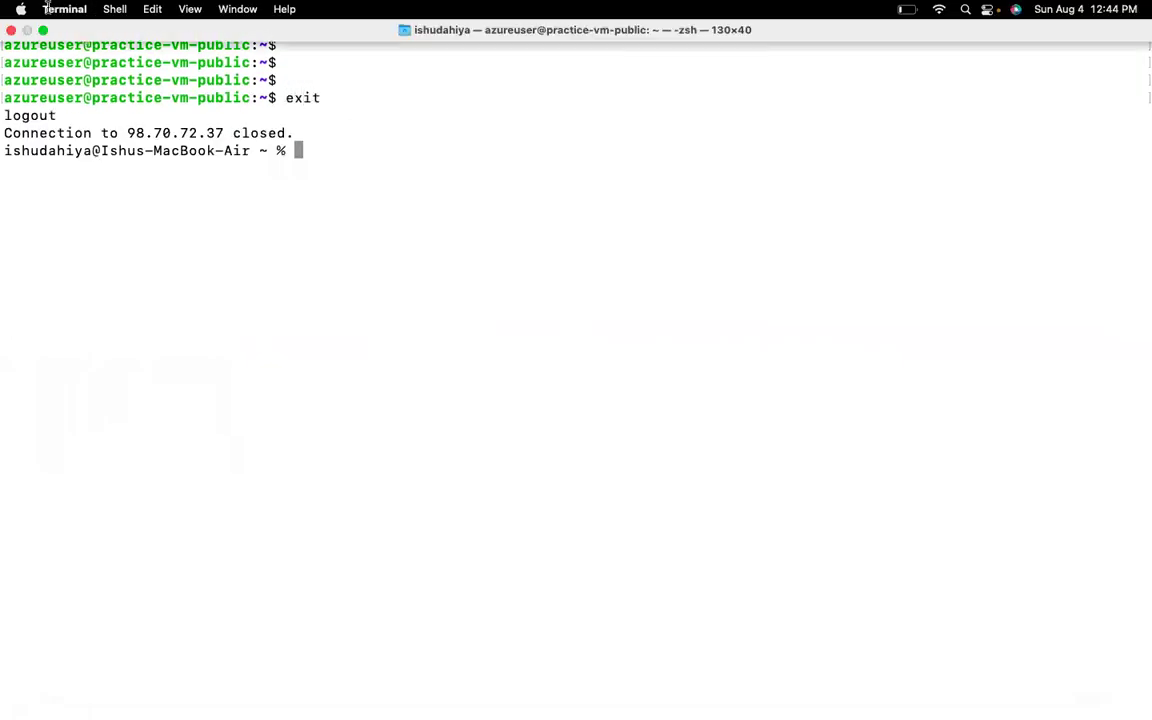
{"action": "left_click", "coordinate": [41, 29]}
{"action": "left_click", "coordinate": [522, 227]}
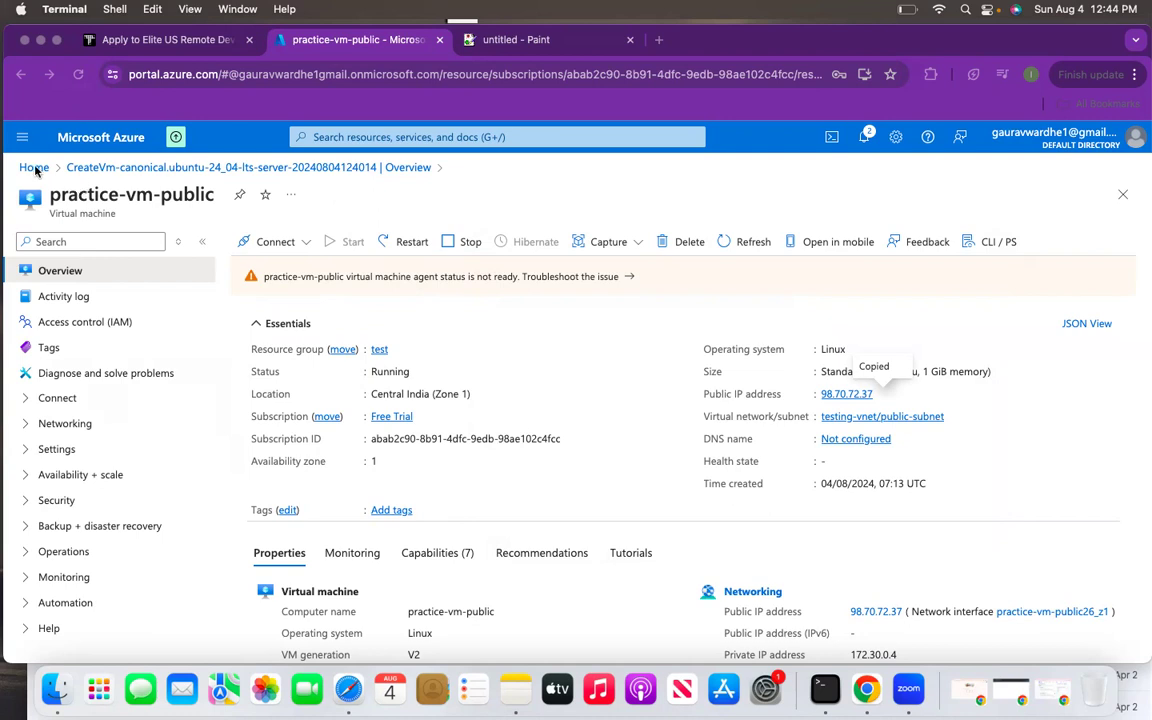
{"action": "left_click", "coordinate": [32, 153]}
{"action": "left_click", "coordinate": [38, 170]}
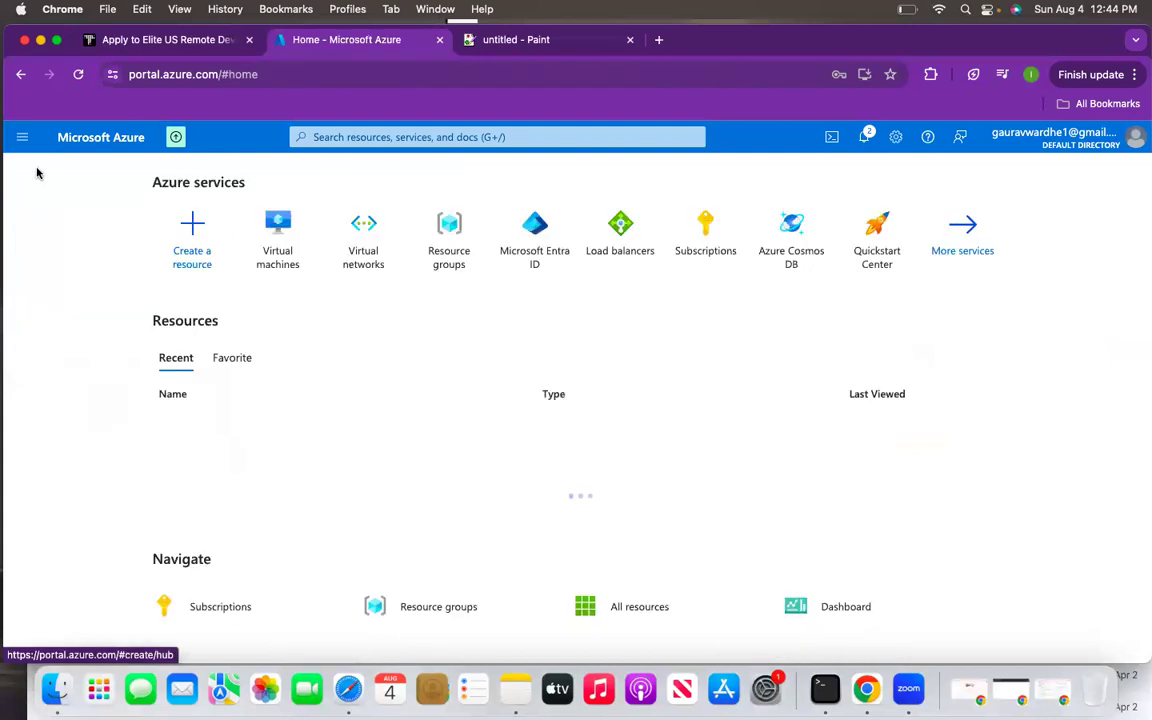
- From the Virtual machines list, start a new Azure virtual machine through Create
{"action": "left_click", "coordinate": [280, 236]}
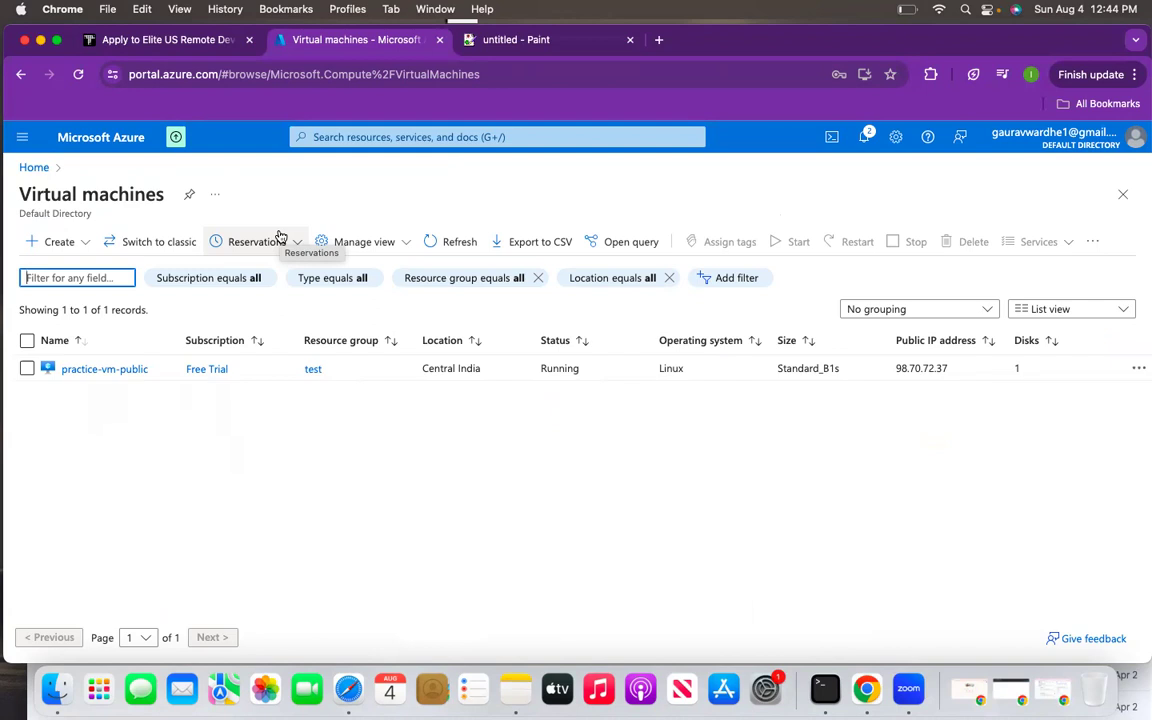
{"action": "left_click", "coordinate": [36, 170]}
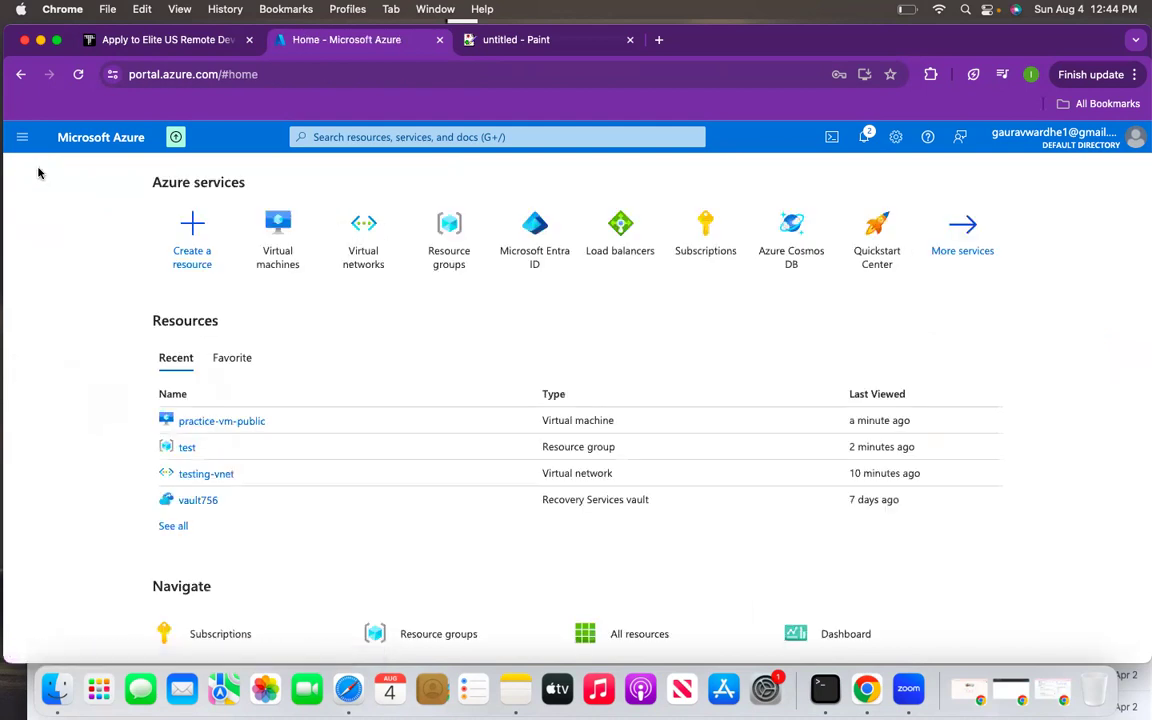
{"action": "left_click", "coordinate": [276, 222]}
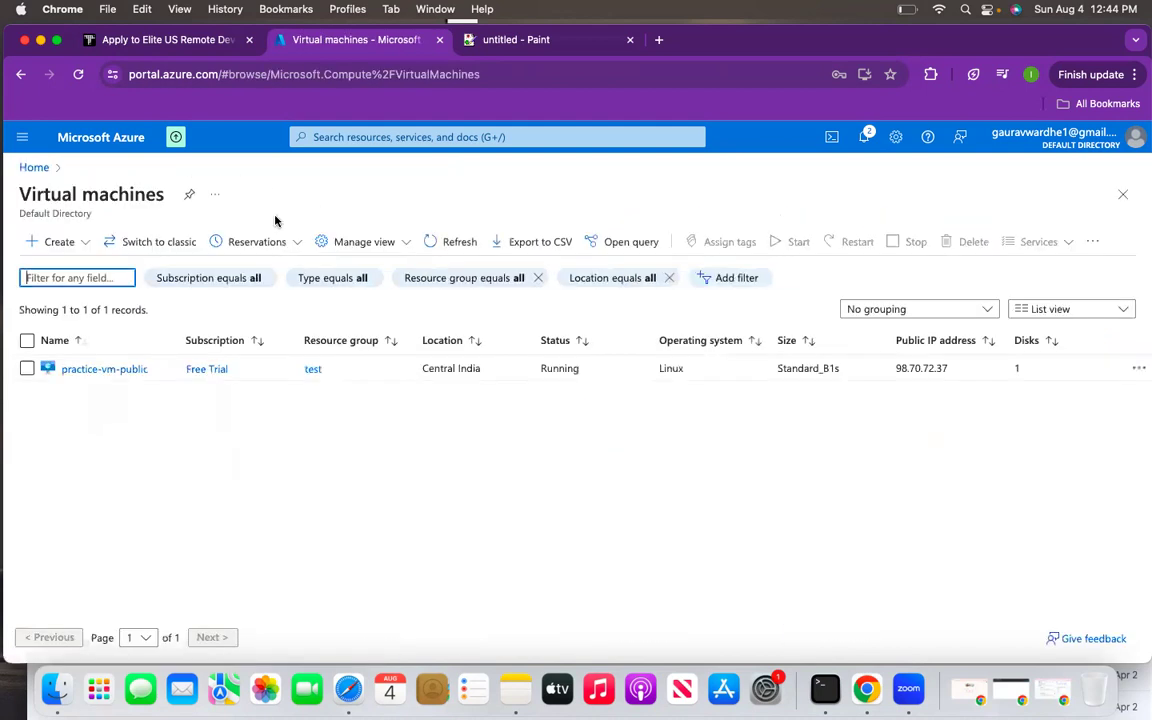
{"action": "left_click", "coordinate": [59, 241]}
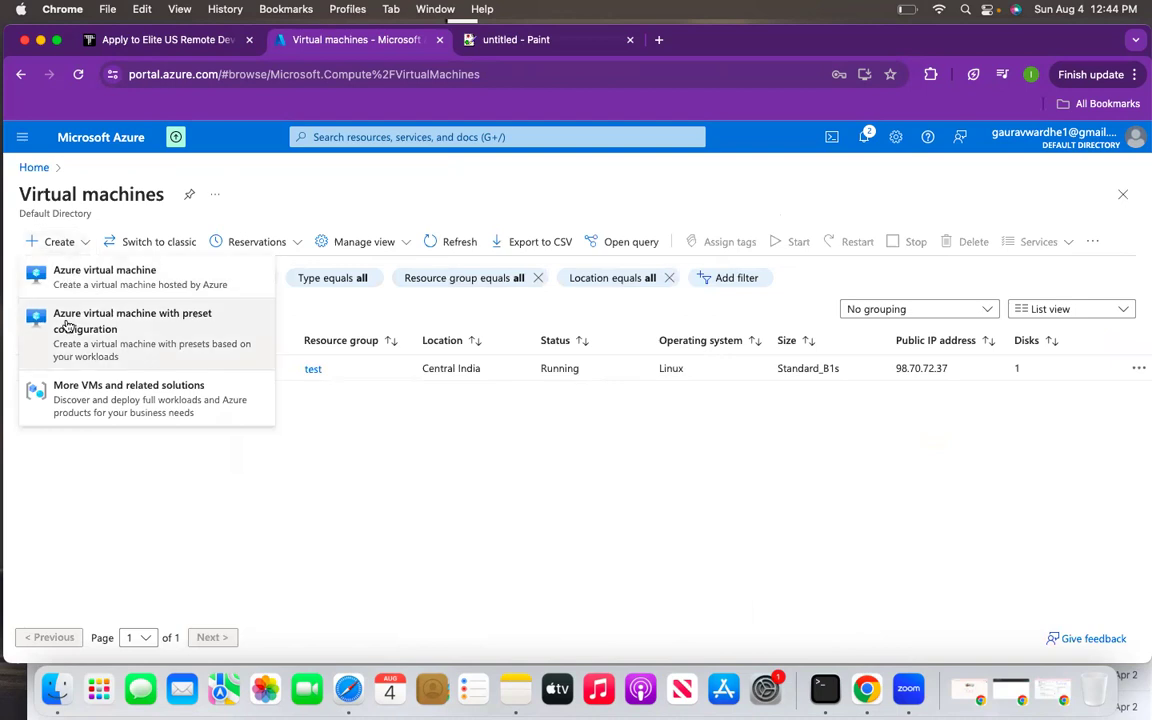
{"action": "left_click", "coordinate": [80, 277]}
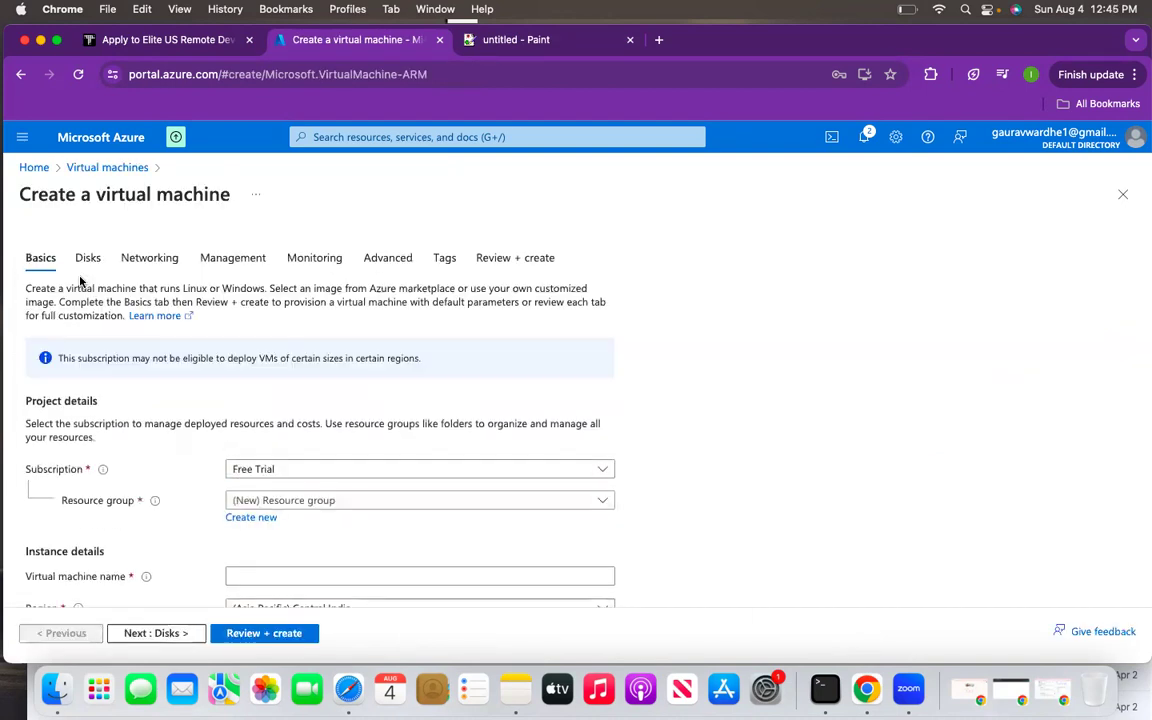
- Put the new VM in resource group test and name it practice-vm-private
{"action": "left_click", "coordinate": [368, 502]}
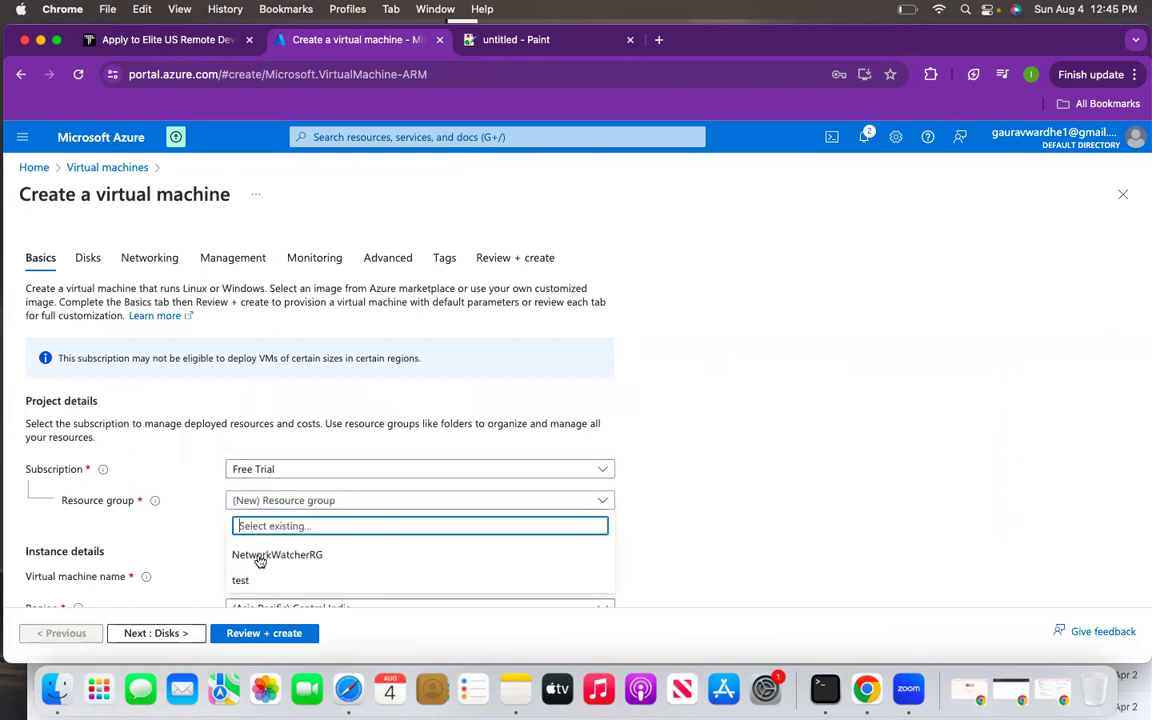
{"action": "left_click", "coordinate": [251, 580]}
{"action": "scroll", "coordinate": [391, 527], "scroll_direction": "down", "scroll_amount": 2}
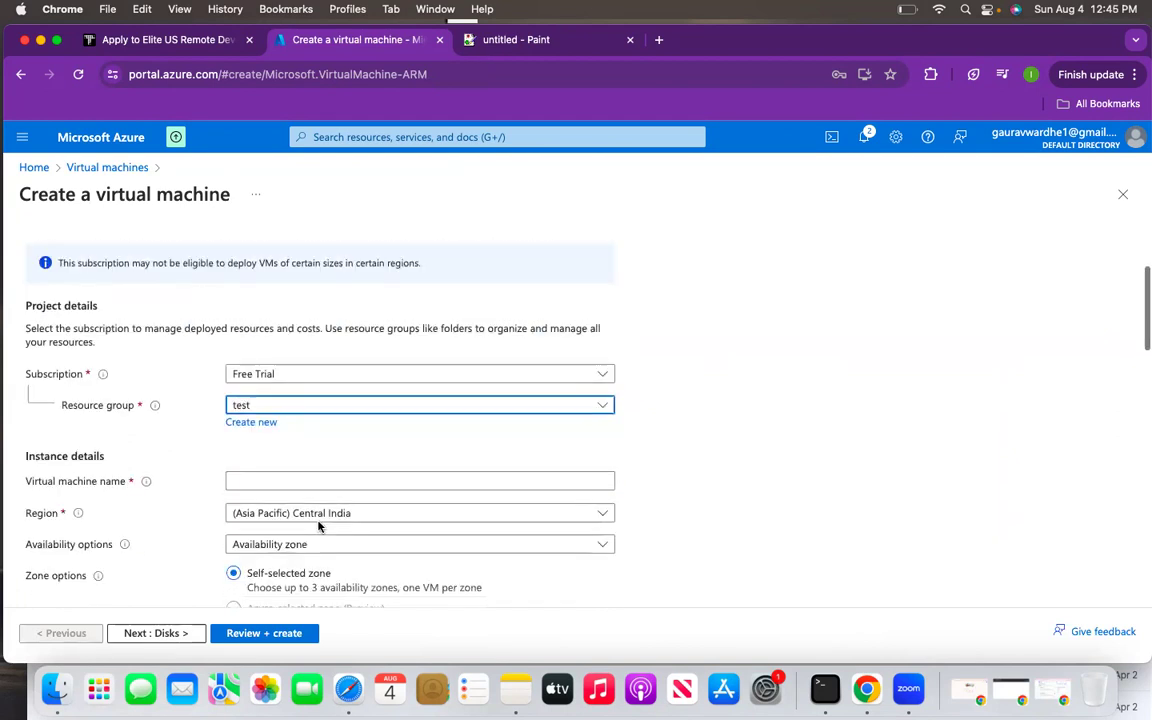
{"action": "left_click", "coordinate": [299, 479]}
{"action": "type", "text": "pt"}
{"action": "key", "text": "BackSpace"}
{"action": "key", "text": "BackSpace"}
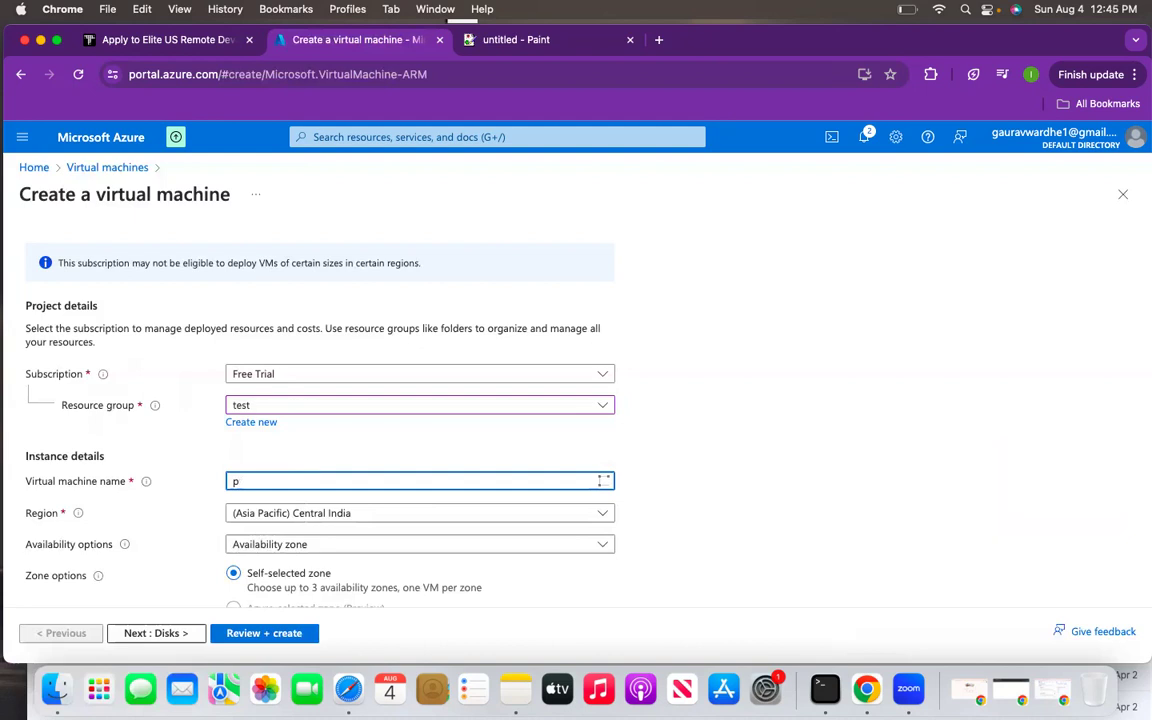
{"action": "type", "text": "practi"}
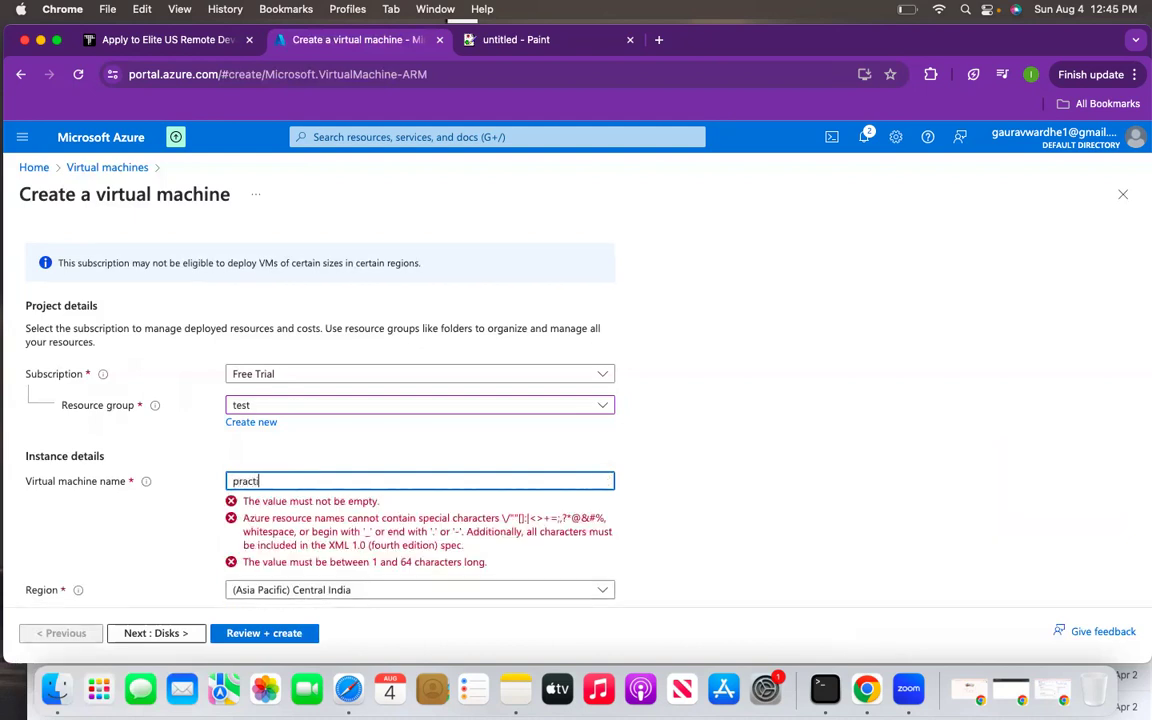
{"action": "type", "text": "ce-vm-private"}
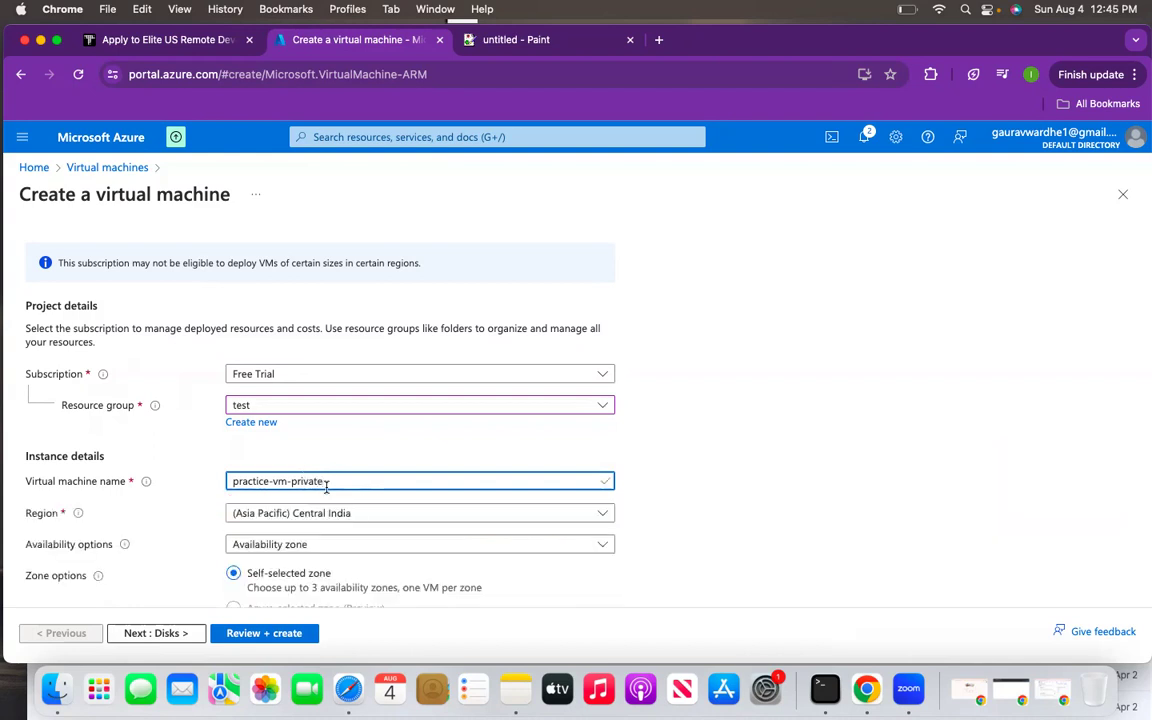
- Use password authentication with admin username azureuser and a confirmed password, then continue to Networking
{"action": "scroll", "coordinate": [324, 481], "scroll_direction": "down", "scroll_amount": 1}
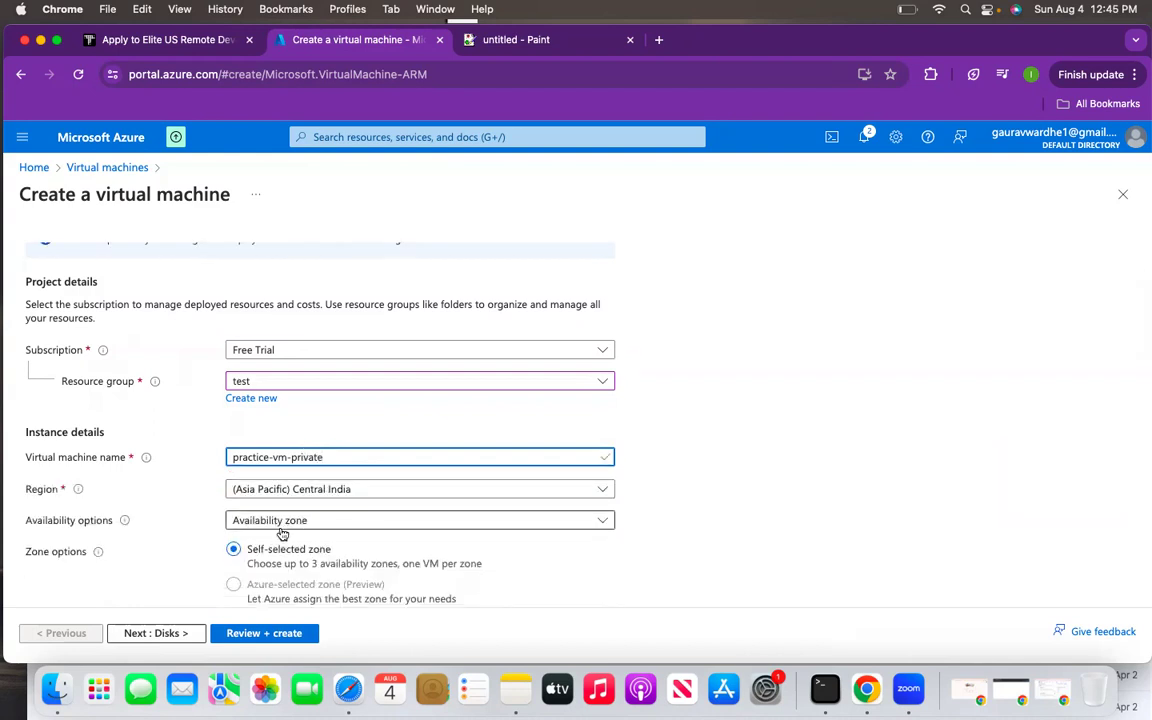
{"action": "scroll", "coordinate": [260, 537], "scroll_direction": "down", "scroll_amount": 3}
{"action": "scroll", "coordinate": [243, 540], "scroll_direction": "down", "scroll_amount": 10}
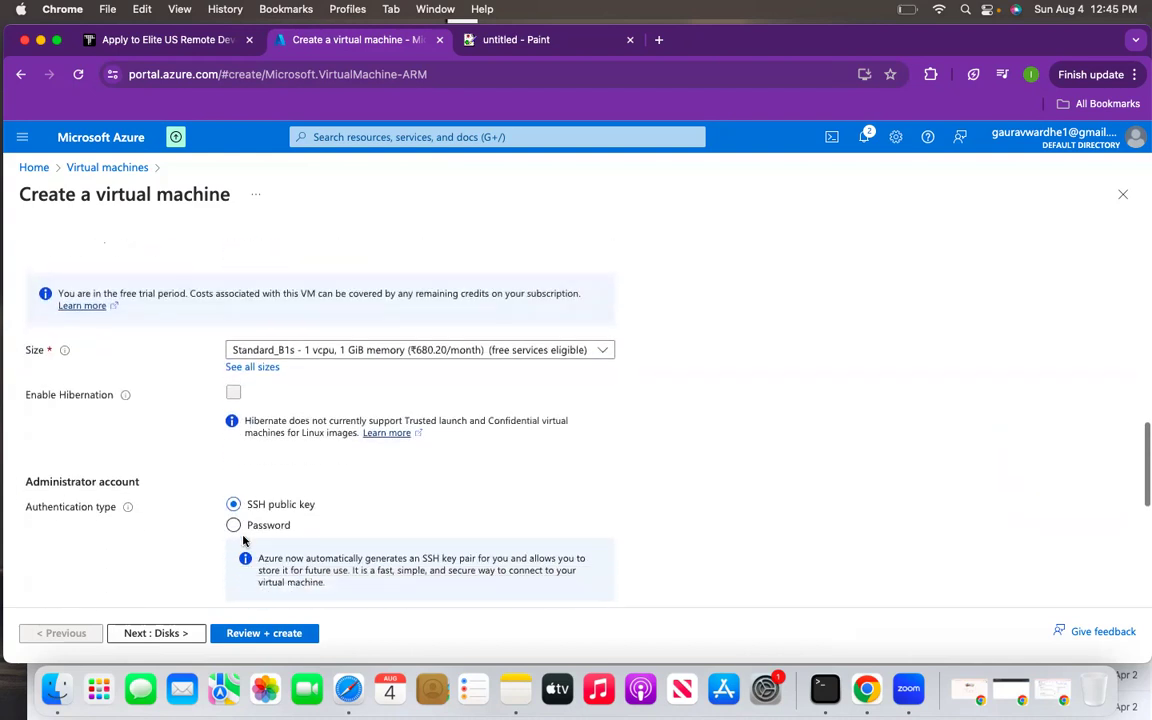
{"action": "scroll", "coordinate": [243, 540], "scroll_direction": "down", "scroll_amount": 1}
{"action": "left_click", "coordinate": [233, 438]}
{"action": "left_click", "coordinate": [256, 471]}
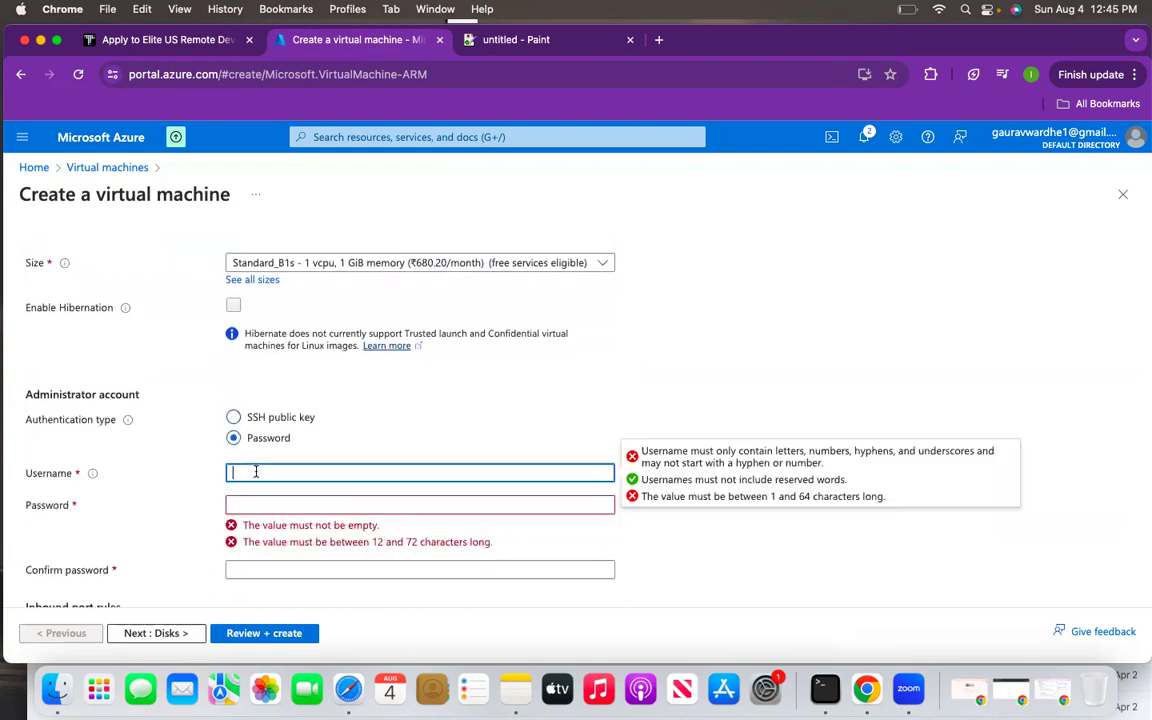
{"action": "type", "text": "azureuser"}
{"action": "left_click", "coordinate": [264, 499]}
{"action": "type", "text": "••••••"}
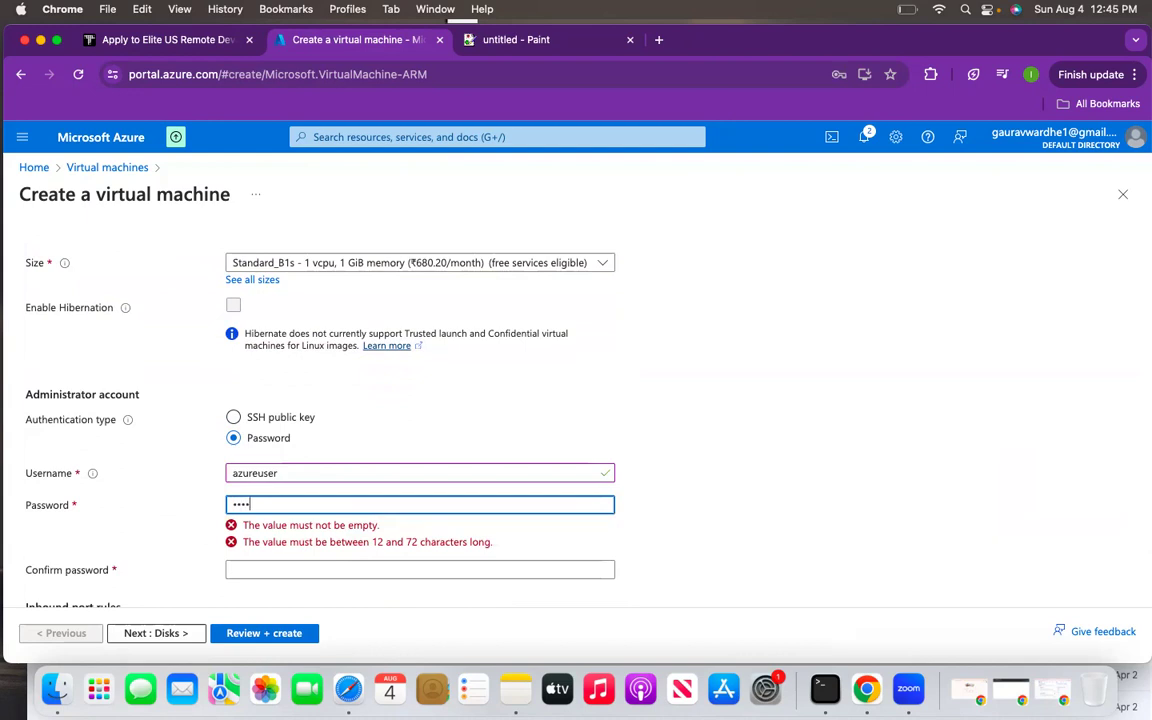
{"action": "type", "text": "••••••"}
{"action": "left_click", "coordinate": [278, 540]}
{"action": "type", "text": "•••••••"}
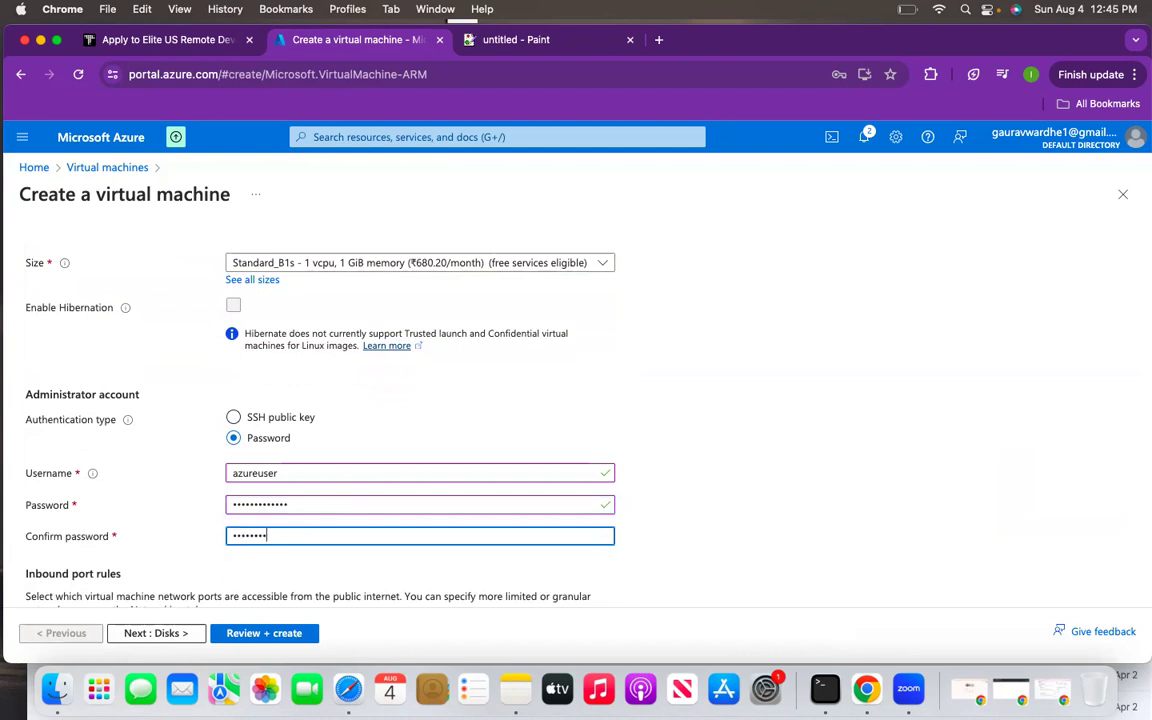
{"action": "type", "text": "••••••"}
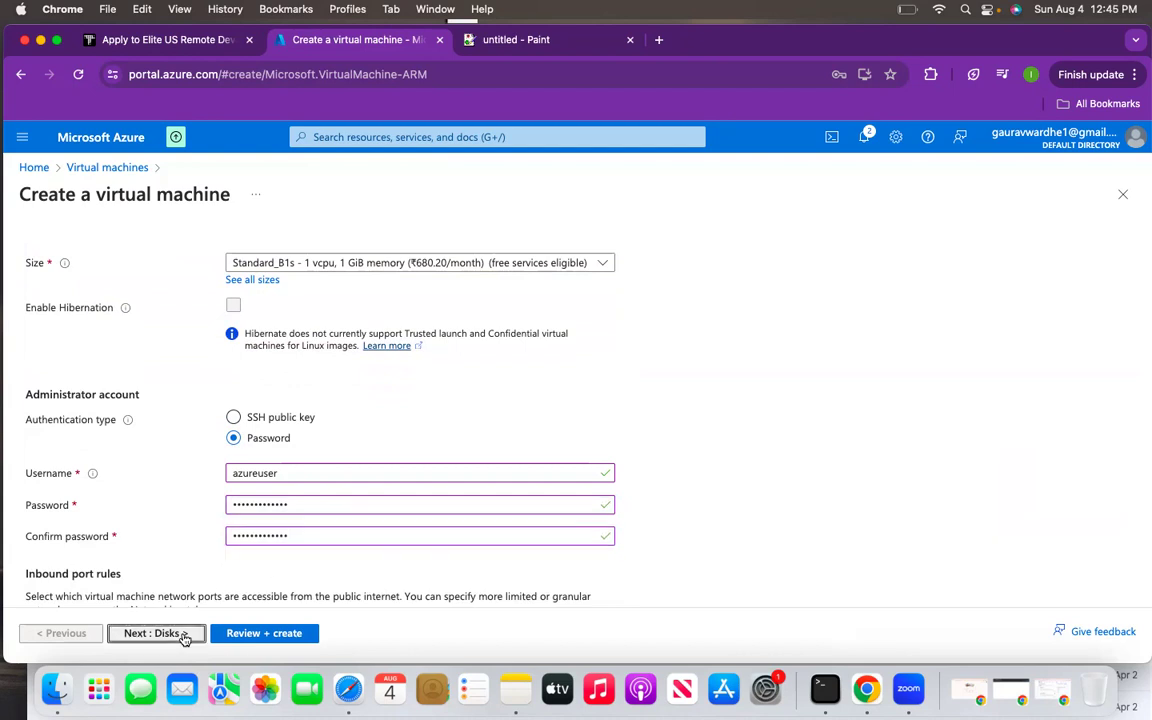
{"action": "left_click", "coordinate": [183, 634]}
{"action": "left_click", "coordinate": [180, 634]}
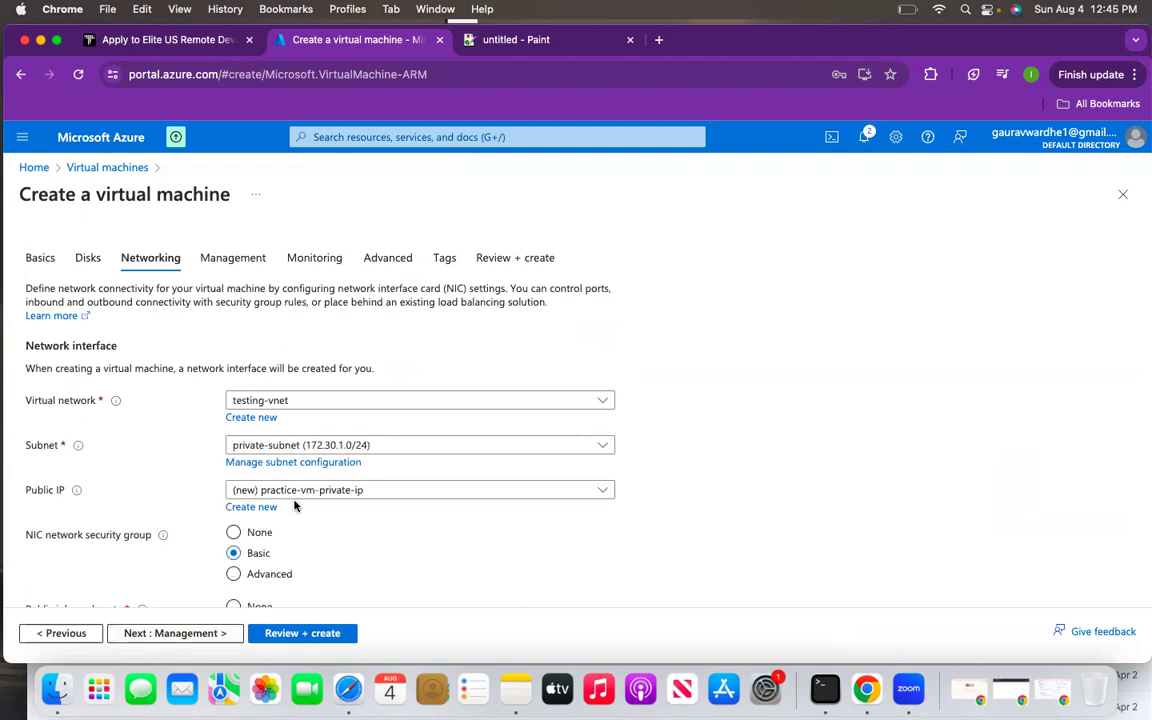
- Place the VM in private-subnet with Public IP set to None
{"action": "left_click", "coordinate": [269, 447]}
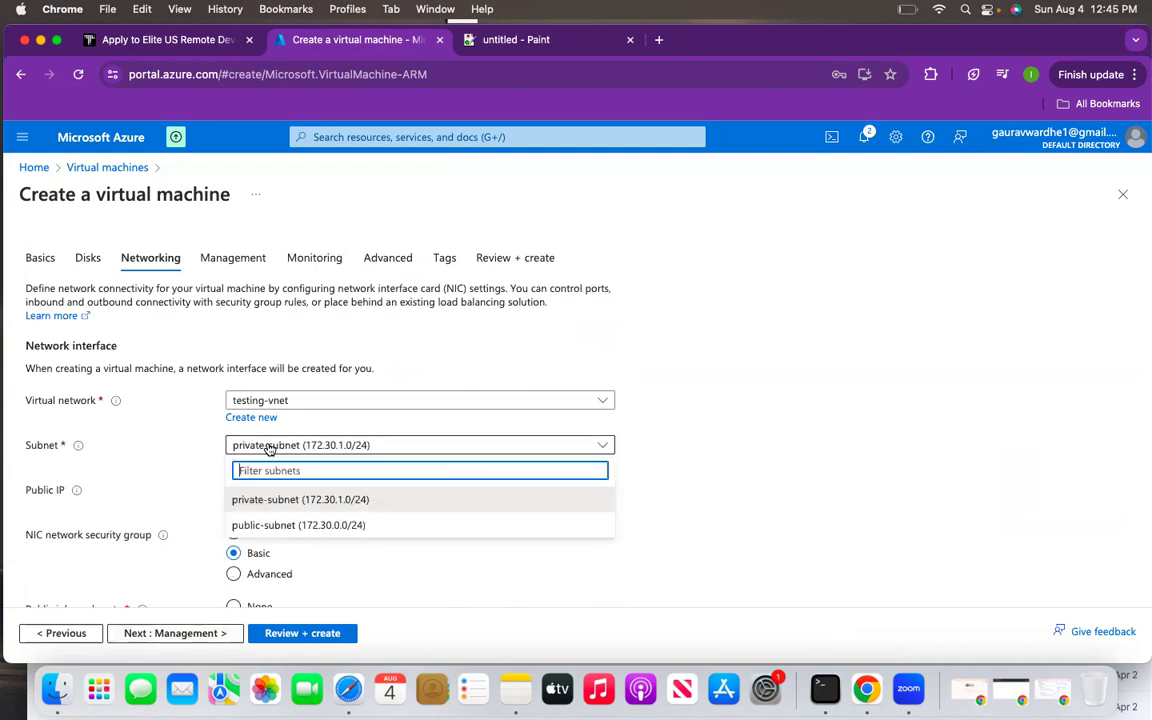
{"action": "left_click", "coordinate": [267, 499]}
{"action": "left_click", "coordinate": [262, 490]}
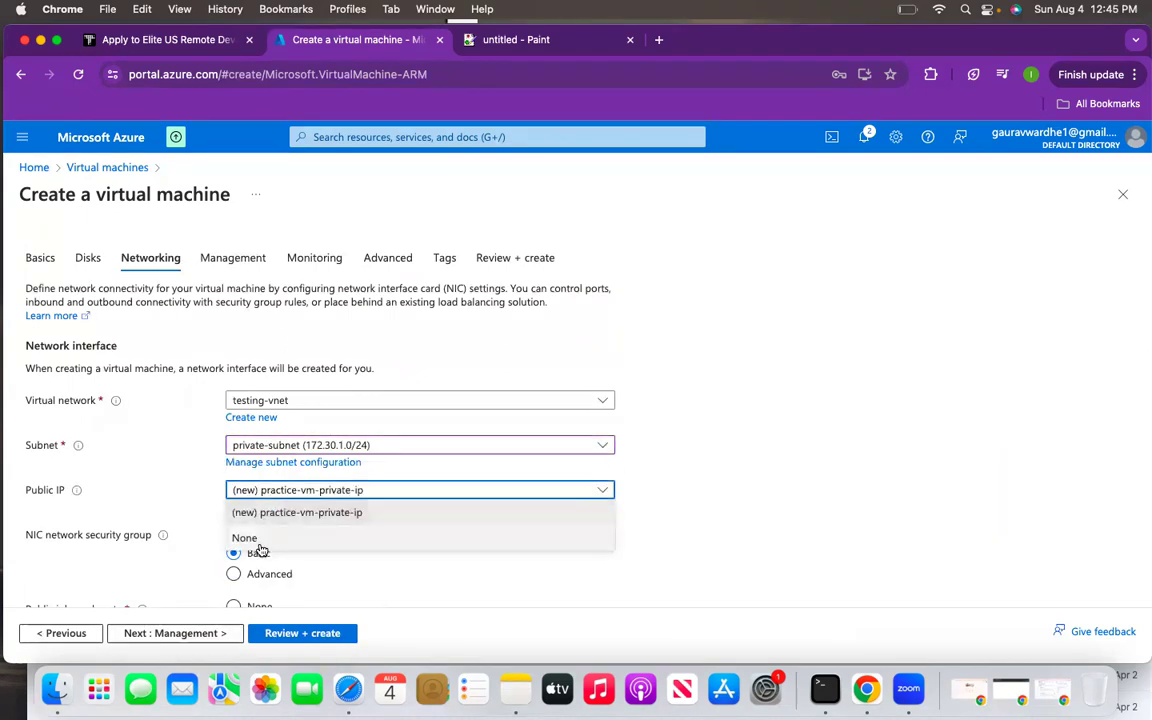
{"action": "left_click", "coordinate": [255, 539]}
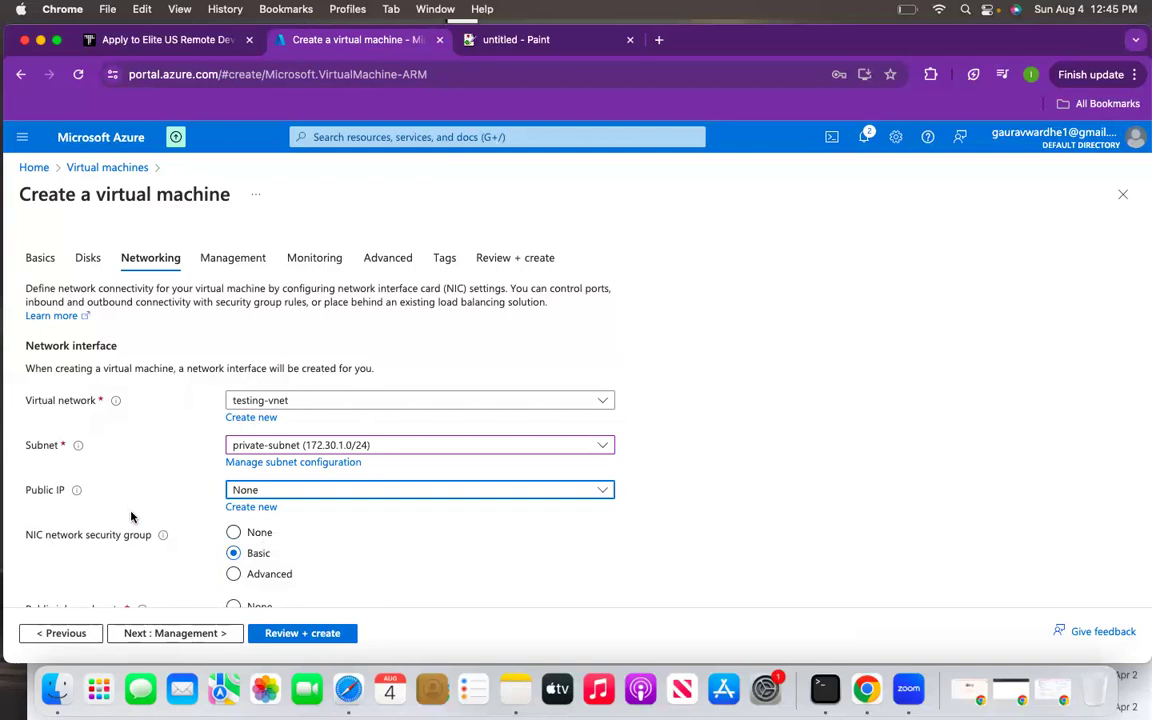
- Run Review + create validation and submit the VM for deployment
{"action": "scroll", "coordinate": [319, 486], "scroll_direction": "down", "scroll_amount": 5}
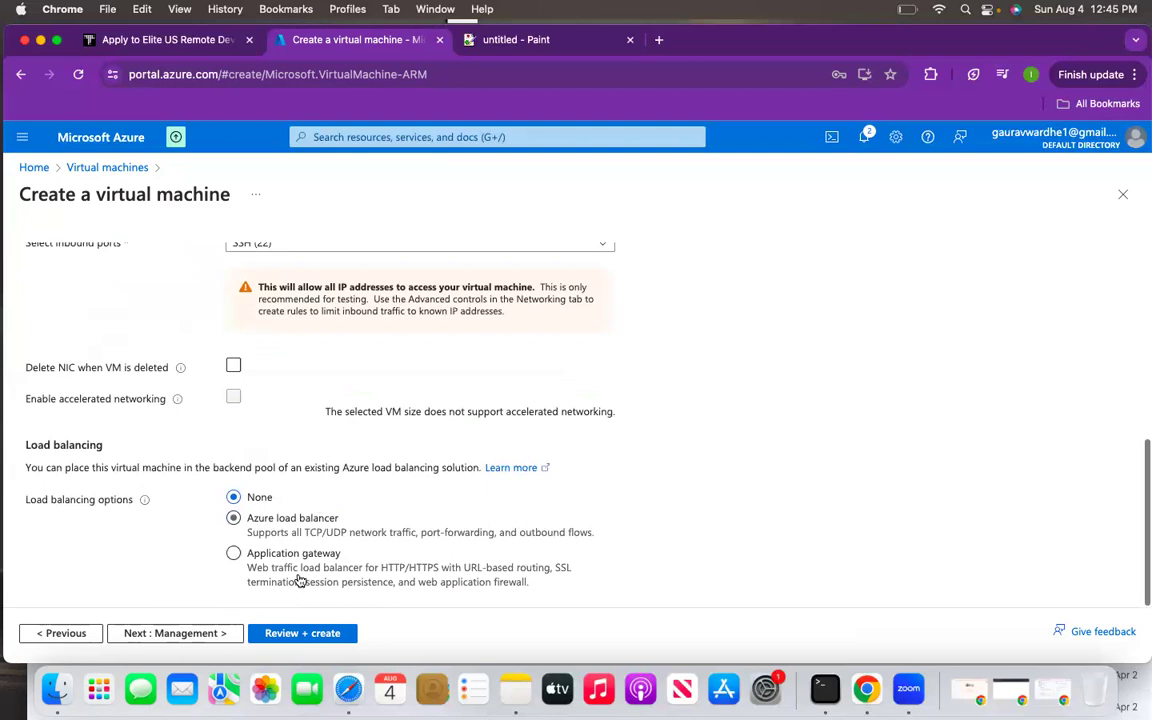
{"action": "left_click", "coordinate": [301, 633]}
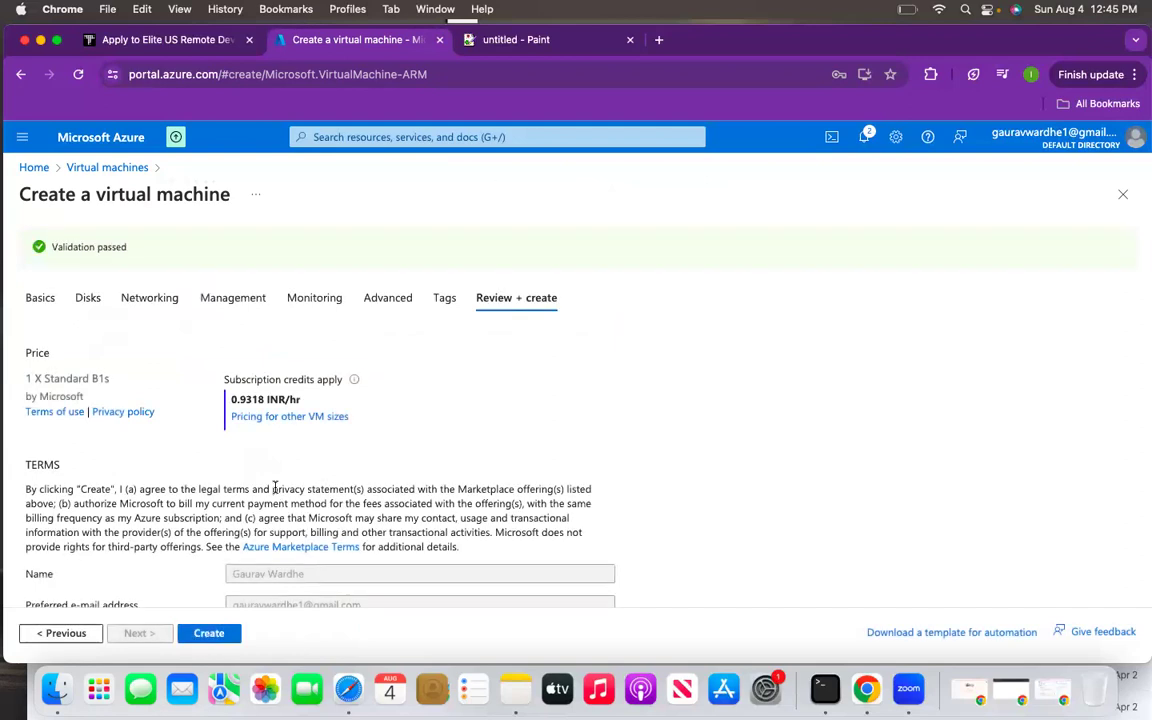
{"action": "scroll", "coordinate": [276, 490], "scroll_direction": "down", "scroll_amount": 10}
{"action": "left_click", "coordinate": [205, 634]}
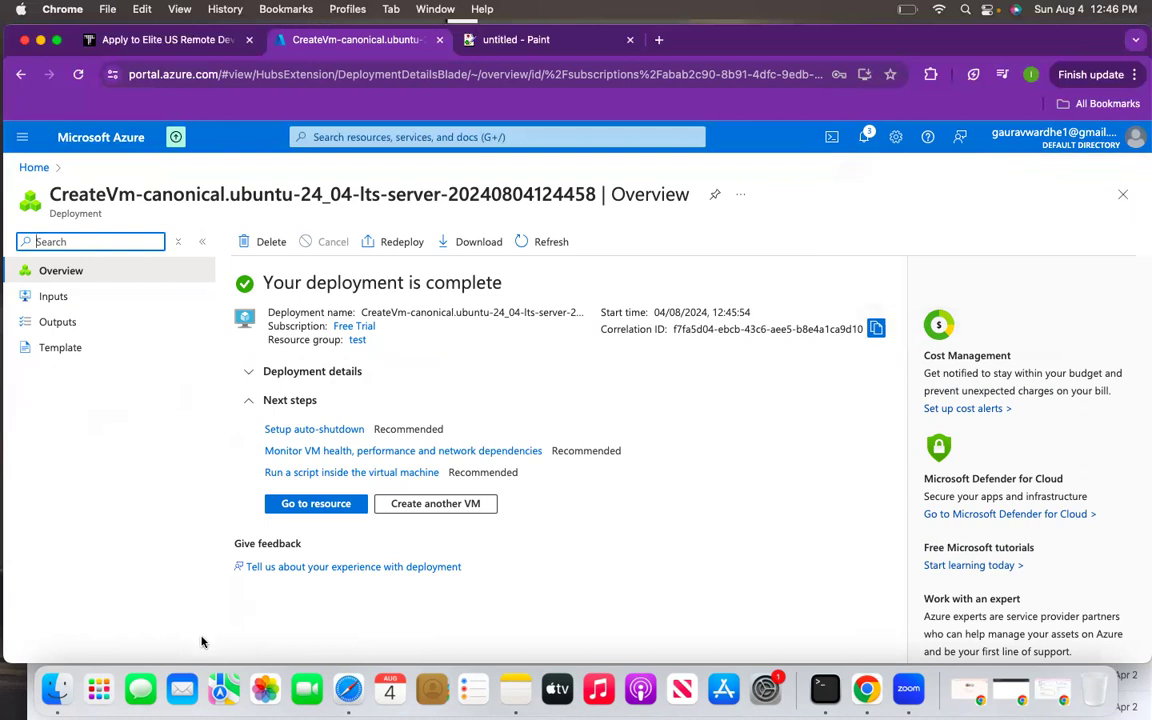
- Open the practice-vm-private overview once the deployment completes
{"action": "left_click", "coordinate": [316, 504]}
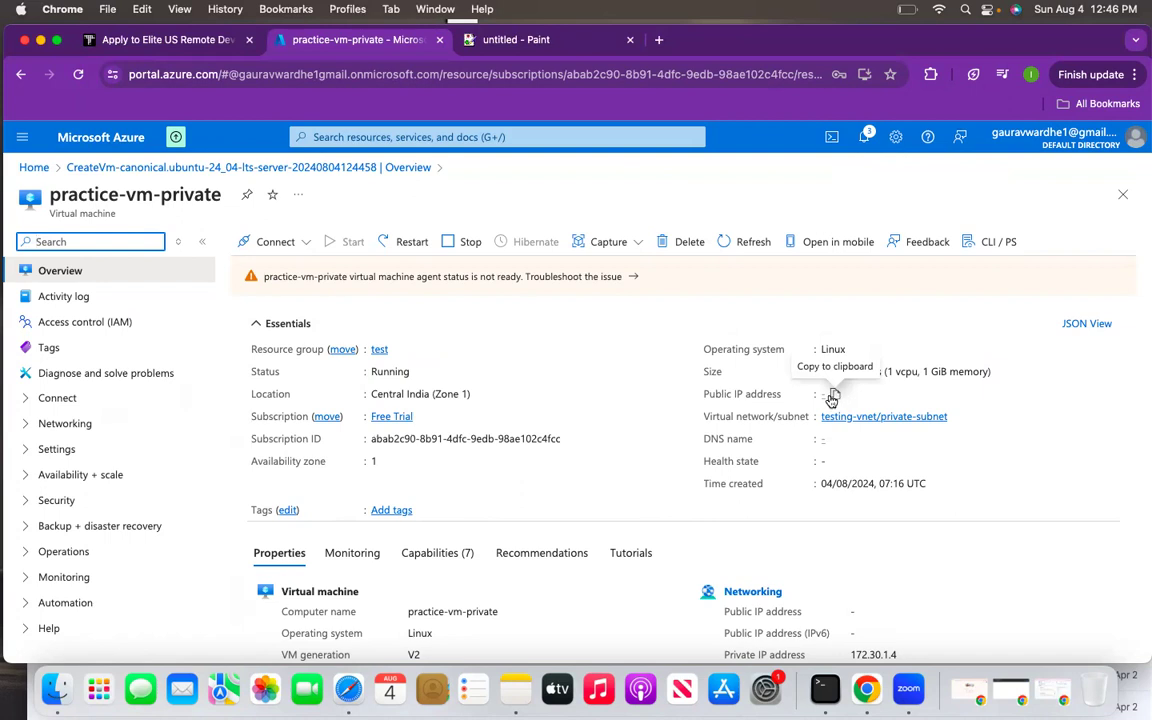
- Copy the private IP 172.30.1.4 from the VM's networking details and open a Terminal window
{"action": "scroll", "coordinate": [798, 395], "scroll_direction": "down", "scroll_amount": 3}
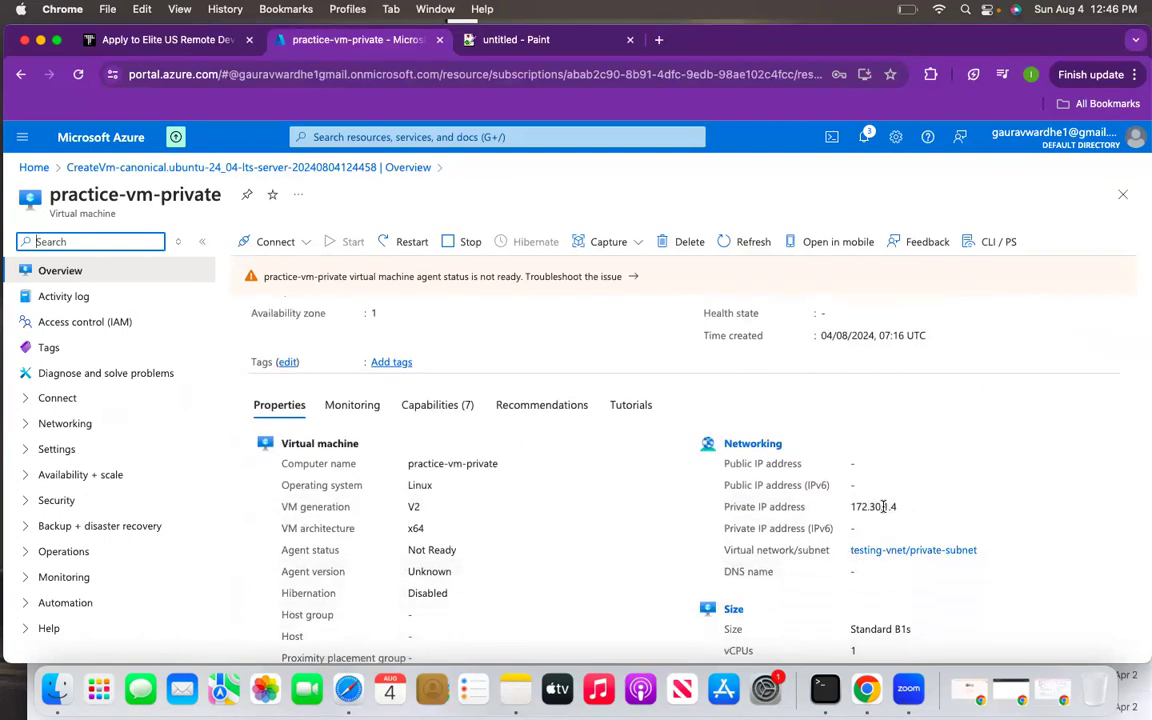
{"action": "left_click_drag", "start_coordinate": [898, 508], "coordinate": [848, 508]}
{"action": "key", "text": "super+c"}
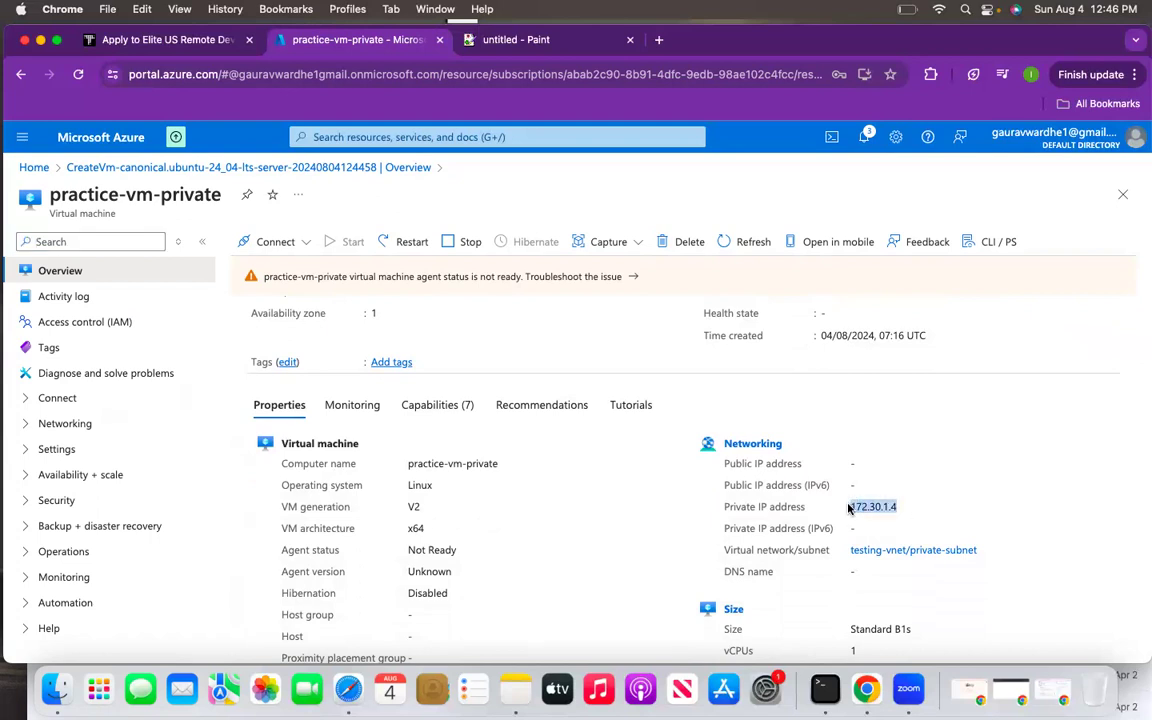
{"action": "left_click", "coordinate": [825, 688]}
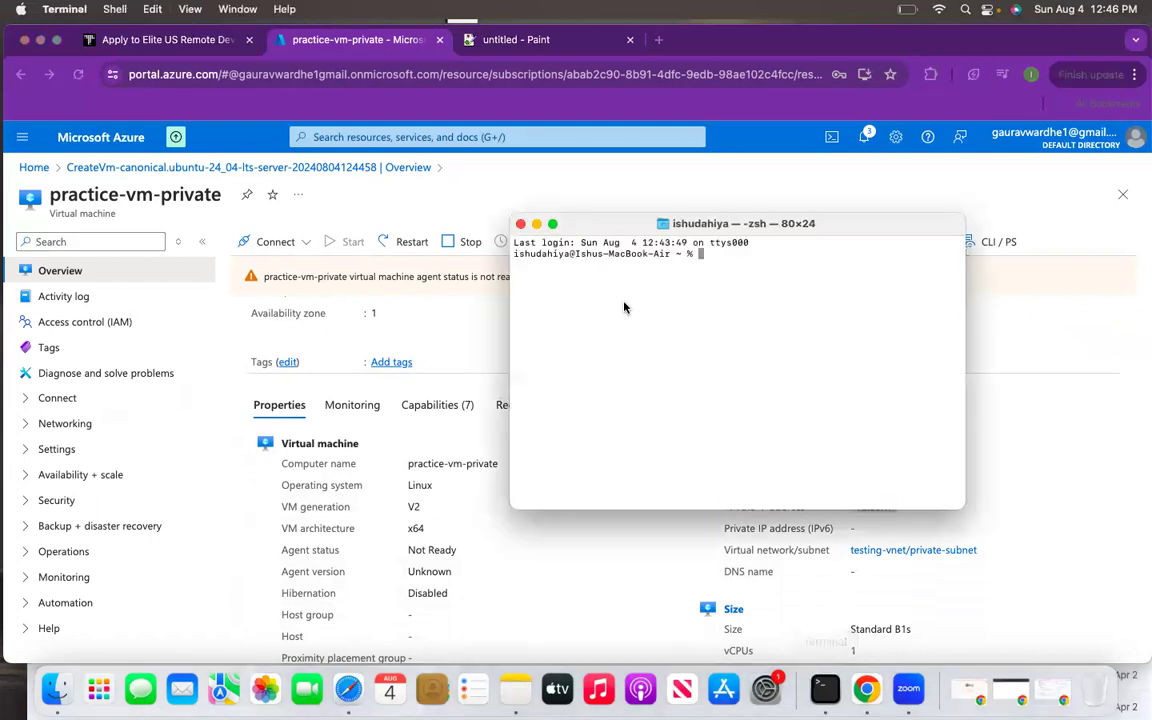
- In a full-screen, enlarged Terminal, run ssh to the azureuser account at 172.30.1.4
{"action": "left_click", "coordinate": [553, 223]}
{"action": "key", "text": "super+plus"}
{"action": "key", "text": "super+plus"}
{"action": "type", "text": "ssh s"}
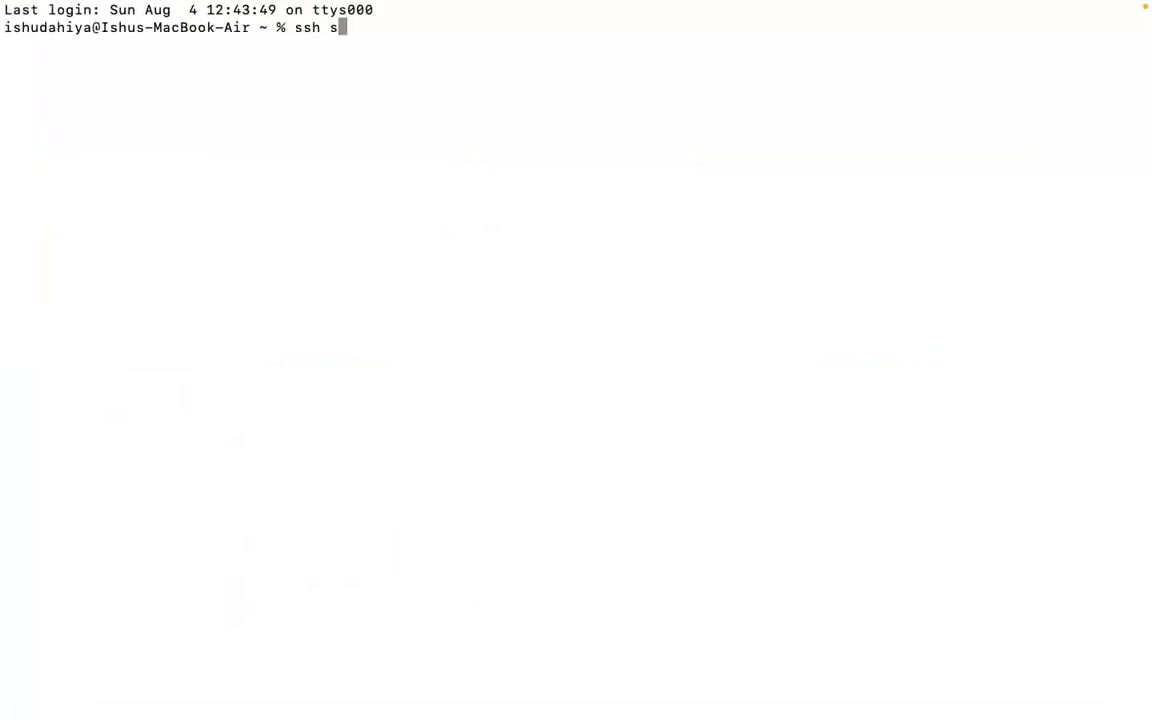
{"action": "type", "text": "zureuser@"}
{"action": "right_click", "coordinate": [586, 174]}
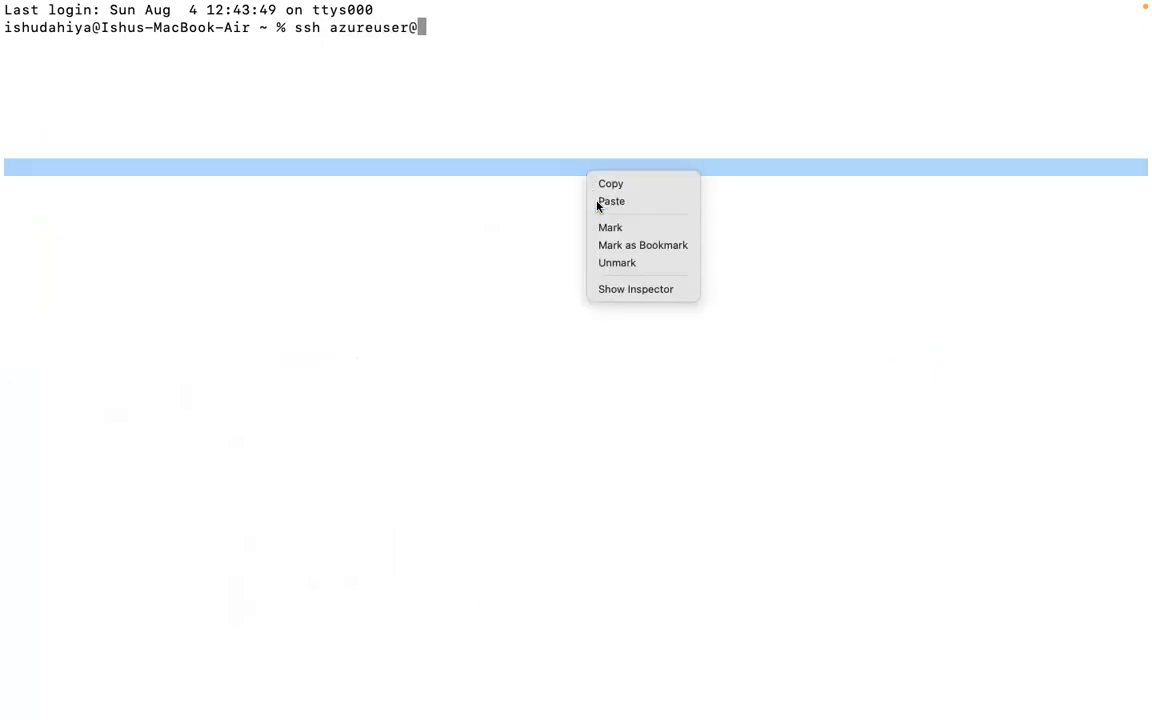
{"action": "left_click", "coordinate": [597, 201]}
{"action": "key", "text": "Return"}
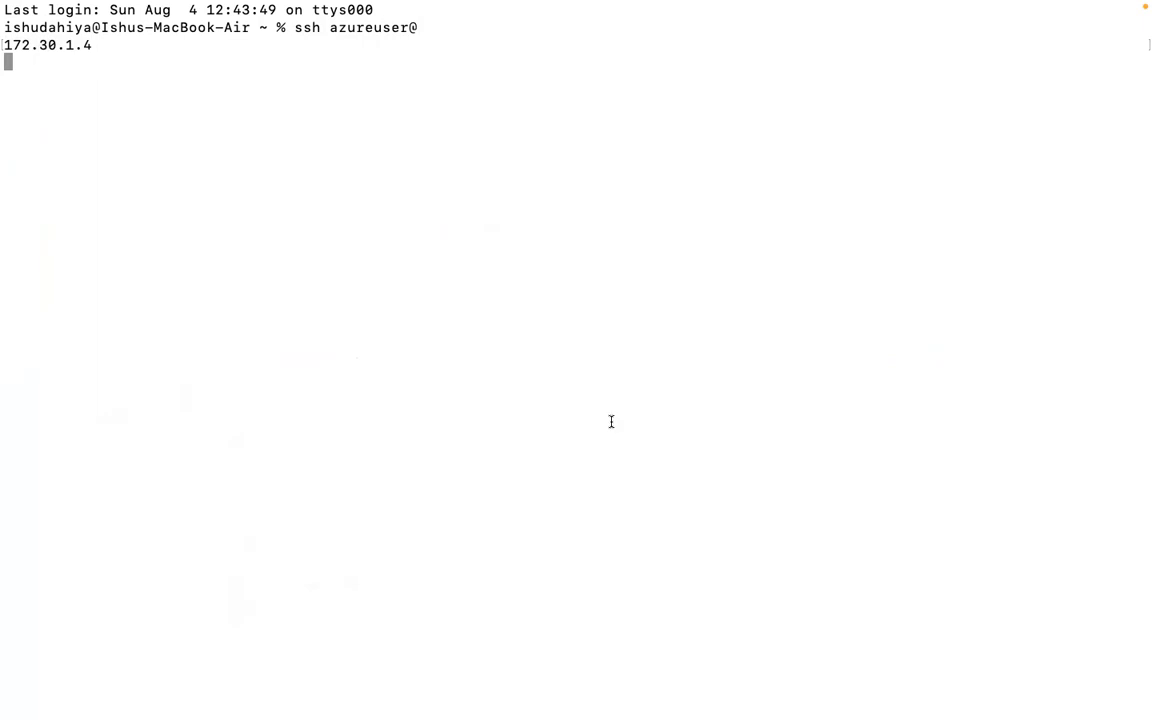
- Confirm the SSH connection hangs with no reply, then exit full screen and return to the portal
{"action": "left_click", "coordinate": [789, 660]}
{"action": "left_click", "coordinate": [82, 111]}
{"action": "key", "text": "Return"}
{"action": "key", "text": "Return"}
{"action": "mouse_move", "coordinate": [224, 5]}
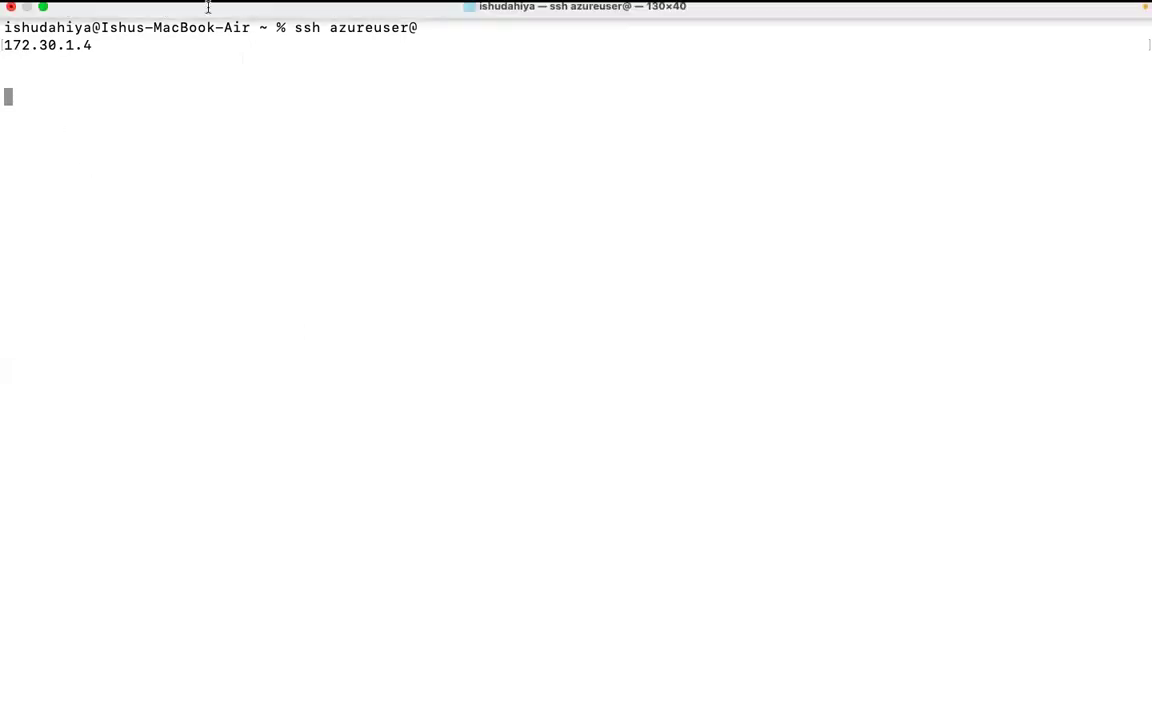
{"action": "left_click", "coordinate": [43, 30]}
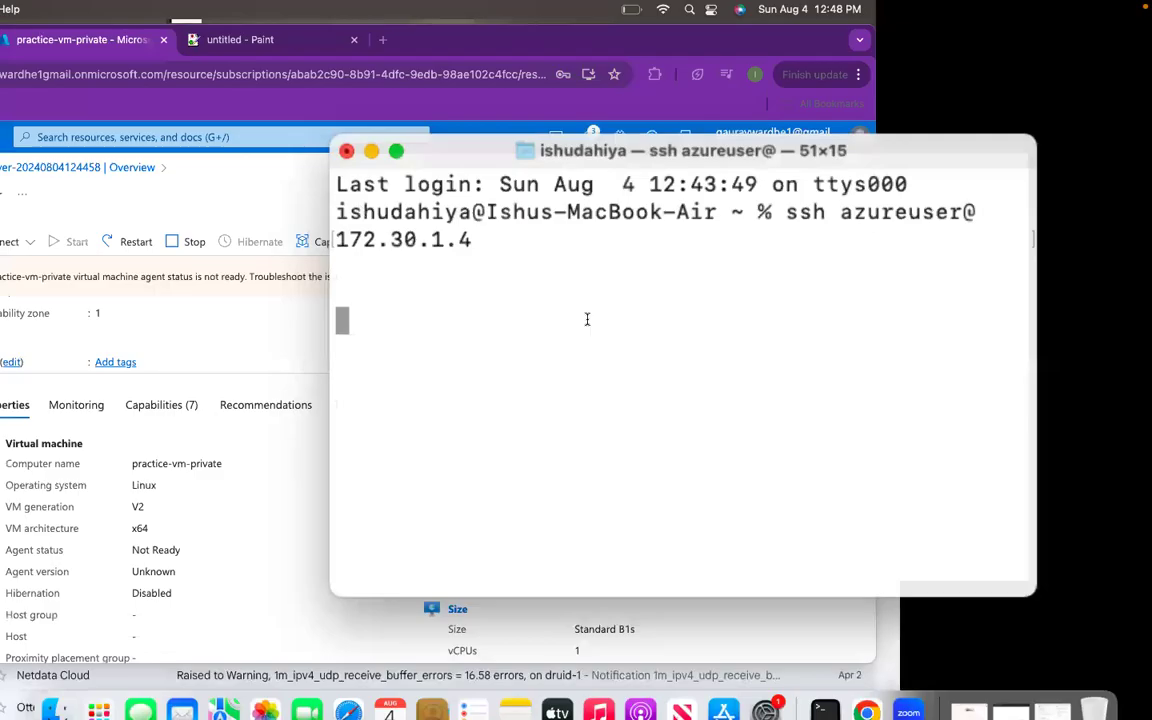
{"action": "left_click", "coordinate": [682, 559]}
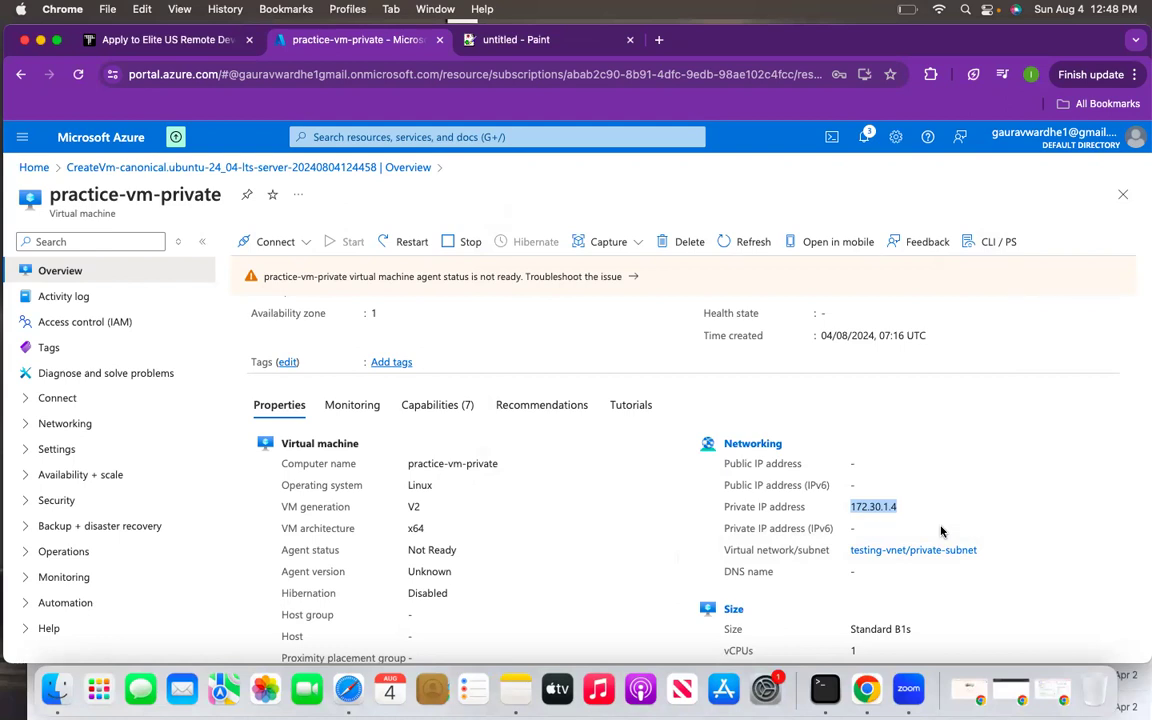
- Open testing-vnet from the Virtual networks list and expand its Settings menu
{"action": "left_click", "coordinate": [33, 167]}
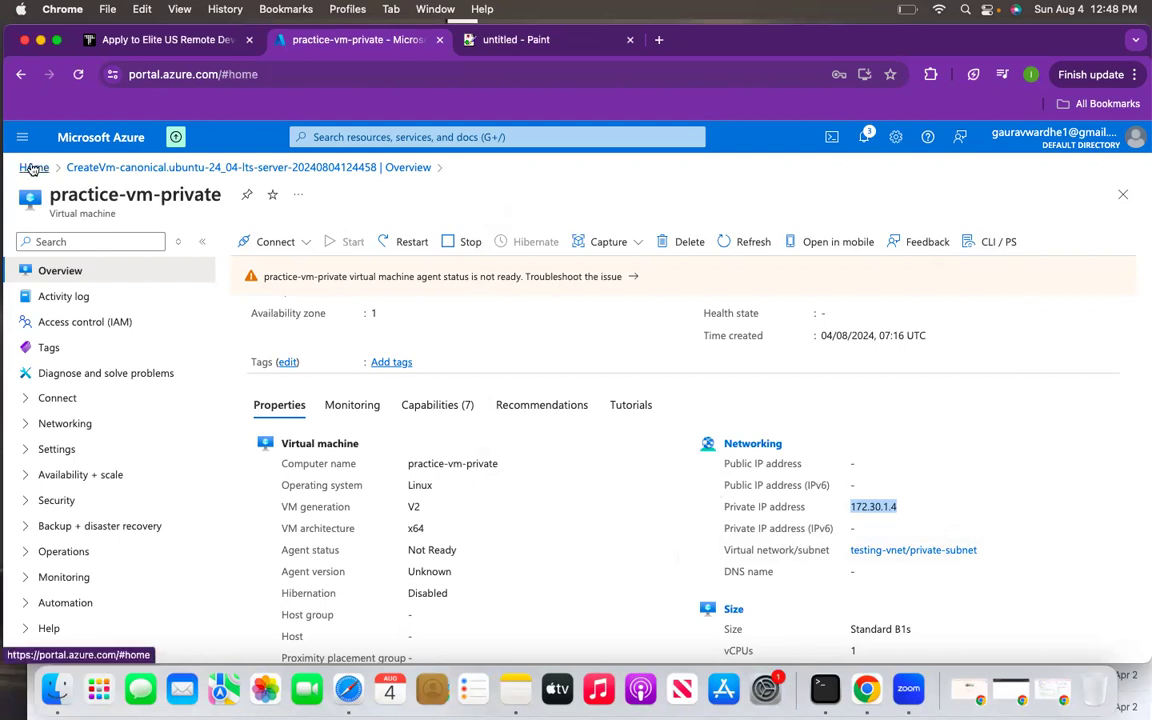
{"action": "left_click", "coordinate": [373, 243]}
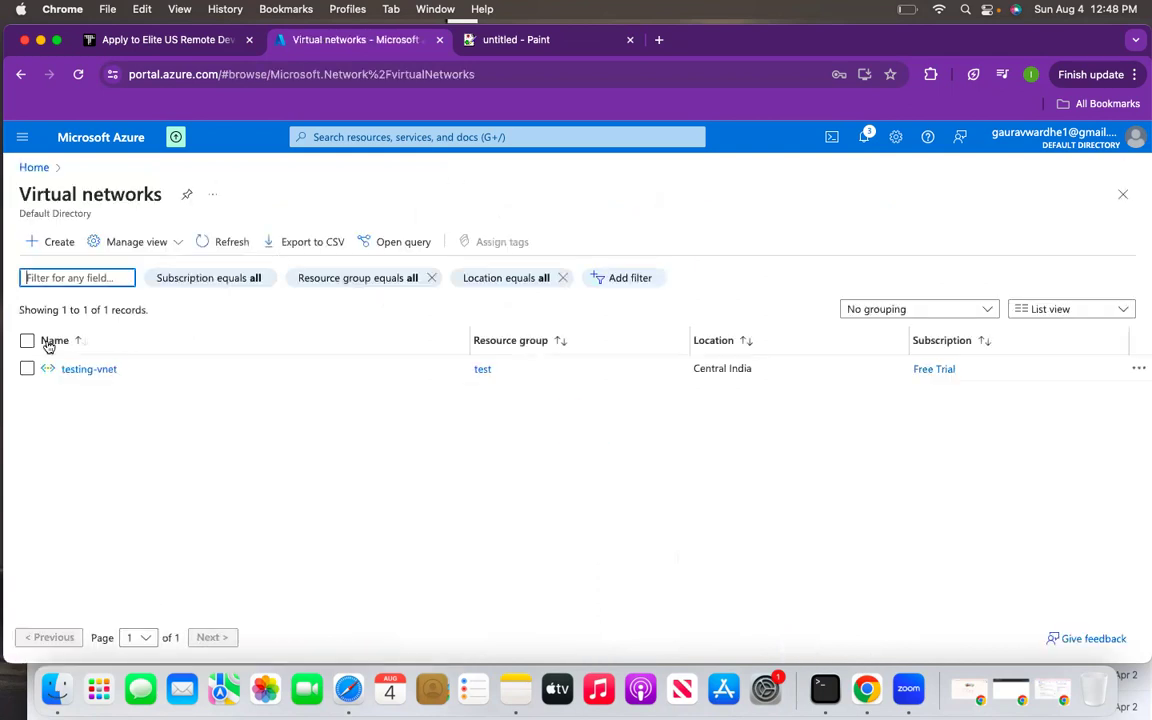
{"action": "left_click", "coordinate": [74, 369]}
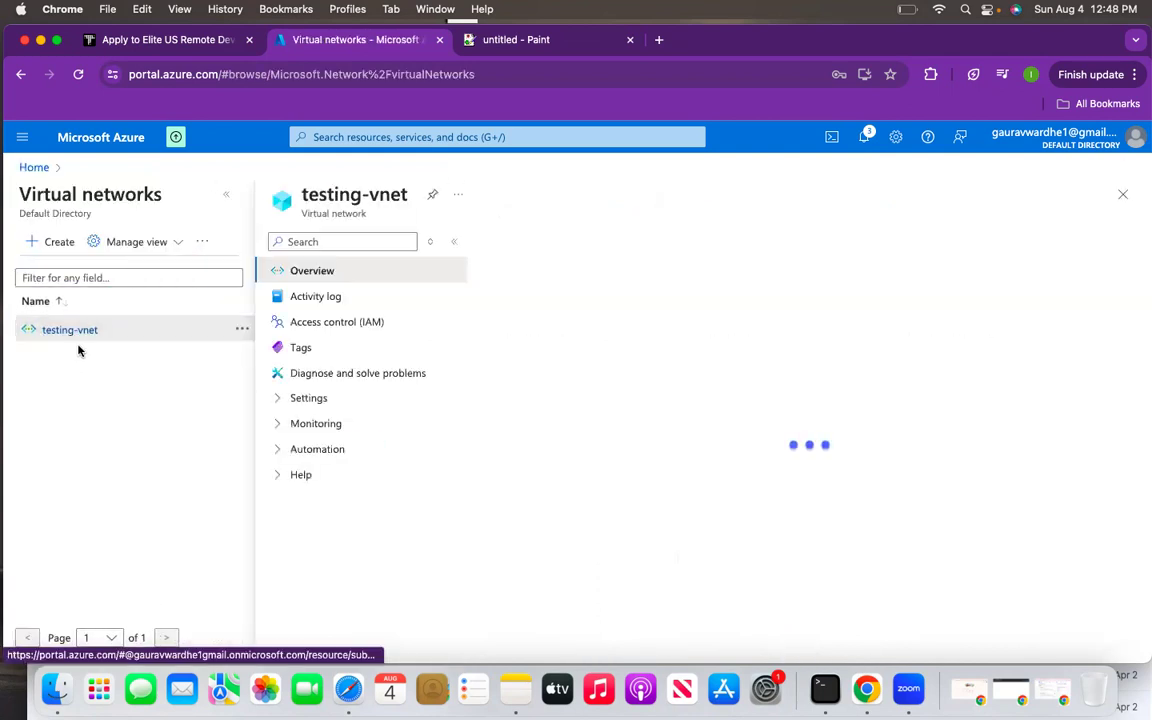
{"action": "left_click", "coordinate": [279, 403]}
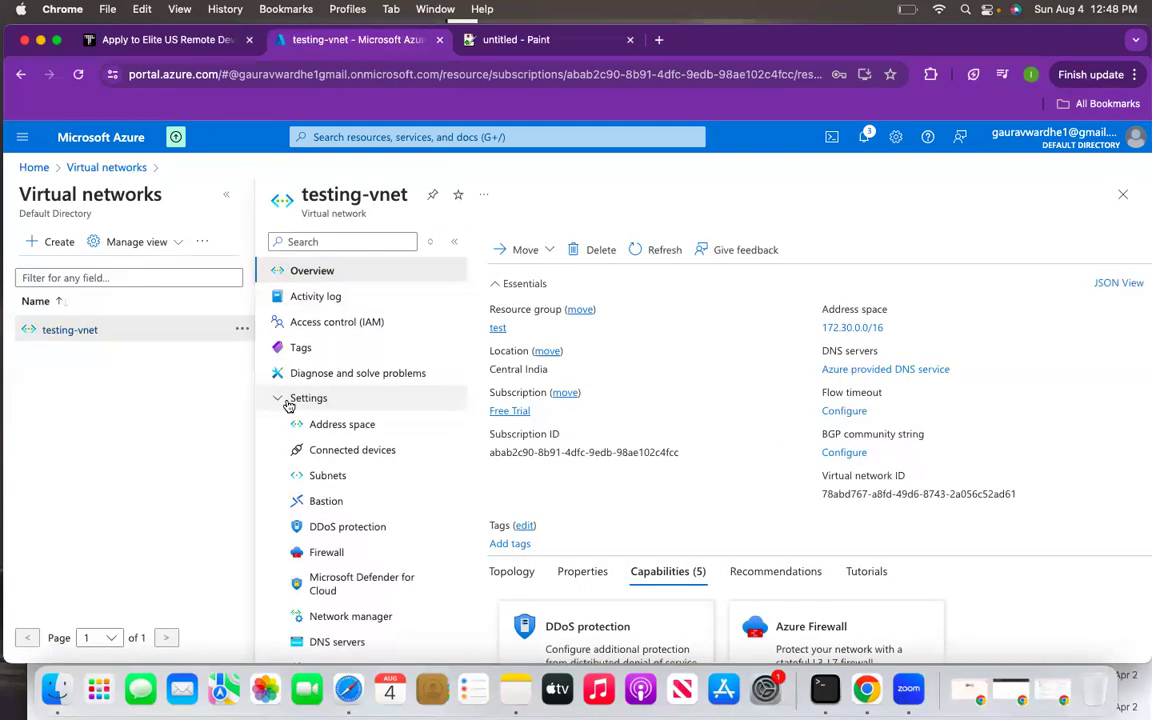